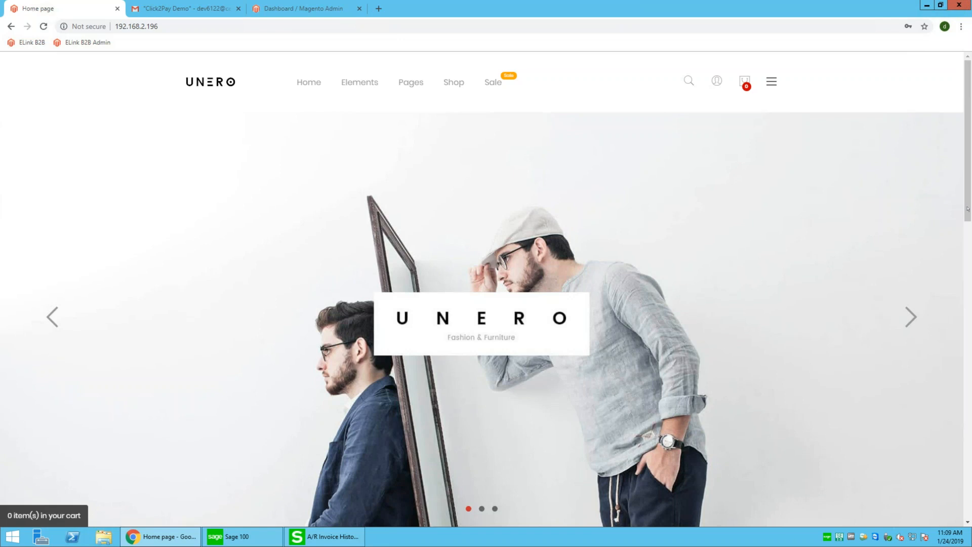
Add Frederick Round to the cart from the storefront product grid
{"action": "scroll", "coordinate": [968, 254], "scroll_direction": "down", "scroll_amount": 1}
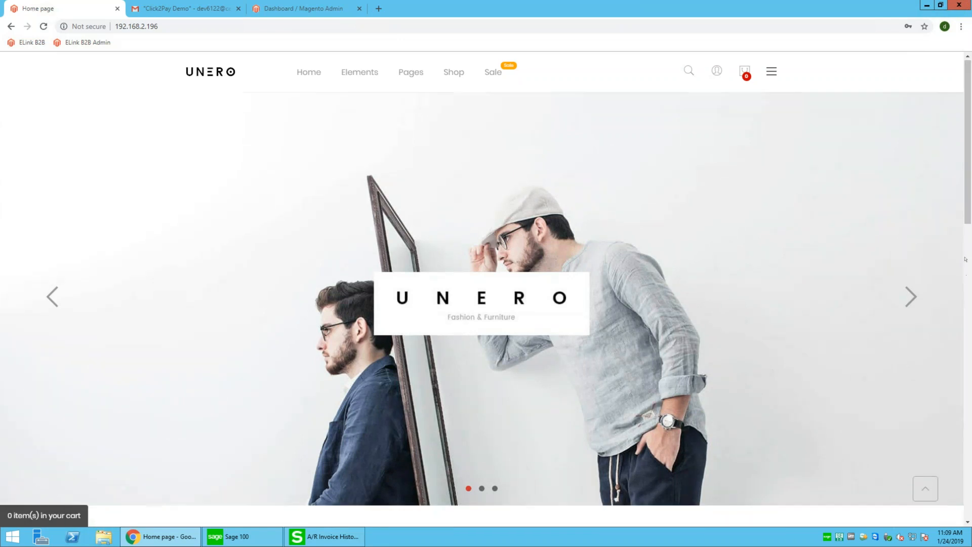
{"action": "left_click_drag", "start_coordinate": [970, 287], "coordinate": [967, 433]}
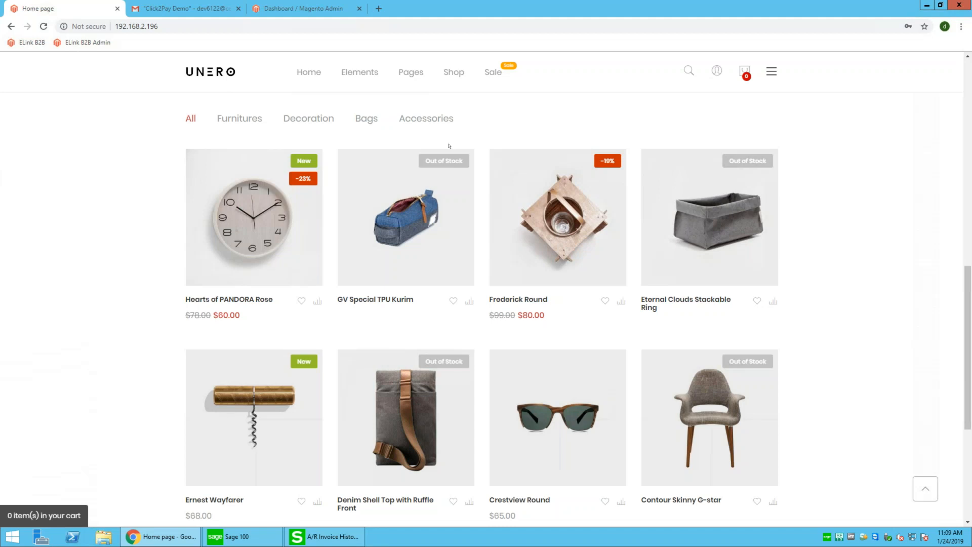
{"action": "left_click_drag", "start_coordinate": [241, 315], "coordinate": [213, 318]}
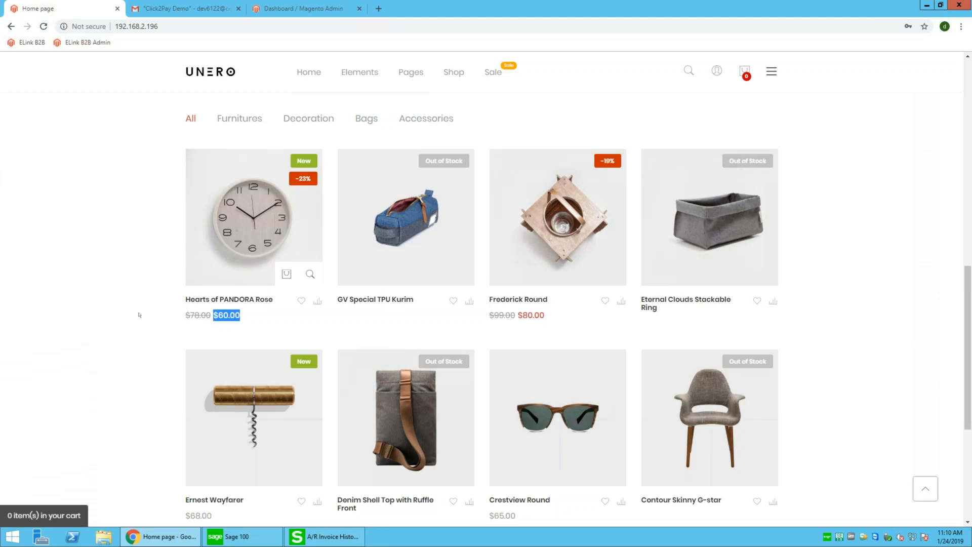
{"action": "left_click", "coordinate": [131, 332]}
{"action": "scroll", "coordinate": [150, 375], "scroll_direction": "down", "scroll_amount": 2}
{"action": "scroll", "coordinate": [150, 375], "scroll_direction": "up", "scroll_amount": 1}
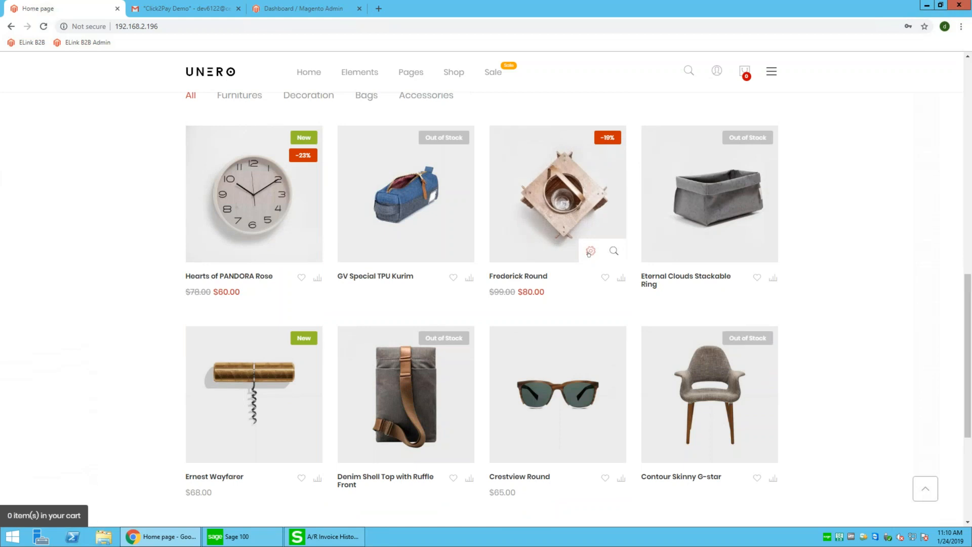
{"action": "left_click", "coordinate": [590, 252]}
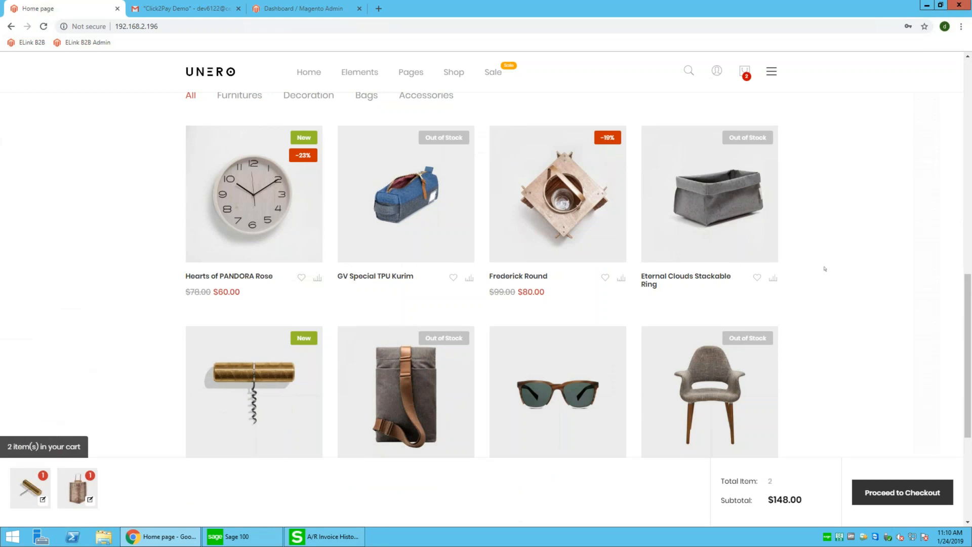
Proceed to checkout with the two cart items at a $148.00 subtotal
{"action": "right_click", "coordinate": [883, 495]}
{"action": "left_click", "coordinate": [831, 412]}
{"action": "left_click", "coordinate": [882, 489]}
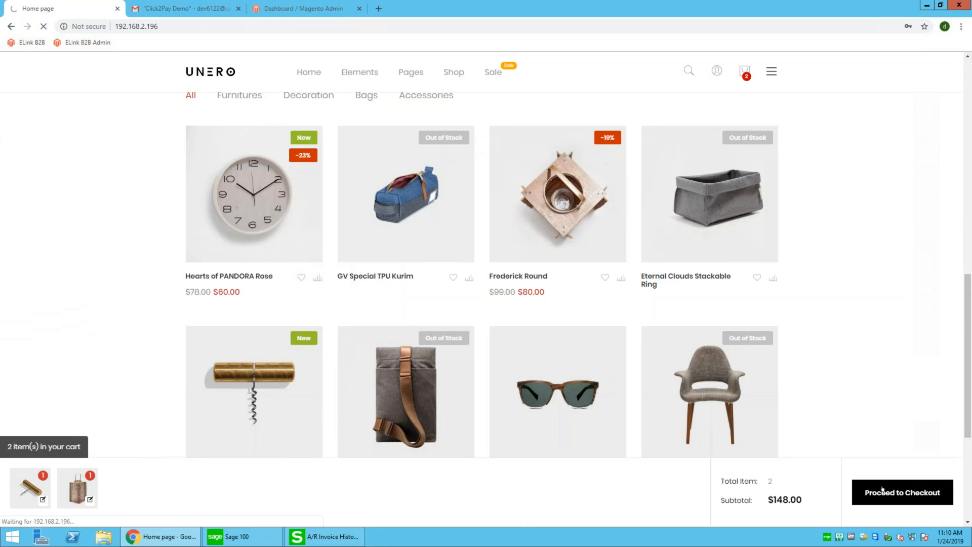
Keep the default address and $10.00 Flat Rate shipping, then continue to Review & Payments
{"action": "left_click", "coordinate": [882, 490]}
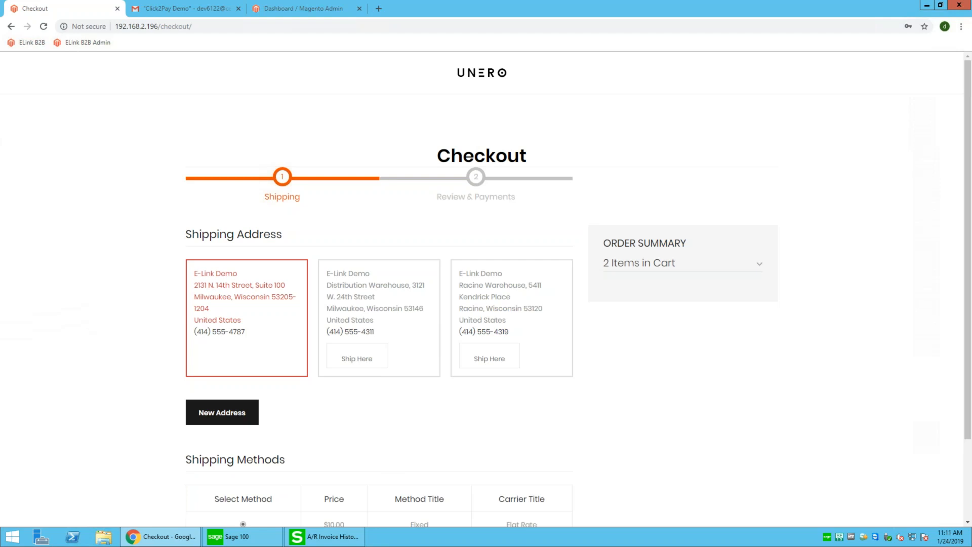
{"action": "scroll", "coordinate": [579, 293], "scroll_direction": "down", "scroll_amount": 2}
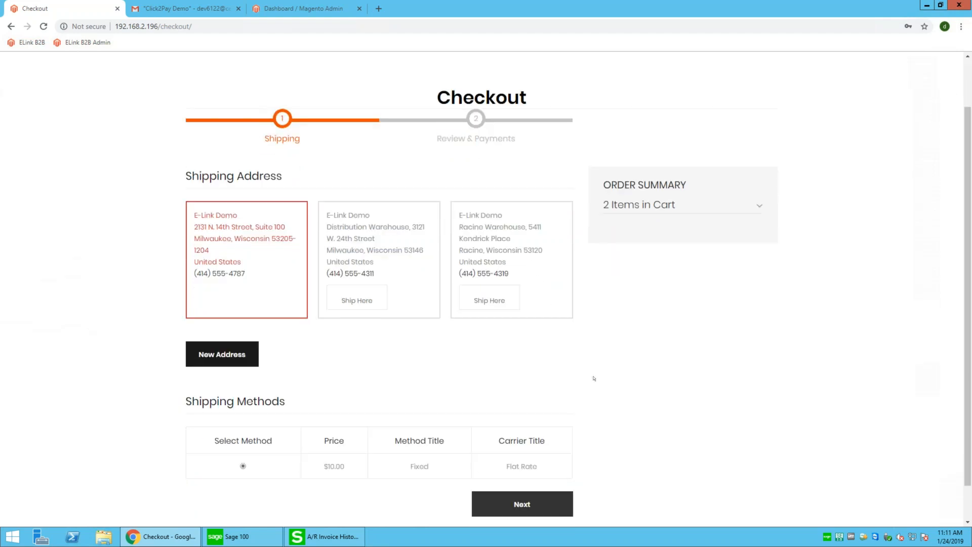
{"action": "scroll", "coordinate": [594, 378], "scroll_direction": "down", "scroll_amount": 1}
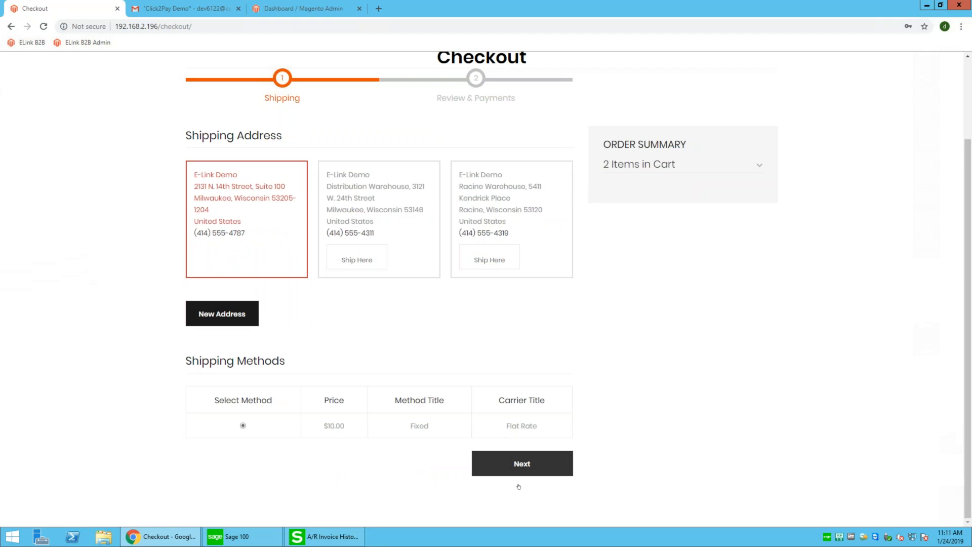
{"action": "left_click", "coordinate": [538, 470]}
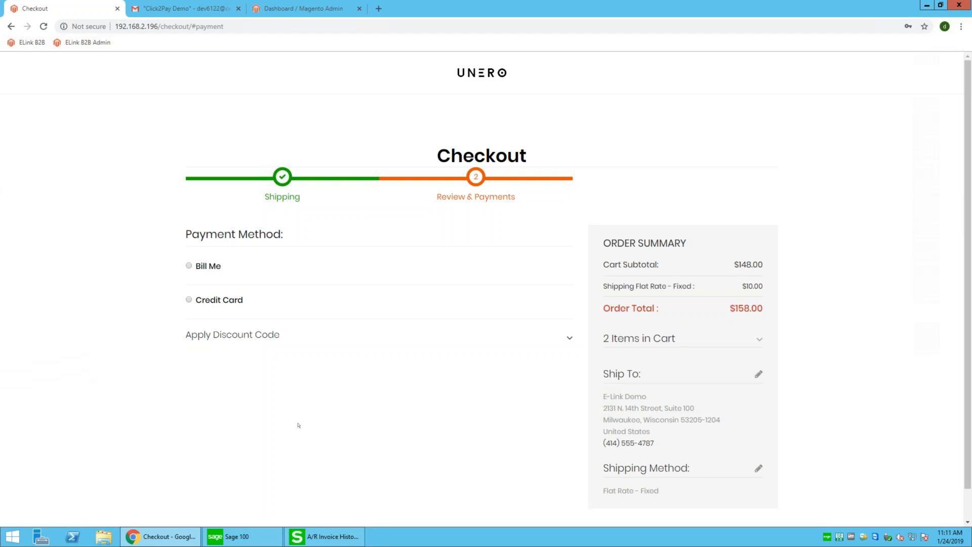
Choose Credit Card payment and switch to adding a new payment method
{"action": "left_click", "coordinate": [189, 300]}
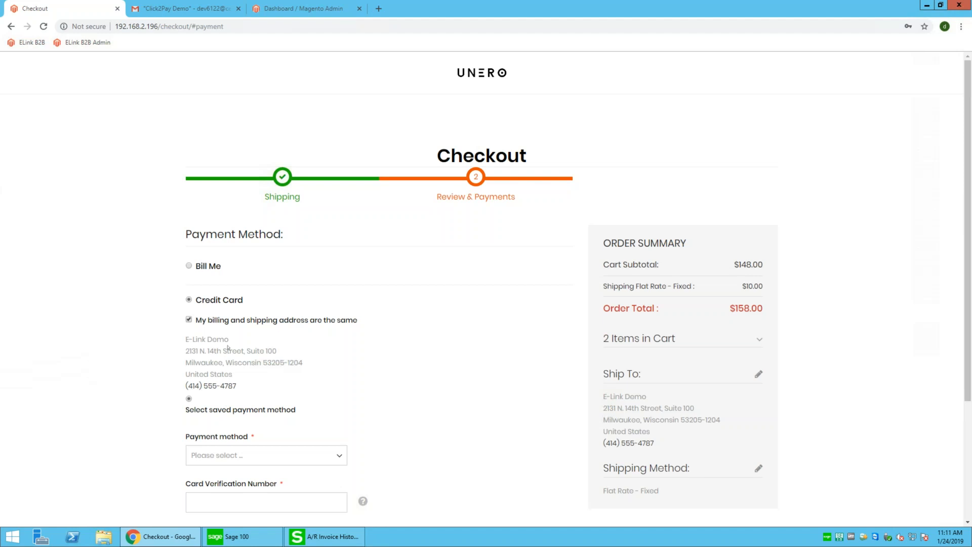
{"action": "scroll", "coordinate": [361, 317], "scroll_direction": "down", "scroll_amount": 3}
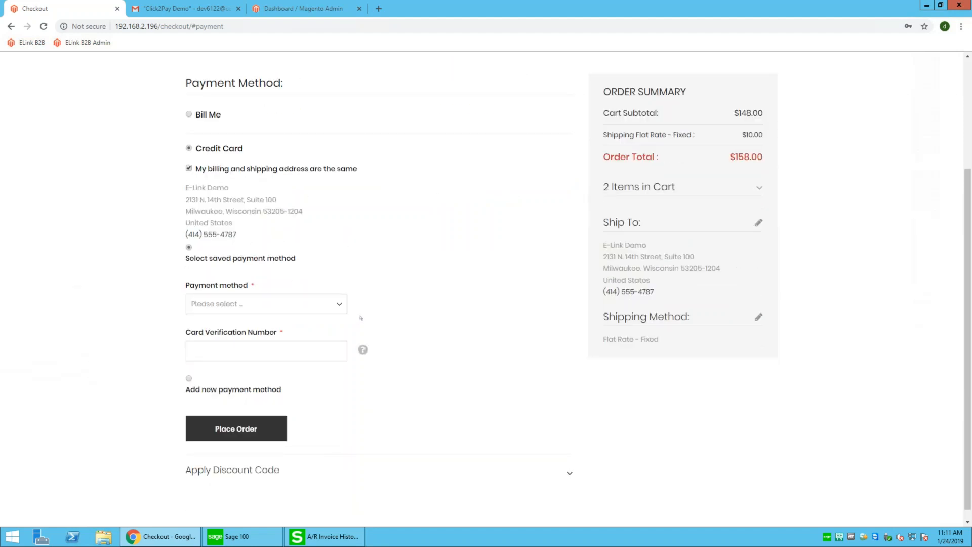
{"action": "left_click", "coordinate": [316, 304]}
{"action": "left_click", "coordinate": [262, 318]}
{"action": "left_click", "coordinate": [189, 379]}
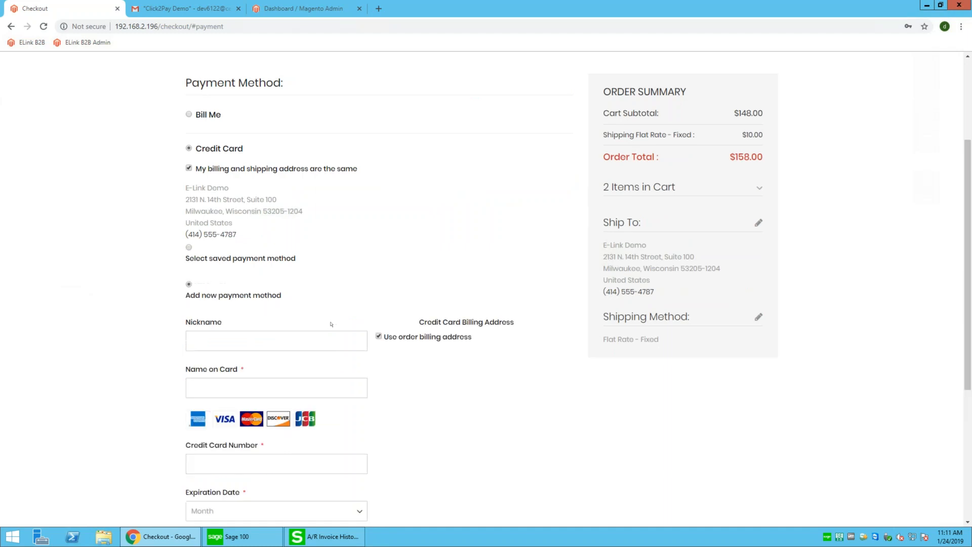
Enter card nickname DEMO CARD 2, the cardholder's name and the card number
{"action": "type", "text": "DEMO CARD 2"}
{"action": "key", "text": "Tab"}
{"action": "key", "text": "Tab"}
{"action": "type", "text": "411"}
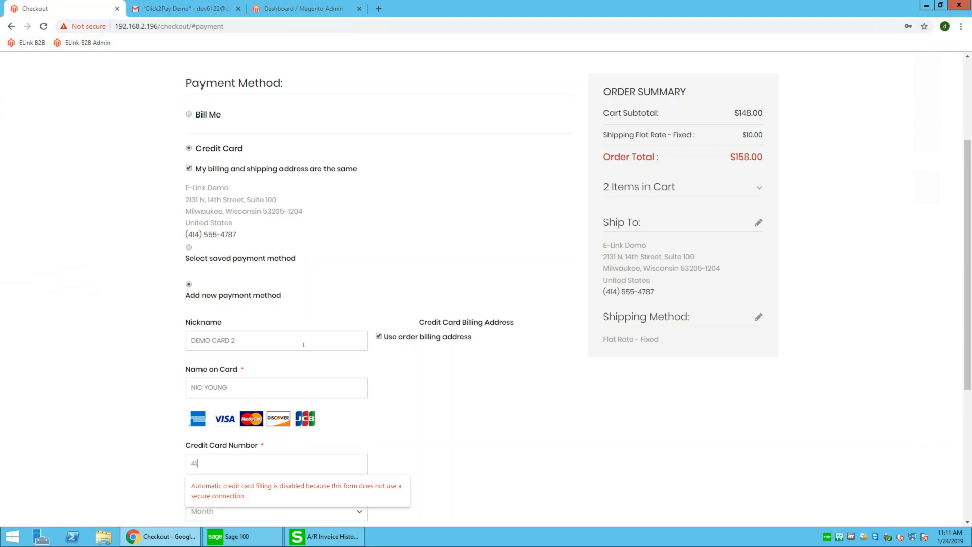
{"action": "type", "text": "1"}
{"action": "type", "text": "11111111"}
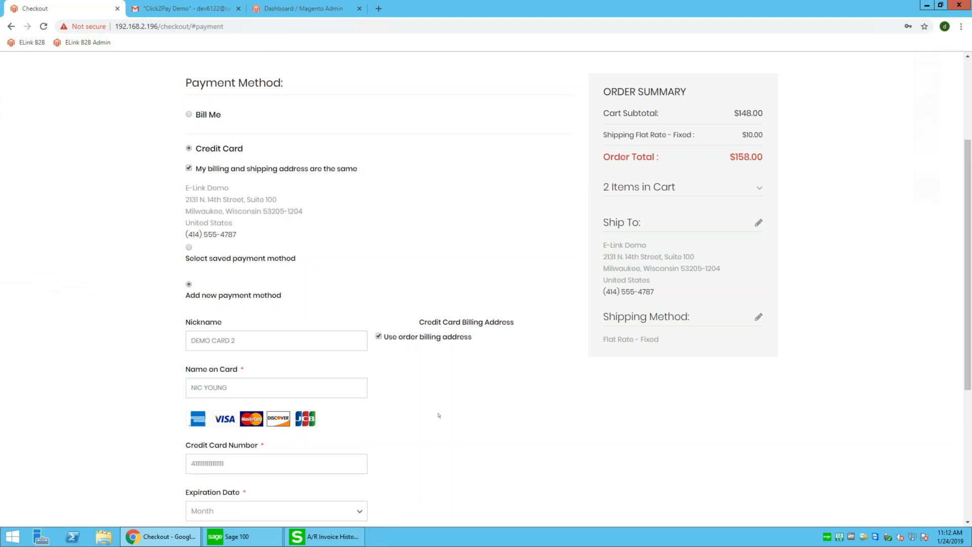
Set expiry to June 2023, enter the CVV, save the card and place the order
{"action": "scroll", "coordinate": [420, 388], "scroll_direction": "down", "scroll_amount": 2}
{"action": "left_click", "coordinate": [291, 413]}
{"action": "left_click", "coordinate": [288, 299]}
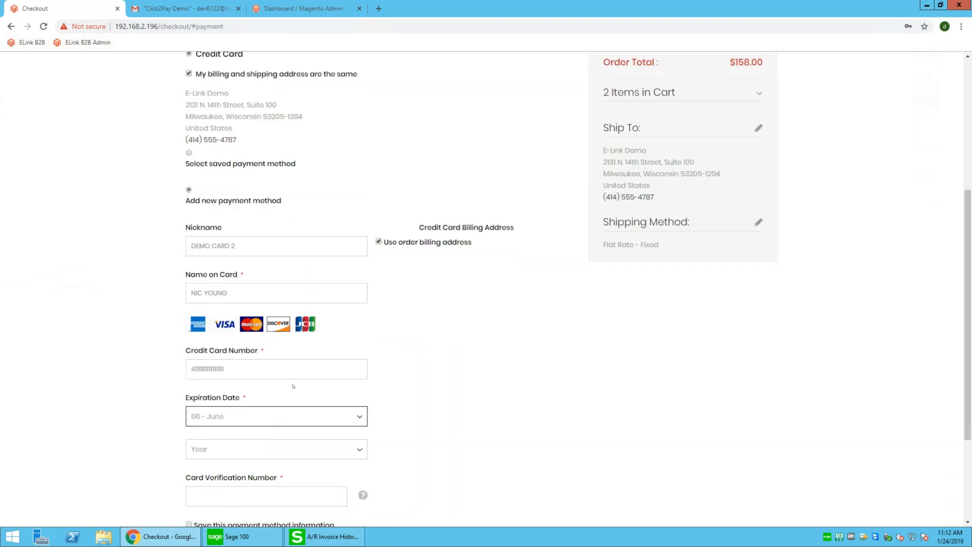
{"action": "left_click", "coordinate": [270, 443]}
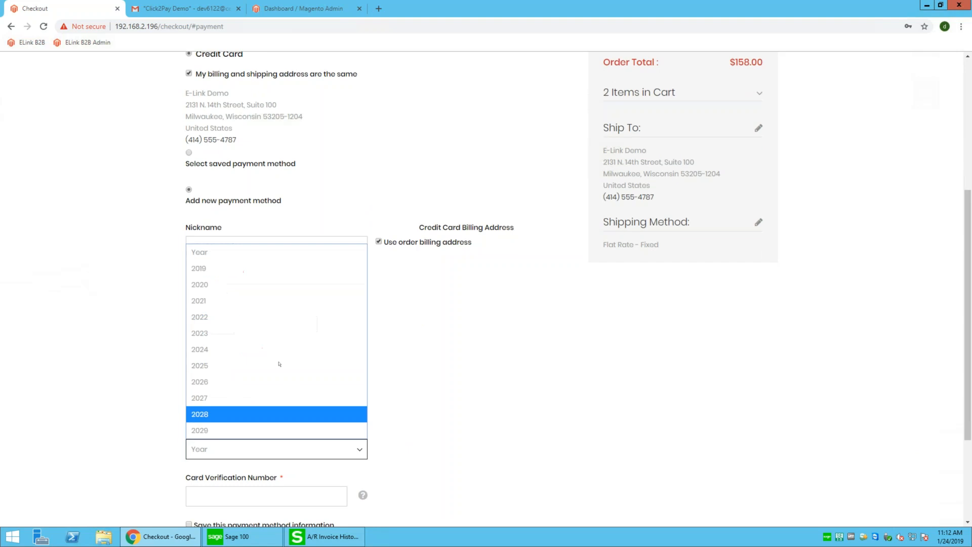
{"action": "left_click", "coordinate": [277, 333]}
{"action": "scroll", "coordinate": [260, 456], "scroll_direction": "down", "scroll_amount": 2}
{"action": "key", "text": "Tab"}
{"action": "type", "text": "123"}
{"action": "left_click", "coordinate": [189, 416]}
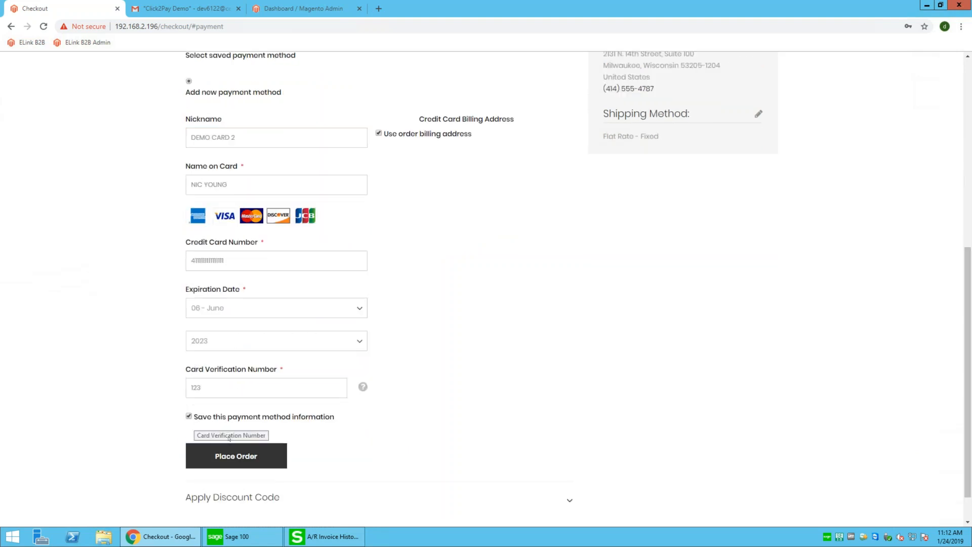
{"action": "left_click", "coordinate": [255, 457]}
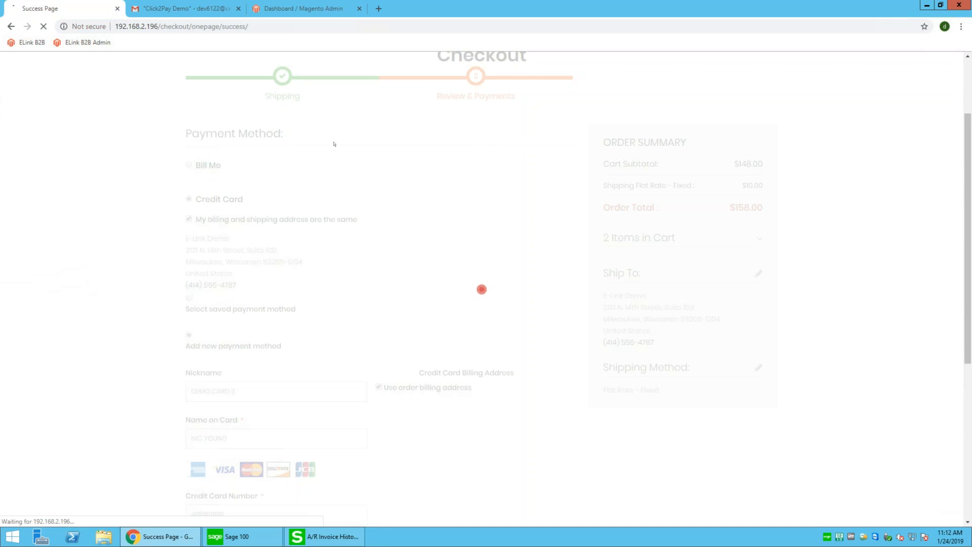
Go from the order success page through My Account to the My Sales Orders list
{"action": "left_click_drag", "start_coordinate": [444, 203], "coordinate": [579, 201]}
{"action": "left_click", "coordinate": [631, 147]}
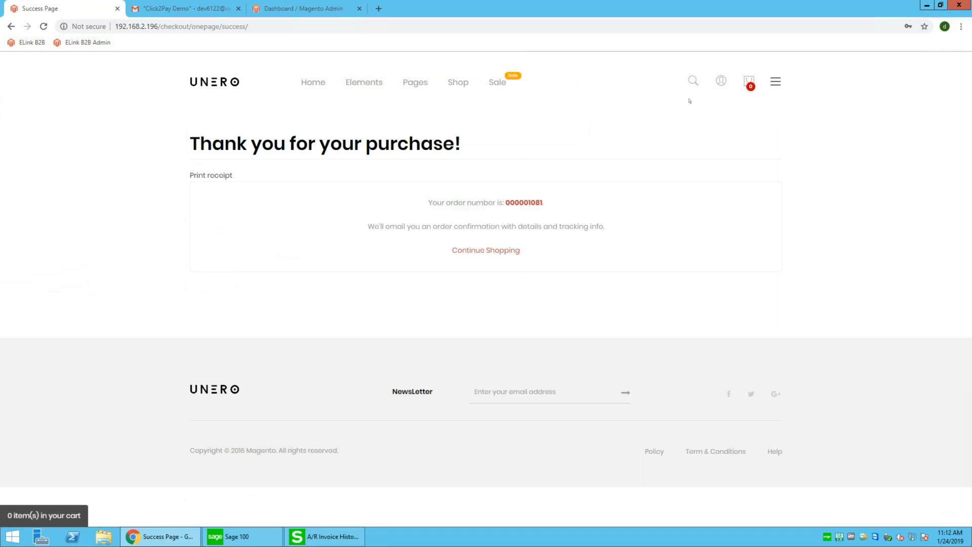
{"action": "mouse_move", "coordinate": [721, 87]}
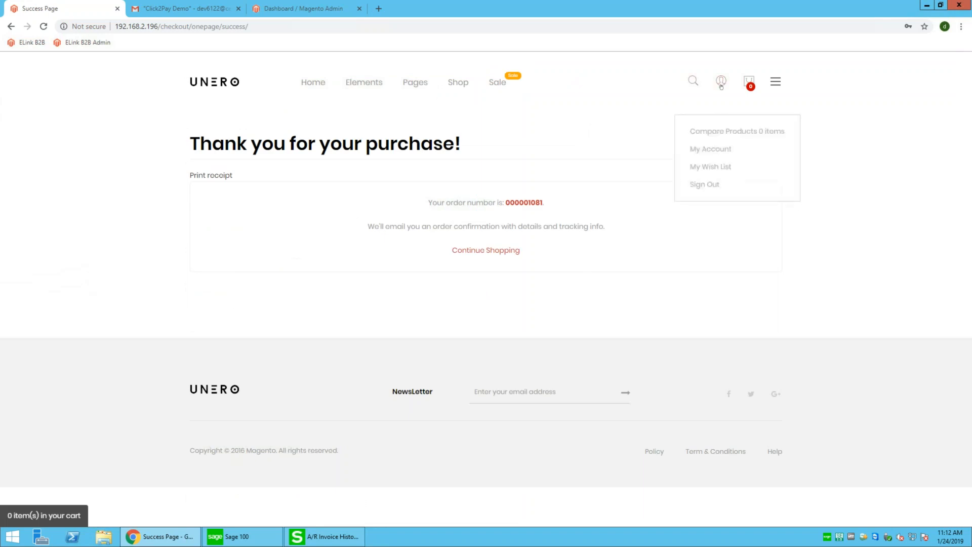
{"action": "left_click", "coordinate": [710, 147]}
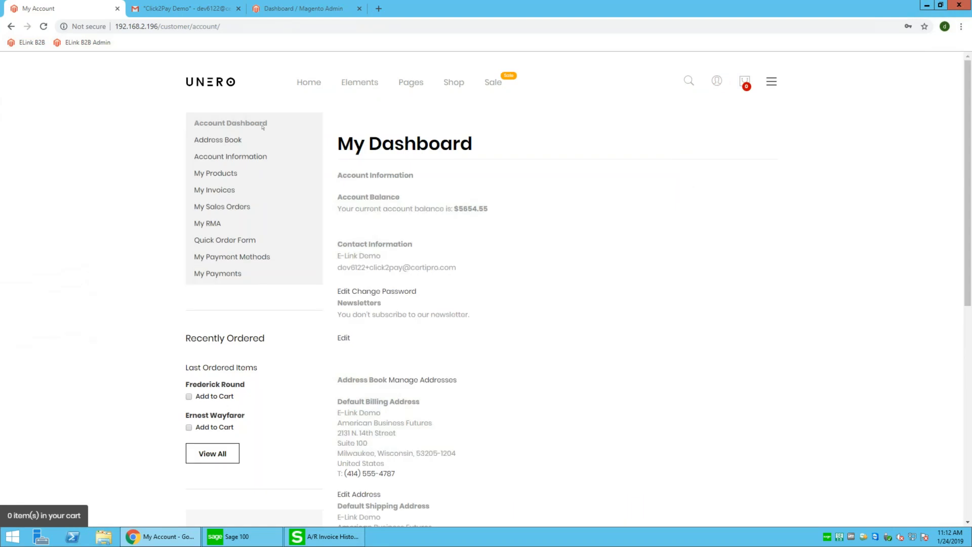
{"action": "left_click", "coordinate": [218, 207]}
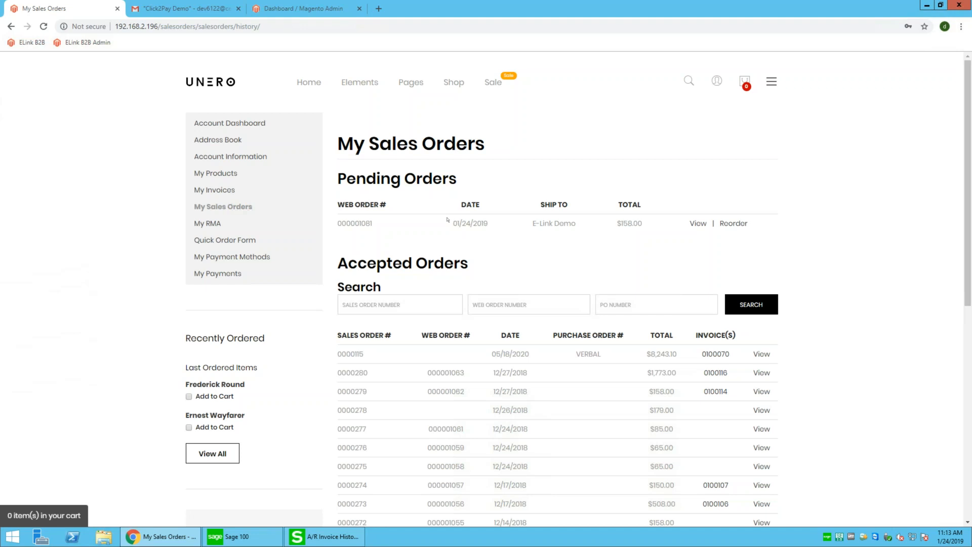
Reload My Sales Orders and open the details of order 0000295
{"action": "left_click", "coordinate": [44, 26]}
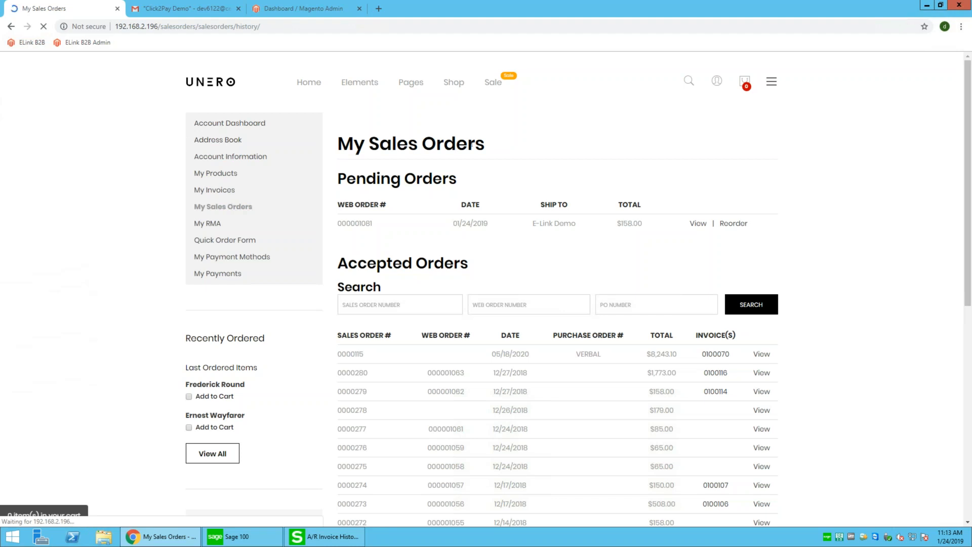
{"action": "left_click_drag", "start_coordinate": [360, 207], "coordinate": [434, 214]}
{"action": "left_click_drag", "start_coordinate": [387, 350], "coordinate": [337, 357]}
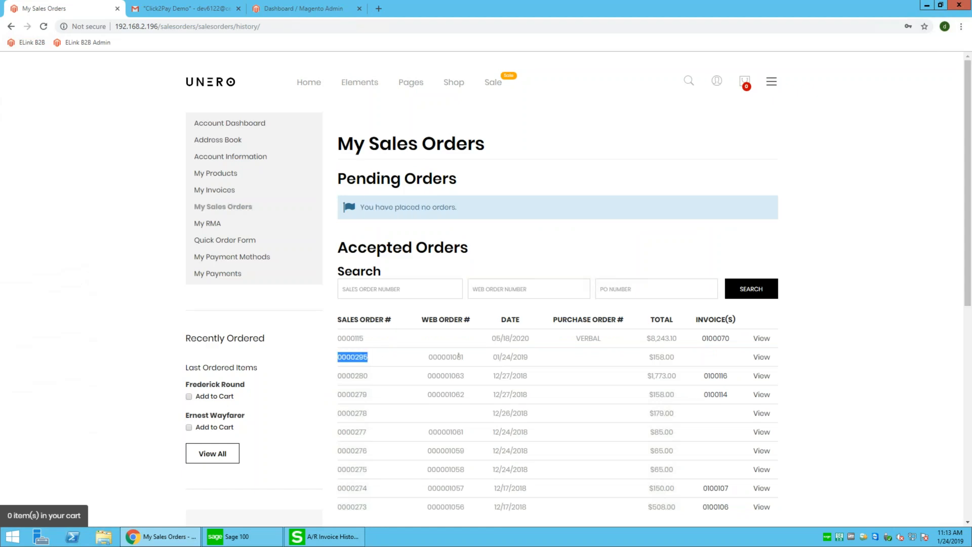
{"action": "left_click", "coordinate": [649, 356]}
{"action": "left_click", "coordinate": [762, 357]}
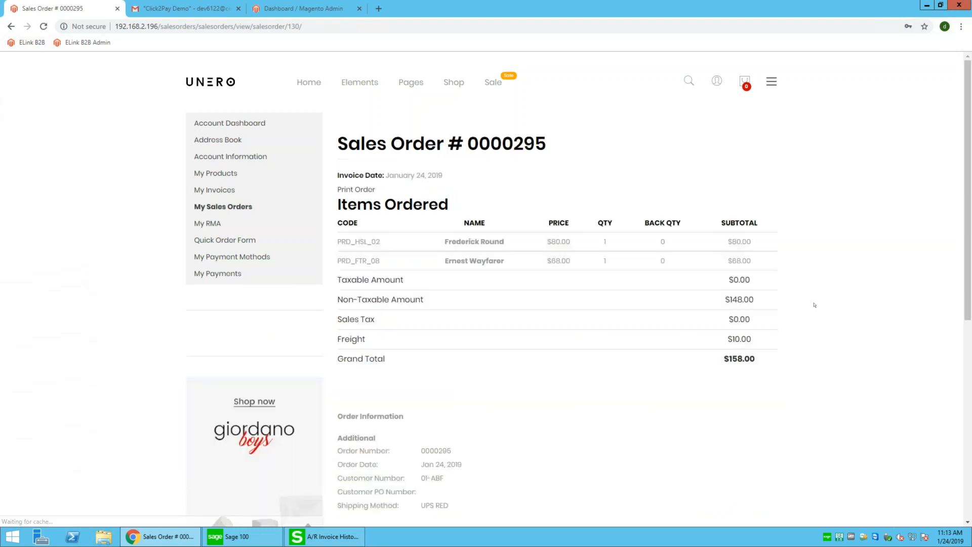
Review the order's two items and $158.00 total, then switch to Sage 100
{"action": "scroll", "coordinate": [815, 305], "scroll_direction": "down", "scroll_amount": 1}
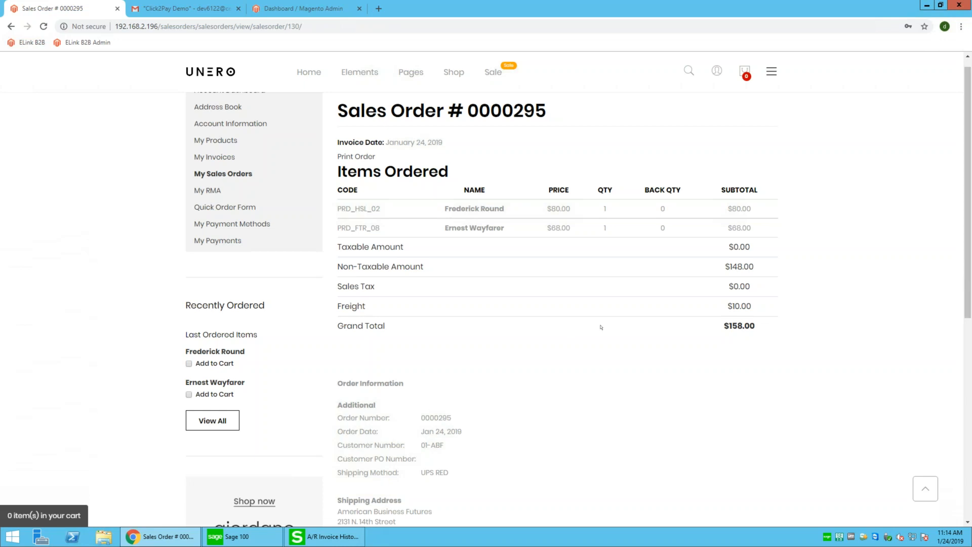
{"action": "scroll", "coordinate": [601, 327], "scroll_direction": "down", "scroll_amount": 2}
{"action": "scroll", "coordinate": [601, 327], "scroll_direction": "up", "scroll_amount": 1}
{"action": "left_click_drag", "start_coordinate": [404, 444], "coordinate": [356, 374]}
{"action": "left_click", "coordinate": [490, 340]}
{"action": "scroll", "coordinate": [490, 339], "scroll_direction": "up", "scroll_amount": 2}
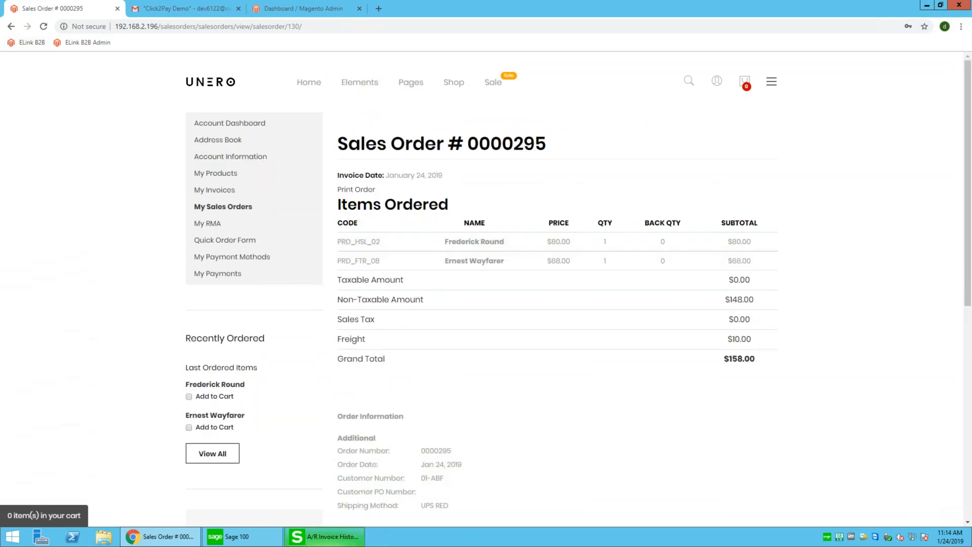
{"action": "key", "text": "alt+Tab"}
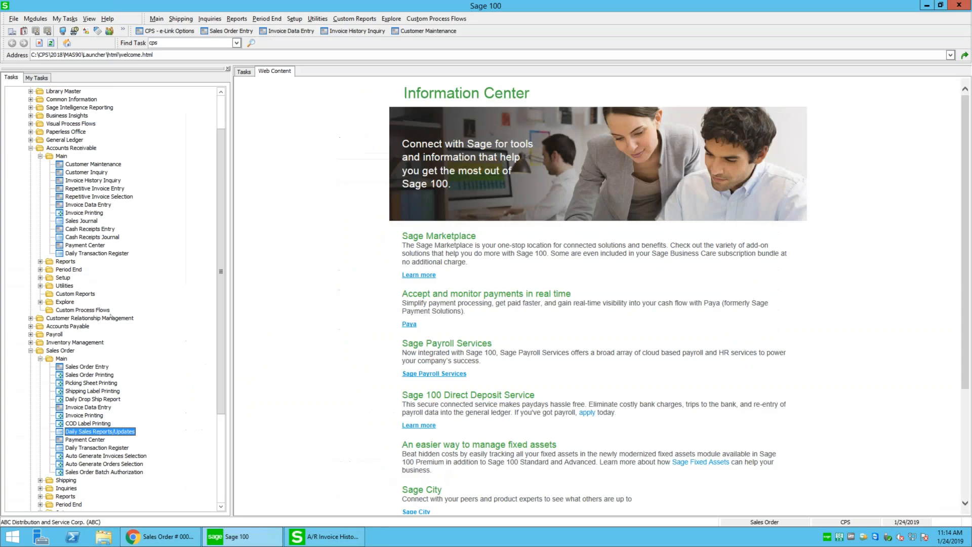
In Sales Order Entry, load order 0000295 (web order 000001081) from the Web view sorted newest first
{"action": "left_click", "coordinate": [85, 367]}
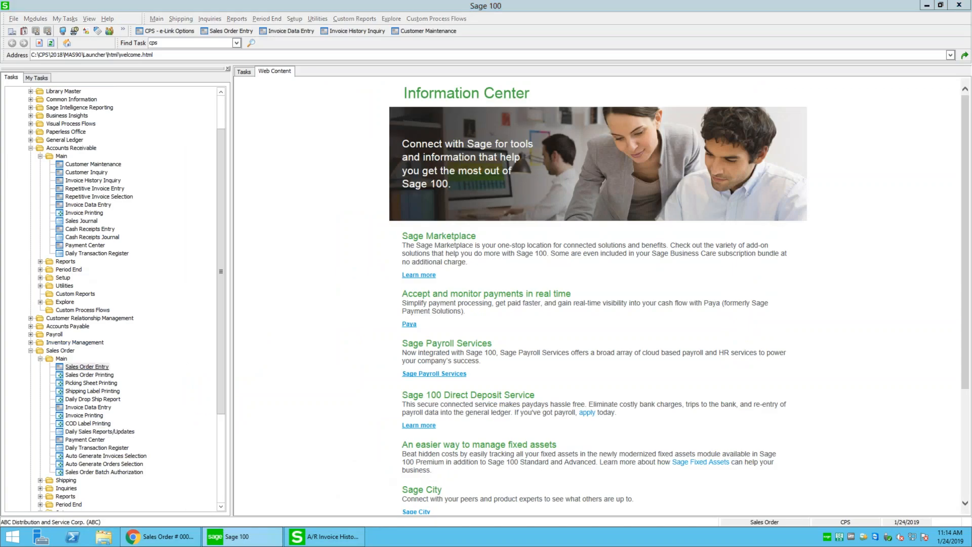
{"action": "left_click", "coordinate": [427, 211]}
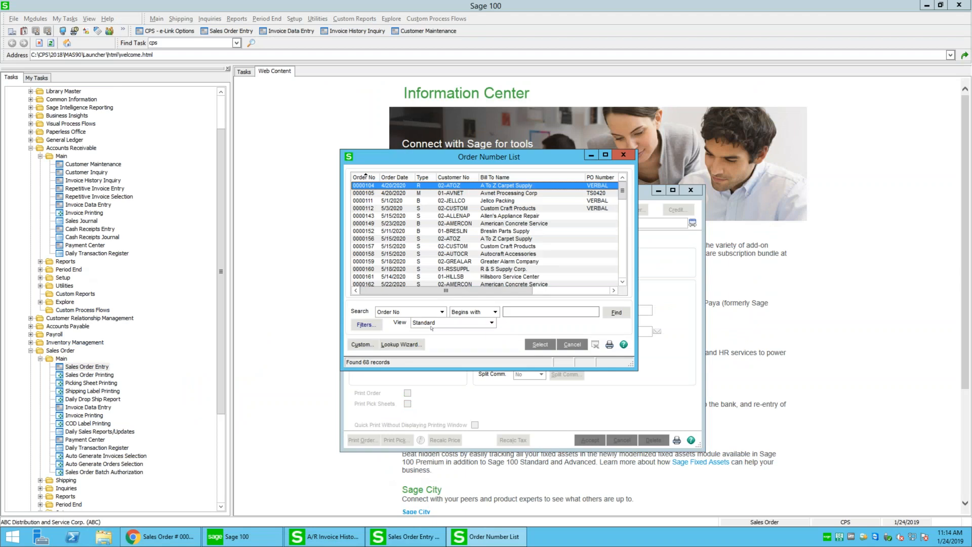
{"action": "left_click", "coordinate": [432, 324]}
{"action": "left_click", "coordinate": [427, 339]}
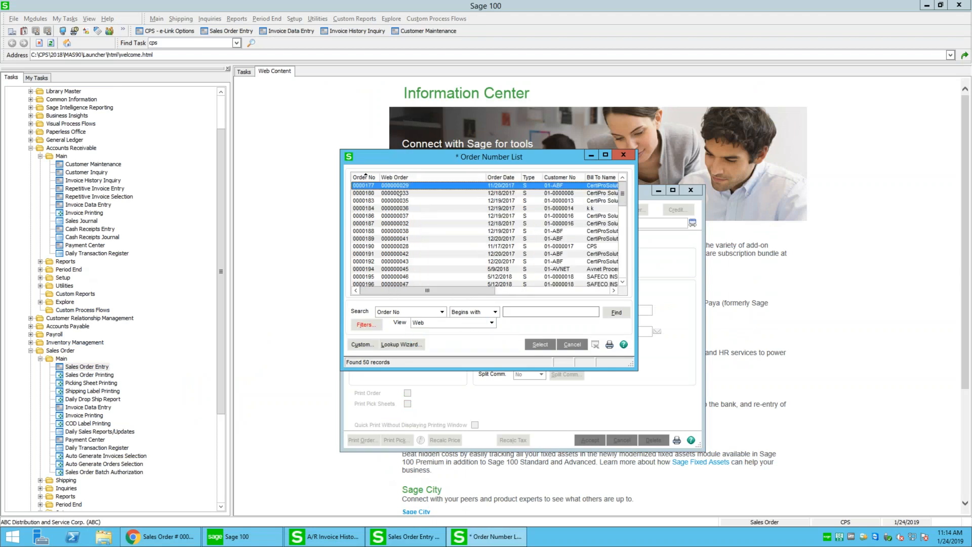
{"action": "left_click", "coordinate": [418, 178]}
{"action": "left_click", "coordinate": [422, 178]}
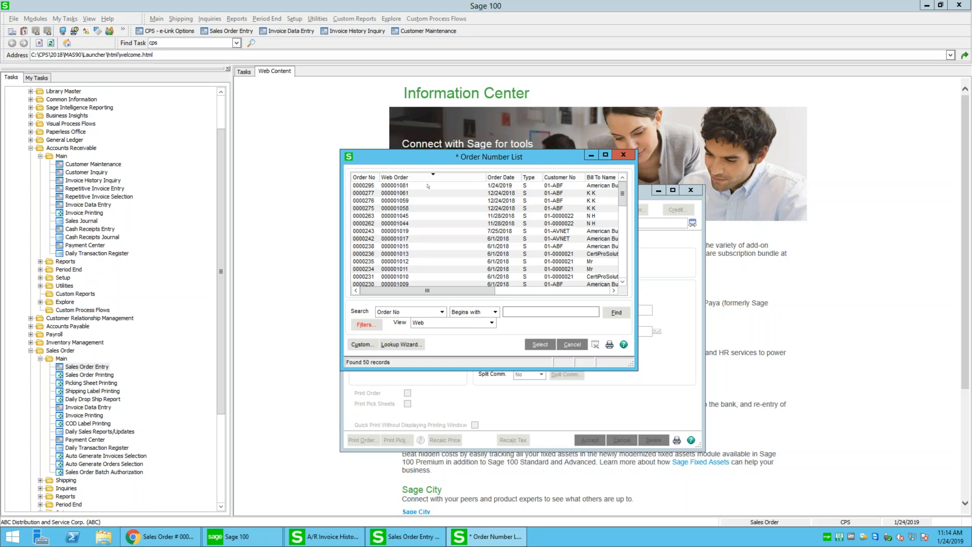
{"action": "left_click", "coordinate": [428, 186]}
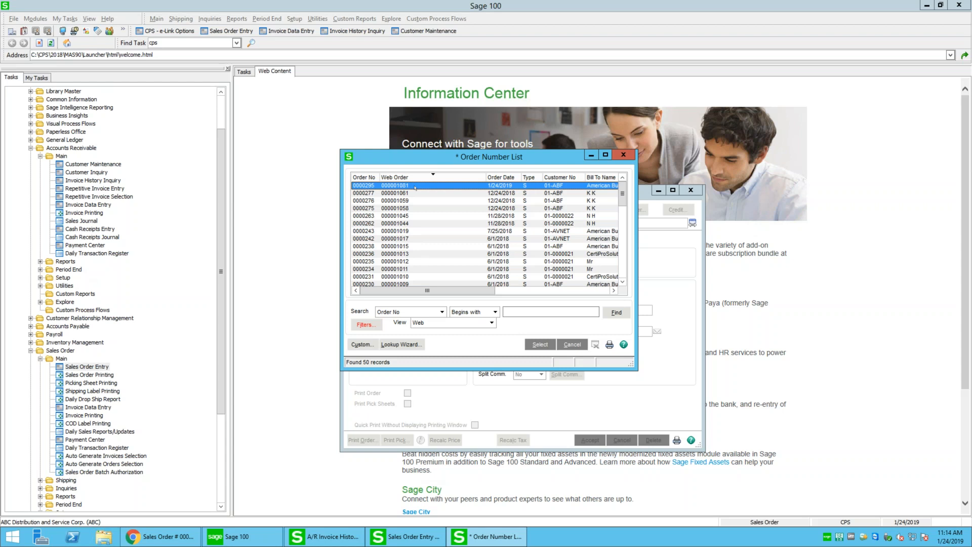
{"action": "double_click", "coordinate": [415, 186]}
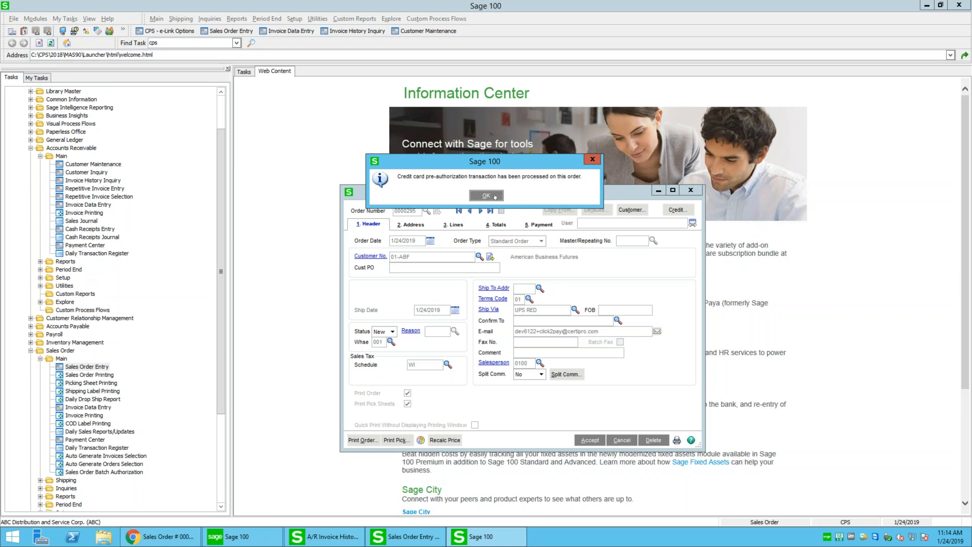
Dismiss the pre-authorization notice, check the Address, Lines and Payment tabs, and close the order
{"action": "left_click", "coordinate": [487, 196]}
{"action": "left_click", "coordinate": [428, 227]}
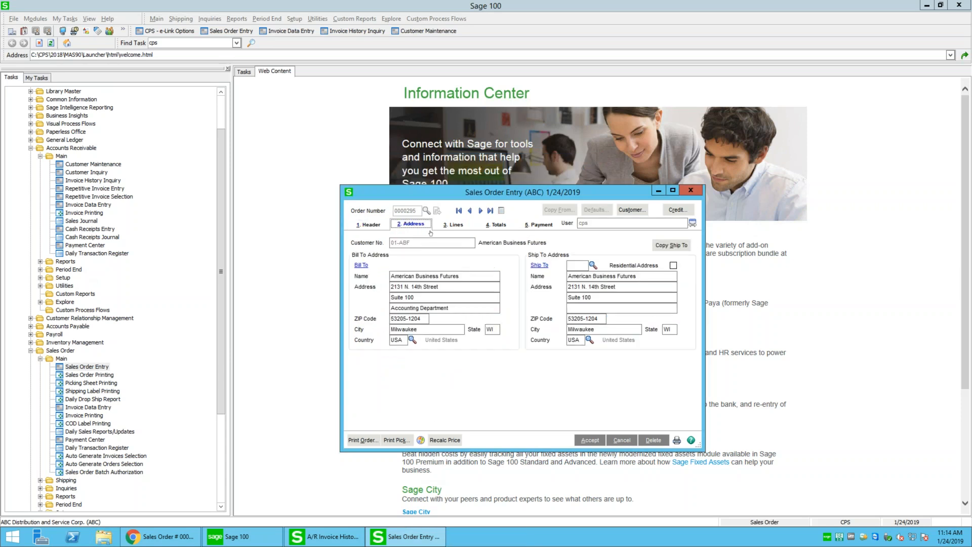
{"action": "left_click", "coordinate": [453, 224]}
{"action": "left_click", "coordinate": [538, 225]}
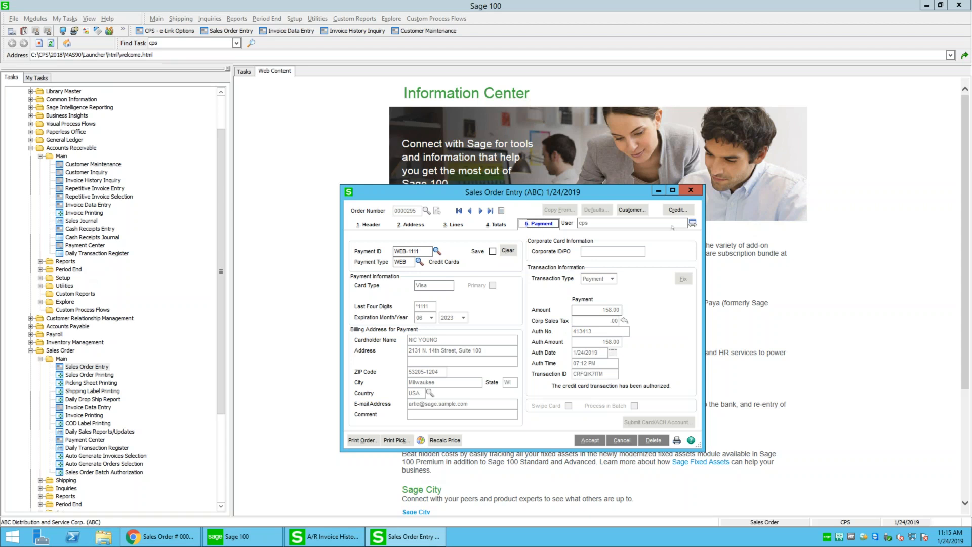
{"action": "left_click", "coordinate": [690, 191]}
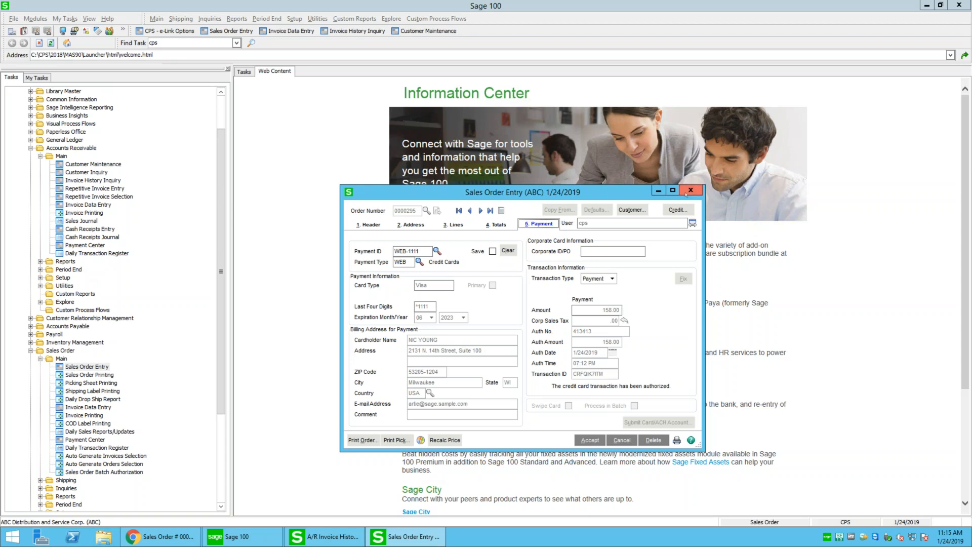
{"action": "left_click", "coordinate": [88, 407]}
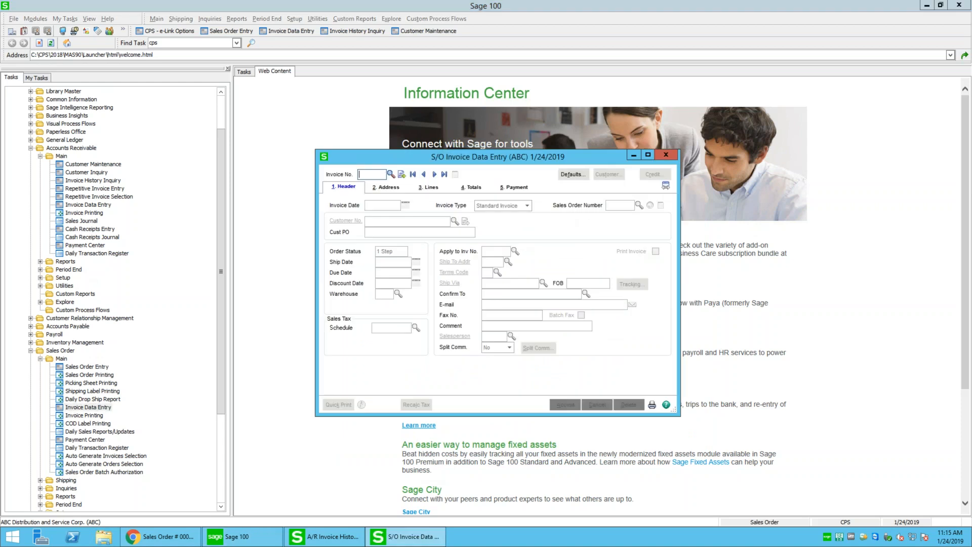
Start invoice 0100122 and pull sales order 0000295 into it
{"action": "left_click", "coordinate": [401, 175]}
{"action": "left_click", "coordinate": [640, 205]}
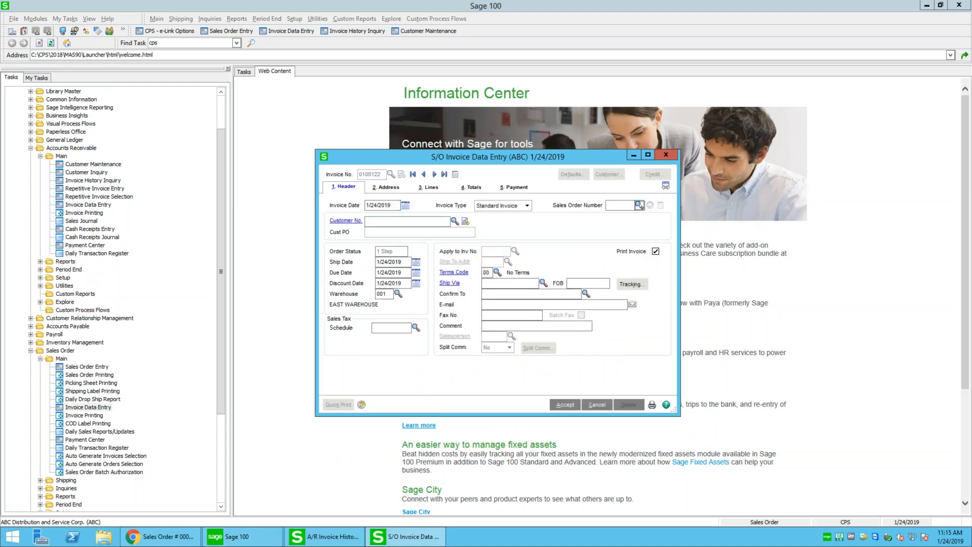
{"action": "left_click", "coordinate": [254, 143]}
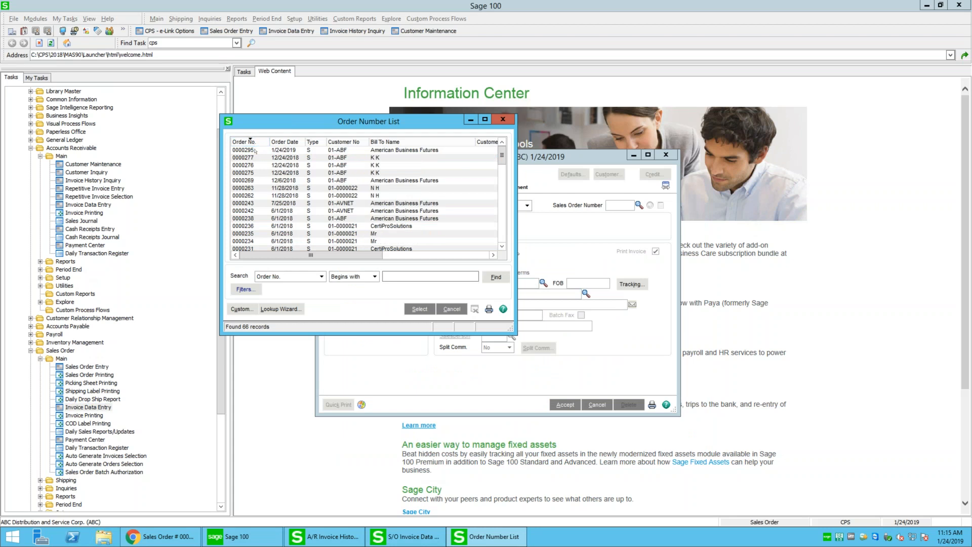
{"action": "double_click", "coordinate": [255, 150]}
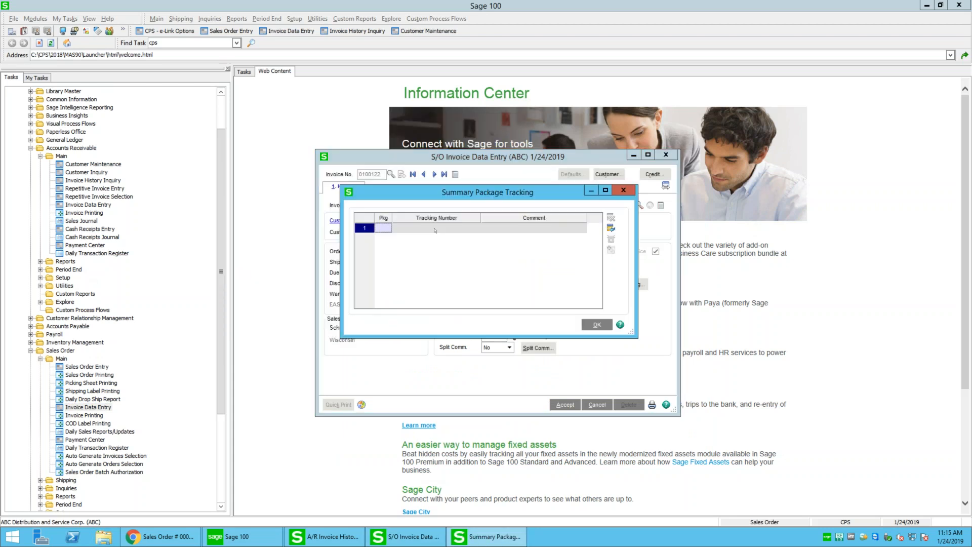
Enter and save tracking numbers for the two packages
{"action": "left_click", "coordinate": [434, 230]}
{"action": "type", "text": "1Z234324324324324"}
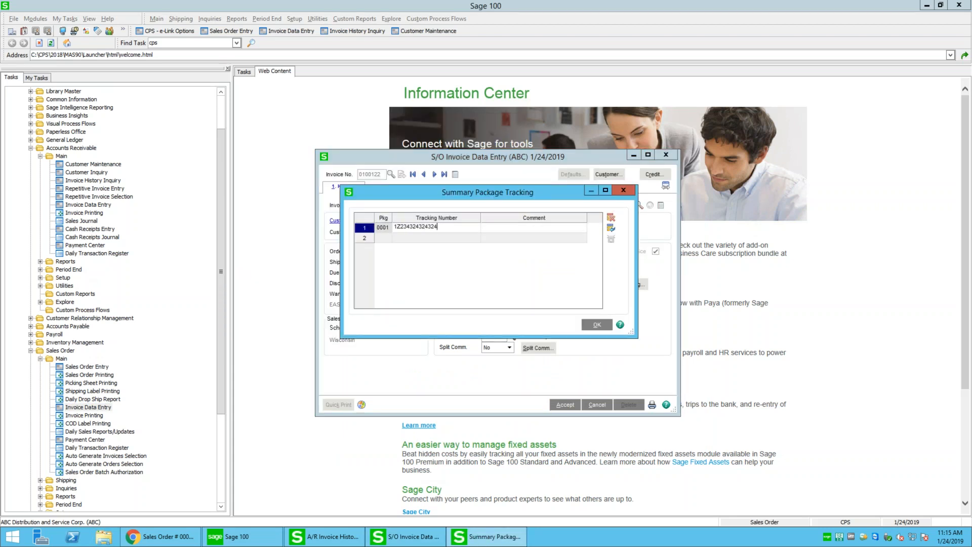
{"action": "key", "text": "Tab"}
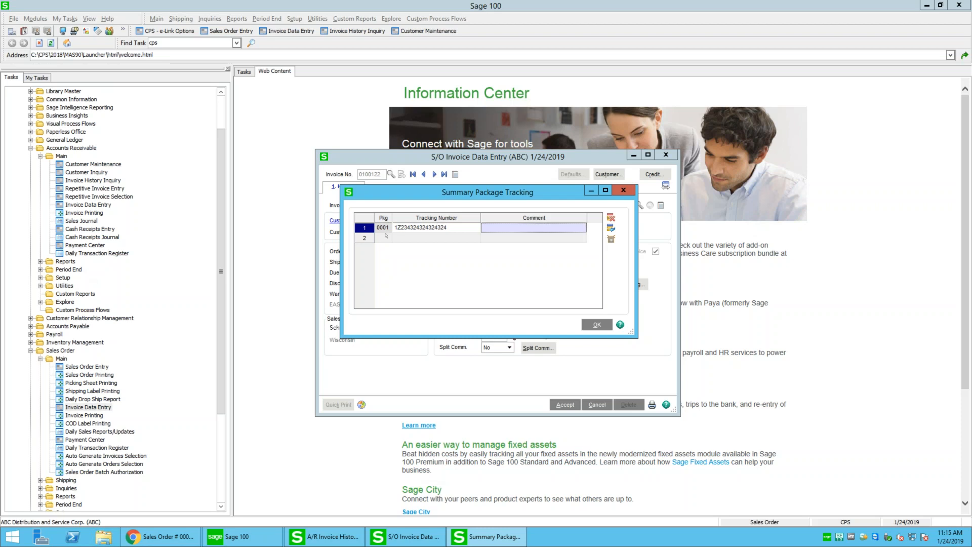
{"action": "key", "text": "Tab"}
{"action": "key", "text": "Tab"}
{"action": "type", "text": "1Z213213213213"}
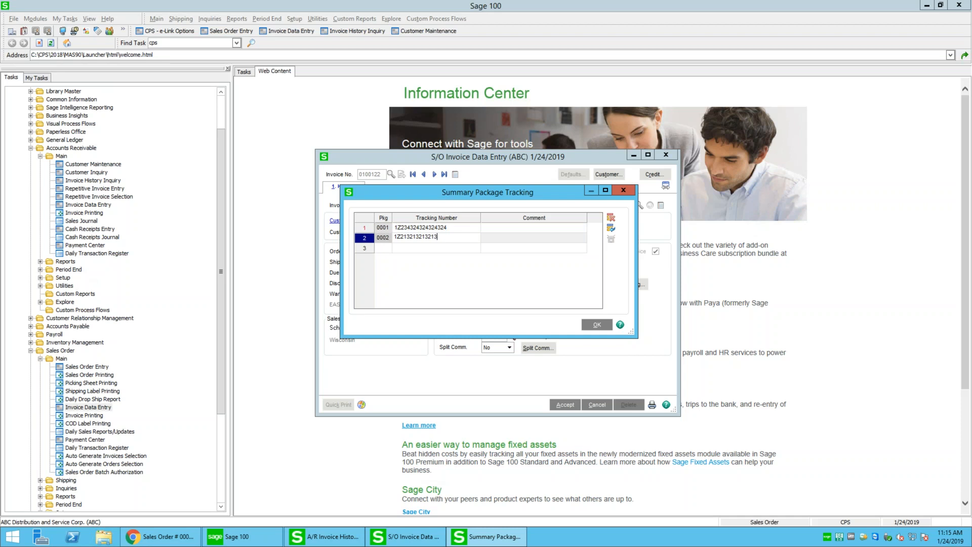
{"action": "type", "text": "21"}
{"action": "key", "text": "Tab"}
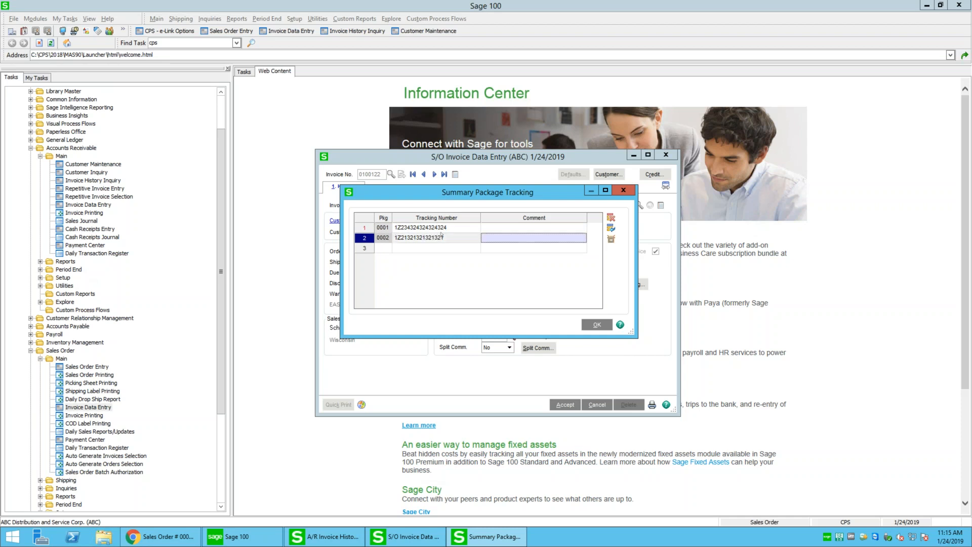
{"action": "left_click", "coordinate": [593, 325]}
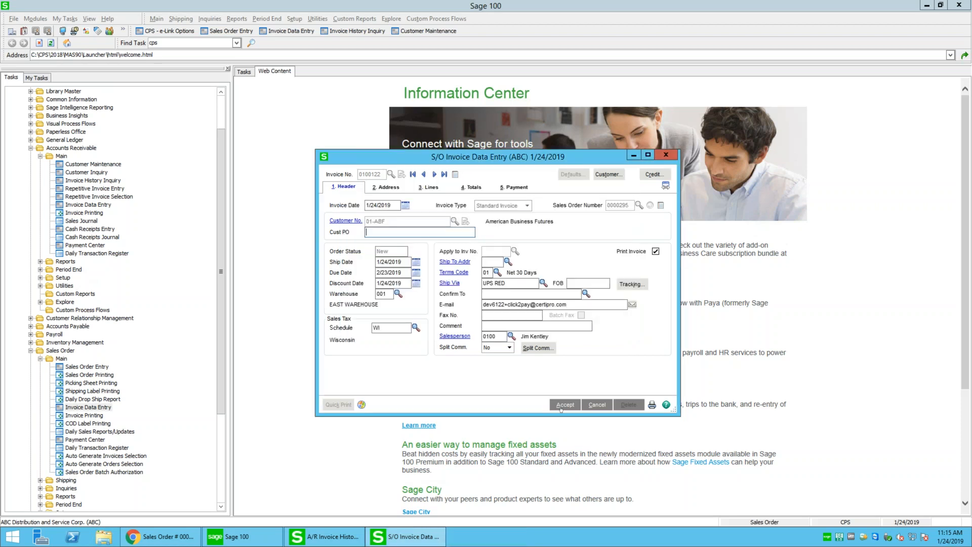
Ship the complete sales order, continue to the totals, and finish the invoice
{"action": "left_click", "coordinate": [561, 408]}
{"action": "left_click", "coordinate": [457, 197]}
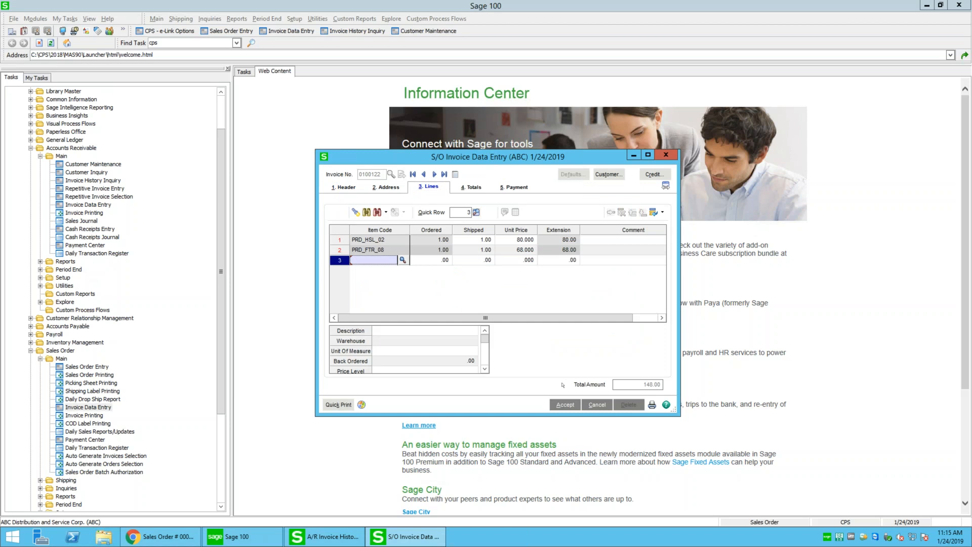
{"action": "left_click", "coordinate": [562, 405]}
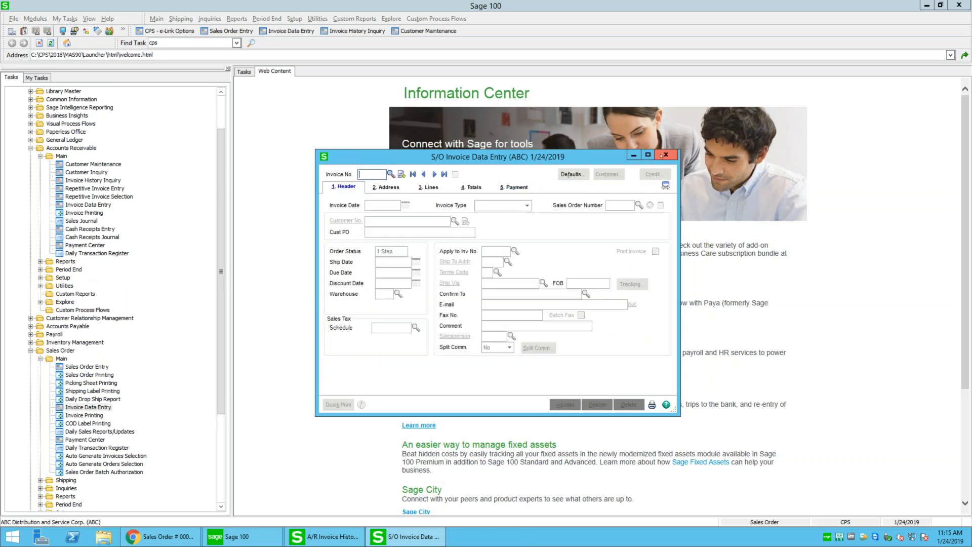
{"action": "left_click", "coordinate": [663, 155]}
Return to the storefront and open the Quick Order Form from the account sidebar
{"action": "left_click", "coordinate": [157, 537]}
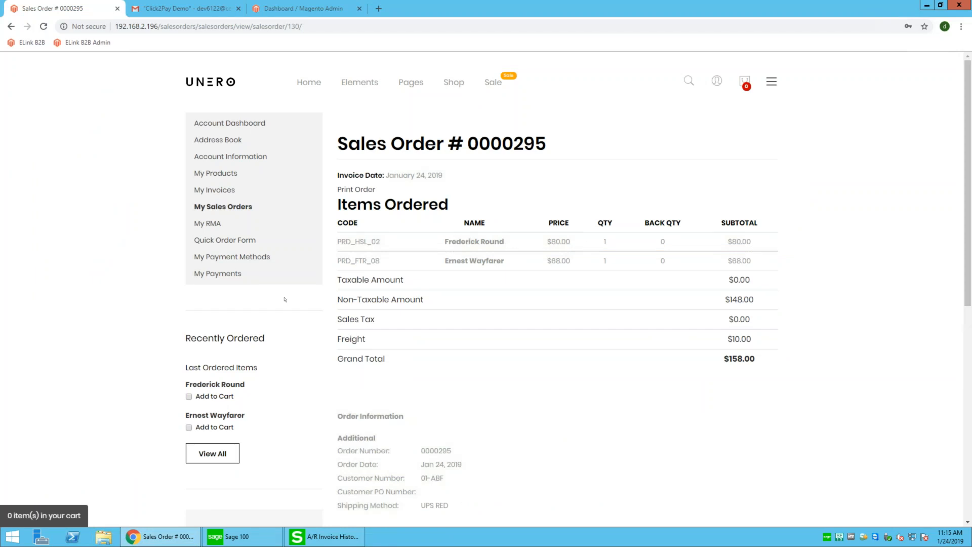
{"action": "left_click", "coordinate": [242, 241]}
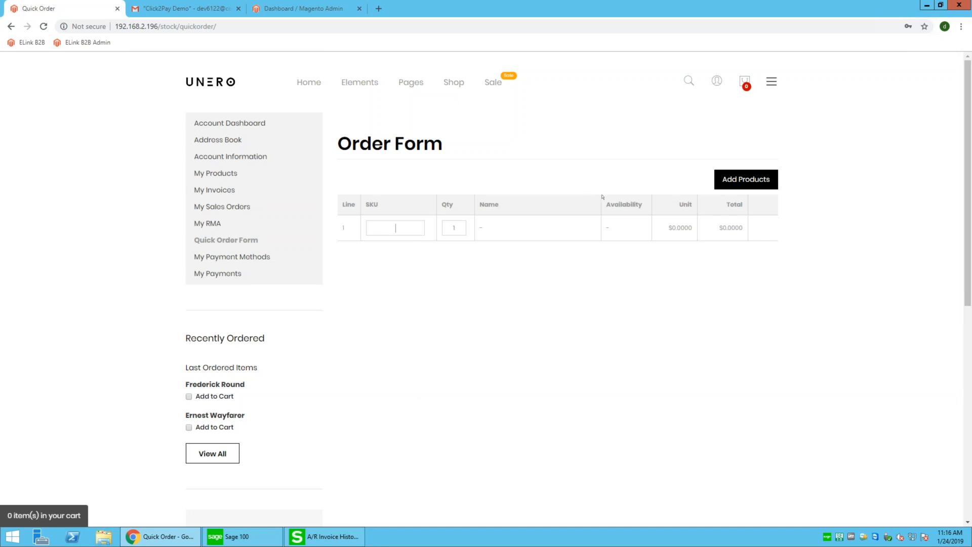
Add PRD_NEW_04 and PRD_NEW_05 to the quick order, set row 2 quantity to 3, and check out
{"action": "left_click", "coordinate": [723, 180]}
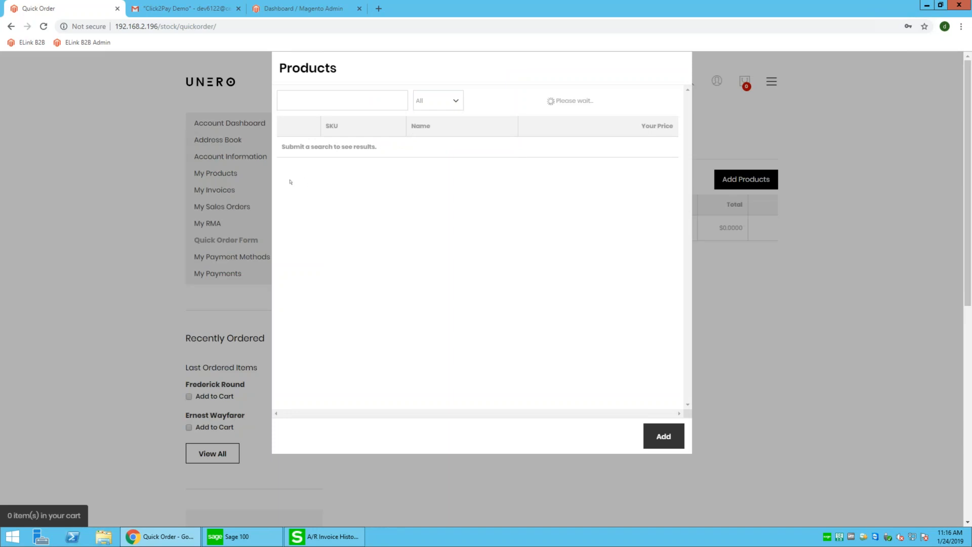
{"action": "left_click", "coordinate": [289, 213]}
{"action": "left_click", "coordinate": [289, 235]}
{"action": "left_click", "coordinate": [677, 440]}
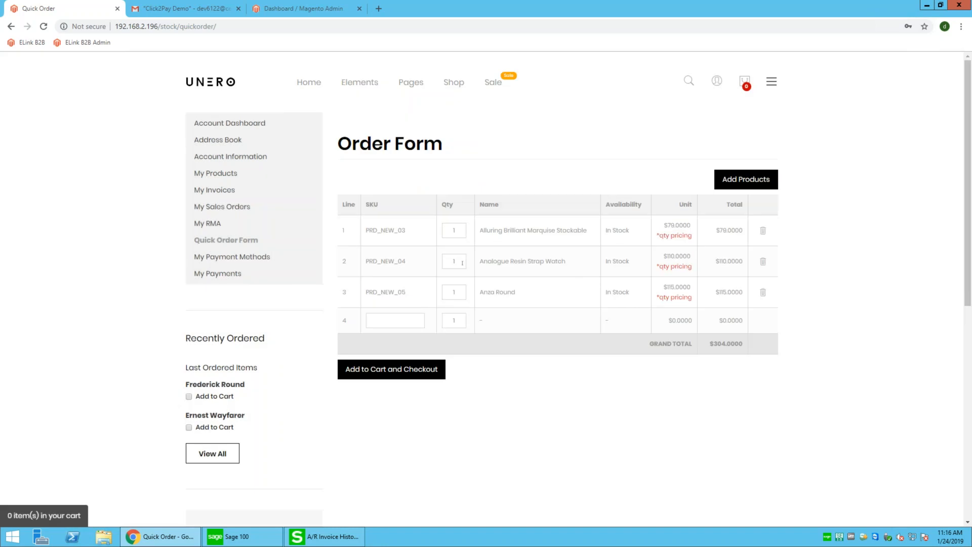
{"action": "type", "text": "3"}
{"action": "mouse_move", "coordinate": [689, 237]}
{"action": "left_click", "coordinate": [387, 364]}
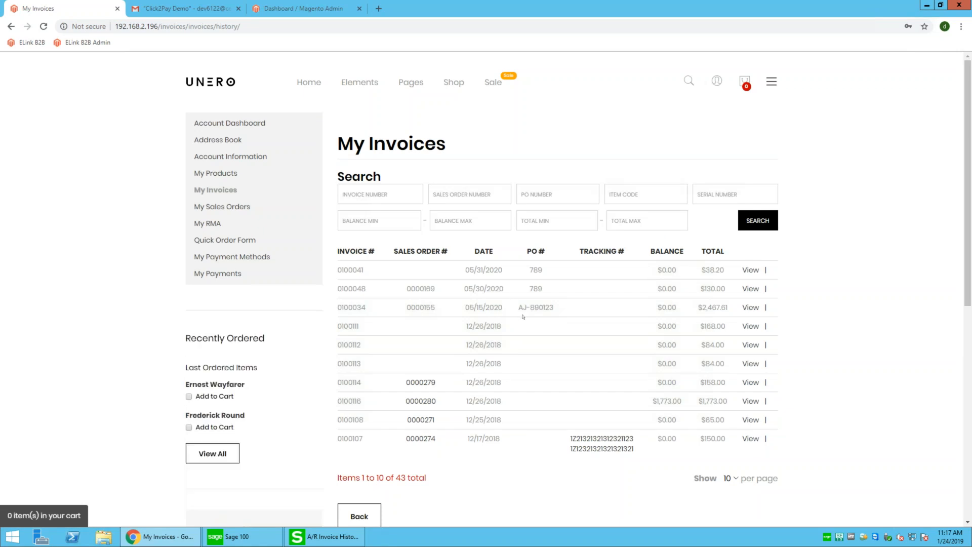
Look over the Accepted Orders list, including order 0000295 at $158.00, then go to My Payments
{"action": "left_click", "coordinate": [229, 208]}
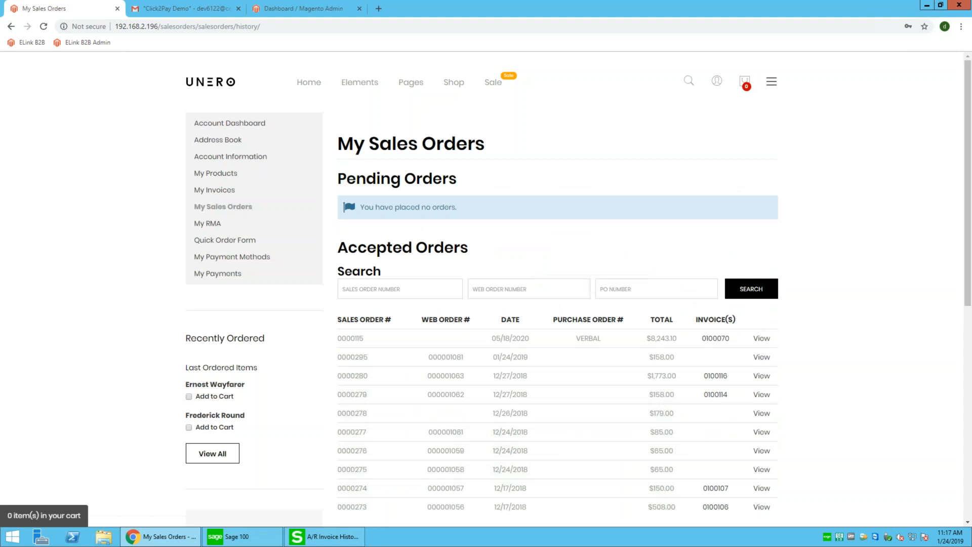
{"action": "scroll", "coordinate": [557, 304], "scroll_direction": "down", "scroll_amount": 1}
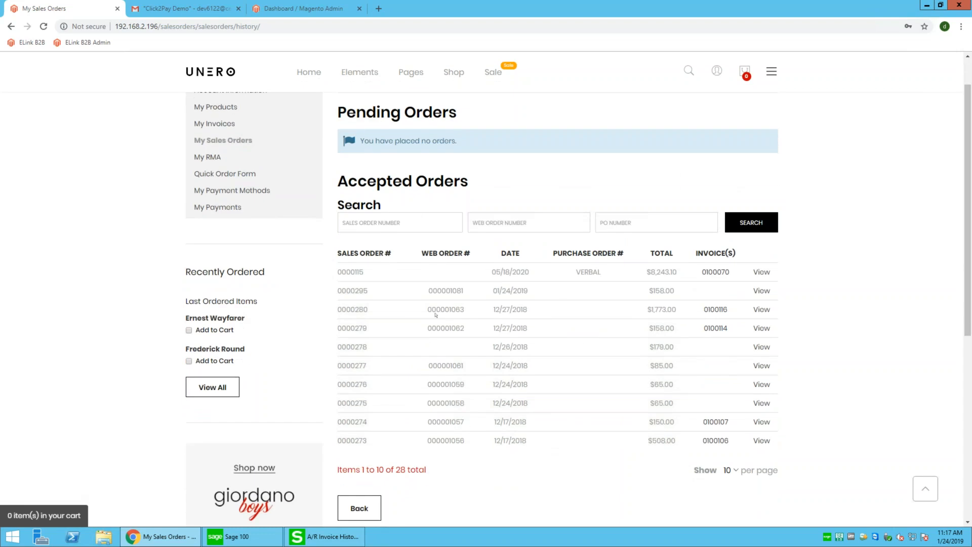
{"action": "scroll", "coordinate": [399, 268], "scroll_direction": "up", "scroll_amount": 1}
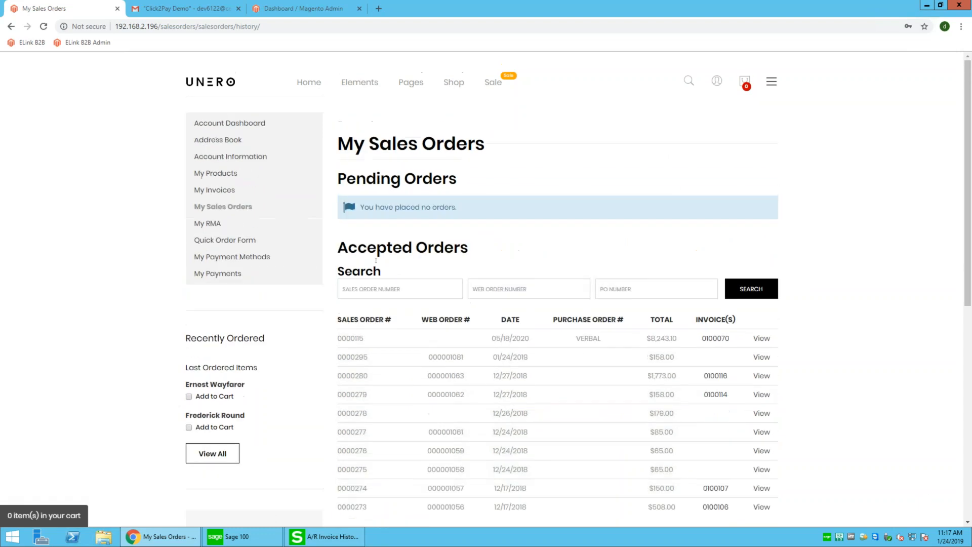
{"action": "left_click", "coordinate": [223, 274]}
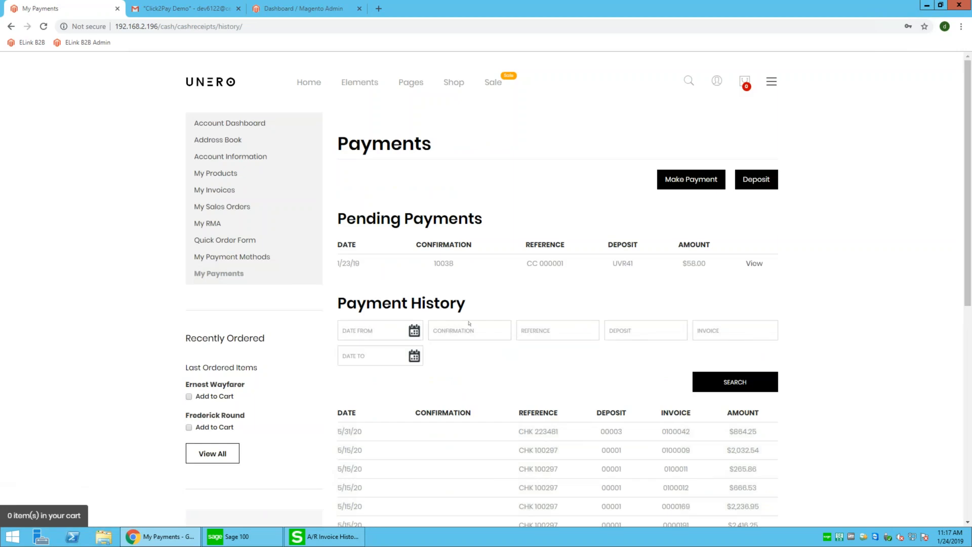
Review the pending $58.00 payment and the Payment History table, then start a new payment
{"action": "scroll", "coordinate": [469, 323], "scroll_direction": "down", "scroll_amount": 3}
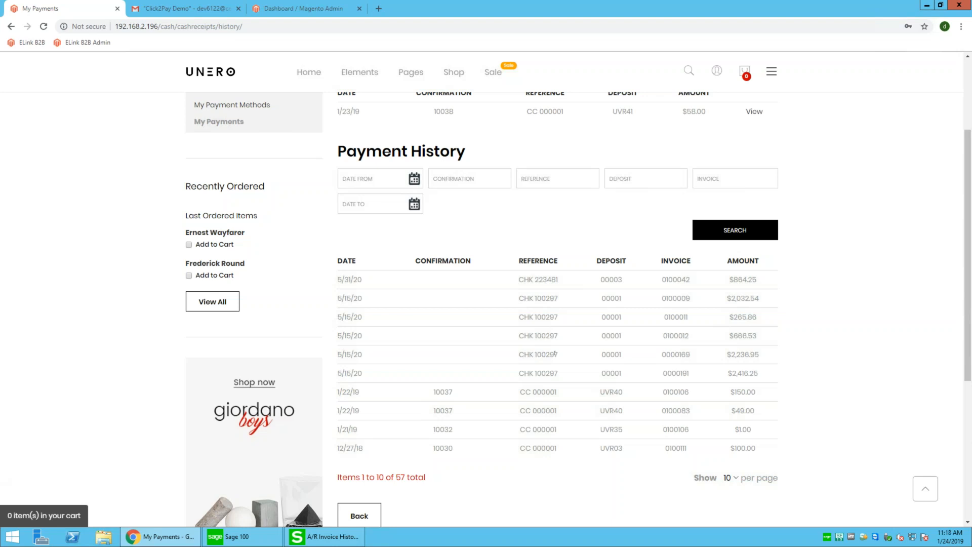
{"action": "scroll", "coordinate": [555, 353], "scroll_direction": "up", "scroll_amount": 3}
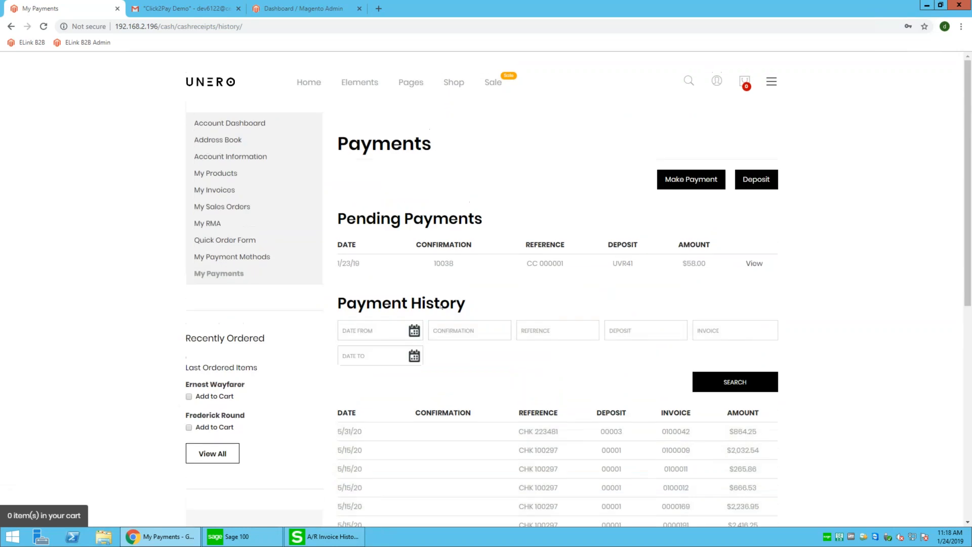
{"action": "scroll", "coordinate": [441, 306], "scroll_direction": "down", "scroll_amount": 3}
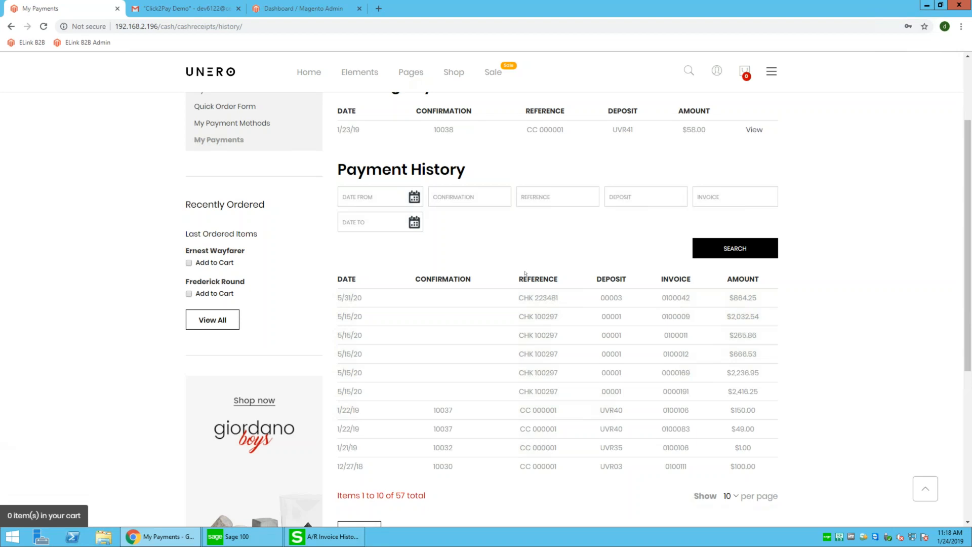
{"action": "left_click_drag", "start_coordinate": [523, 279], "coordinate": [553, 372]}
{"action": "left_click", "coordinate": [553, 373]}
{"action": "scroll", "coordinate": [425, 337], "scroll_direction": "down", "scroll_amount": 1}
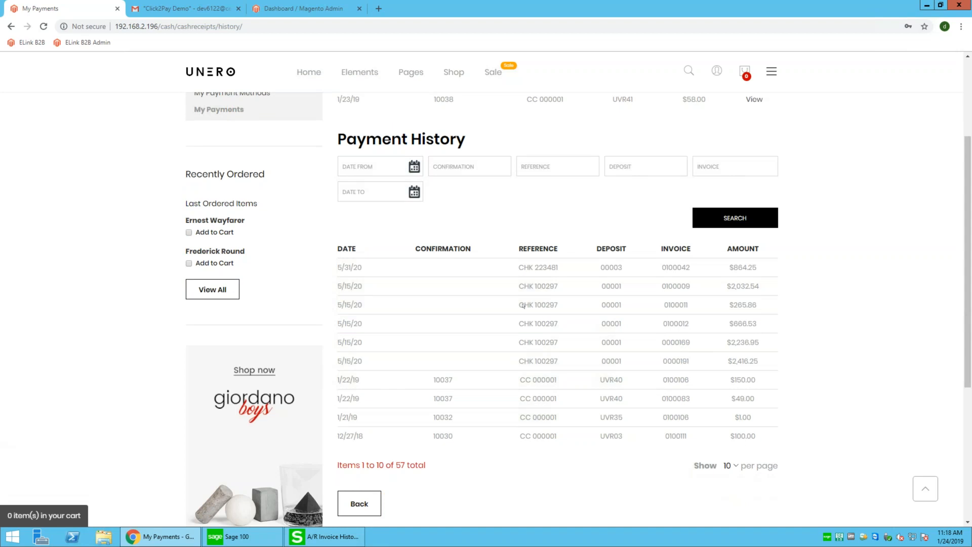
{"action": "scroll", "coordinate": [523, 306], "scroll_direction": "down", "scroll_amount": 2}
{"action": "scroll", "coordinate": [595, 308], "scroll_direction": "up", "scroll_amount": 5}
{"action": "left_click", "coordinate": [691, 180]}
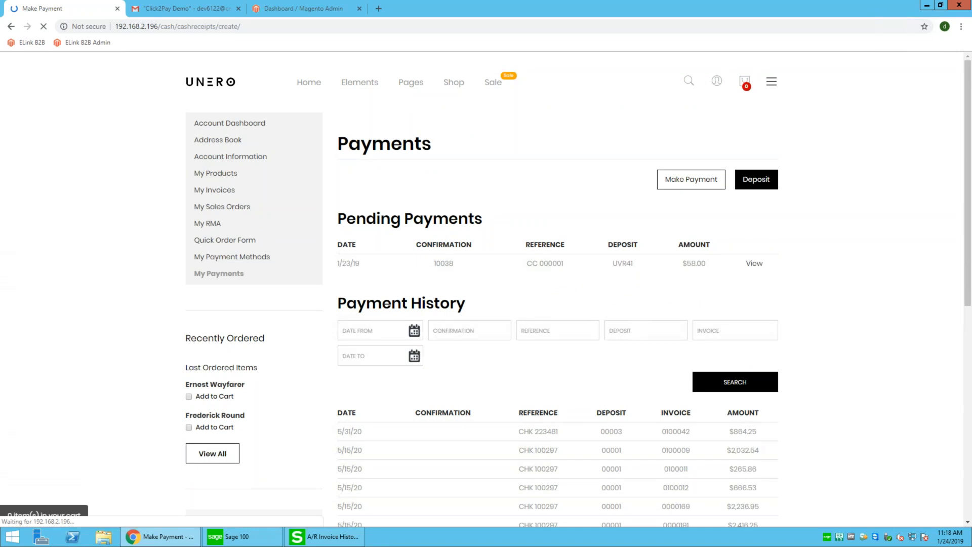
Keep the saved Visa card as the payment method and enter its CVV
{"action": "left_click", "coordinate": [411, 267]}
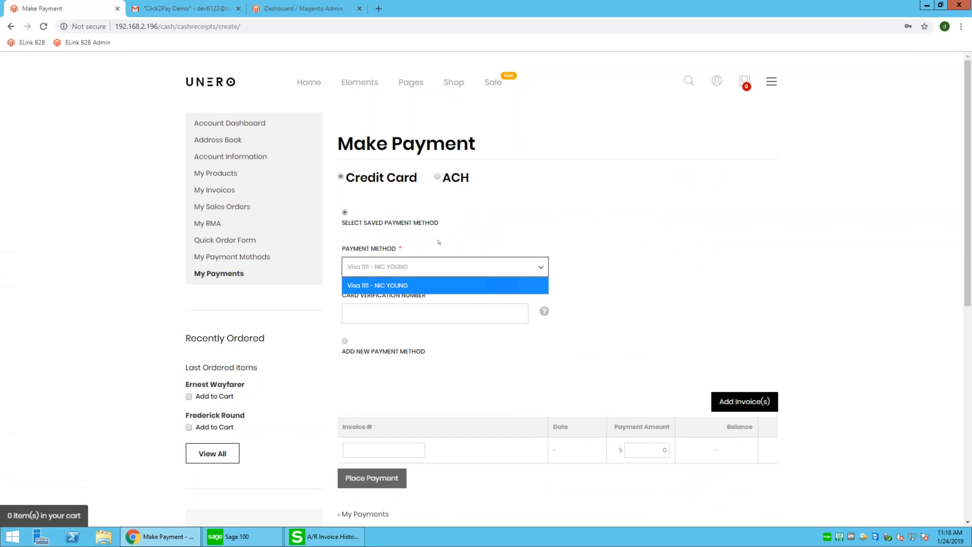
{"action": "left_click", "coordinate": [439, 242]}
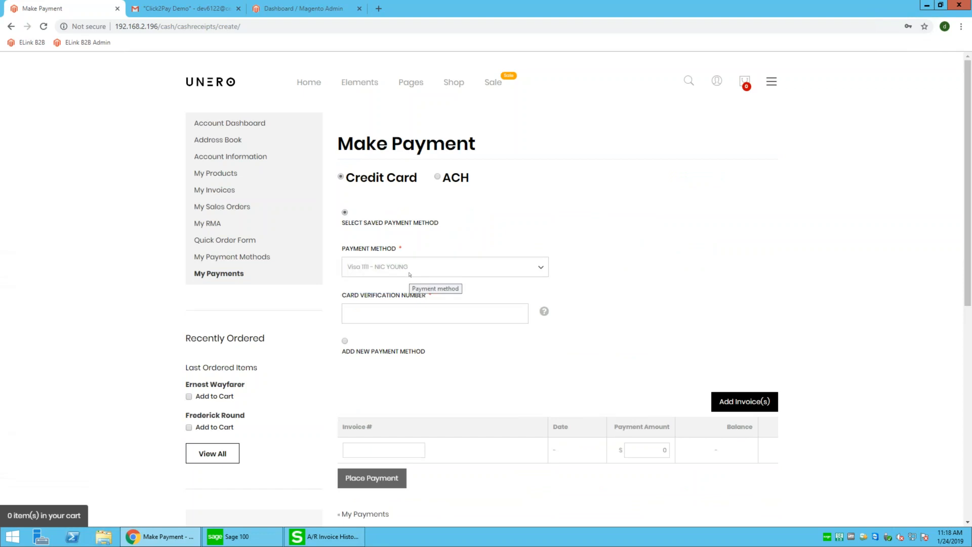
{"action": "left_click", "coordinate": [437, 178]}
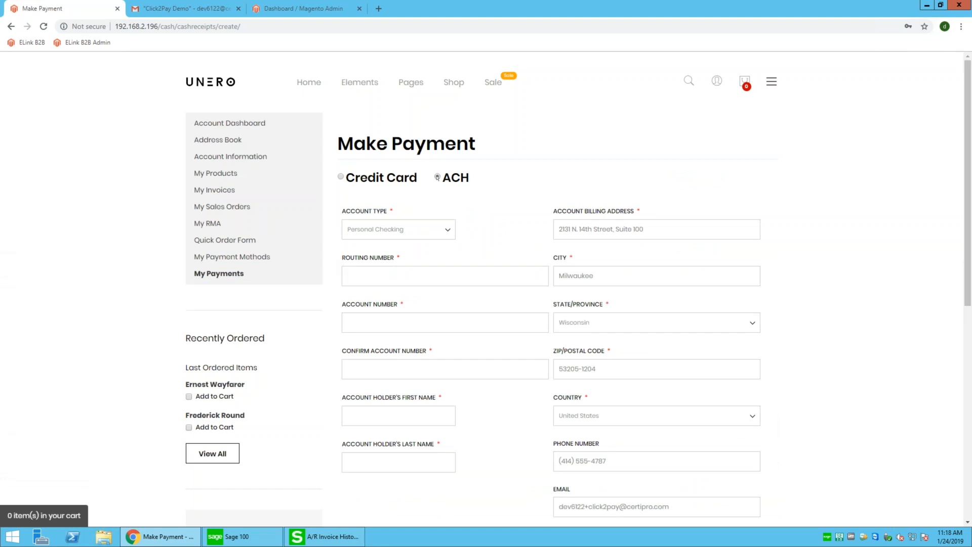
{"action": "left_click", "coordinate": [341, 177]}
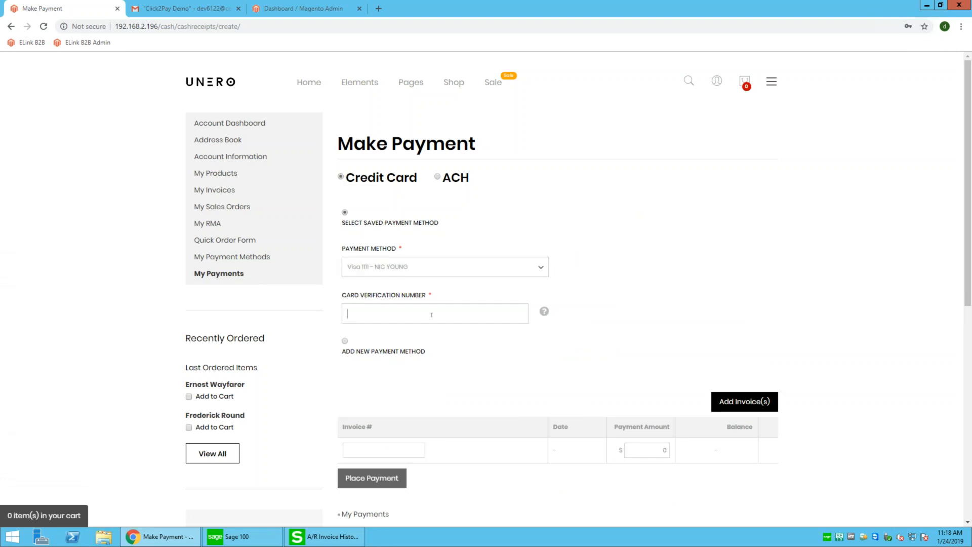
{"action": "type", "text": "123"}
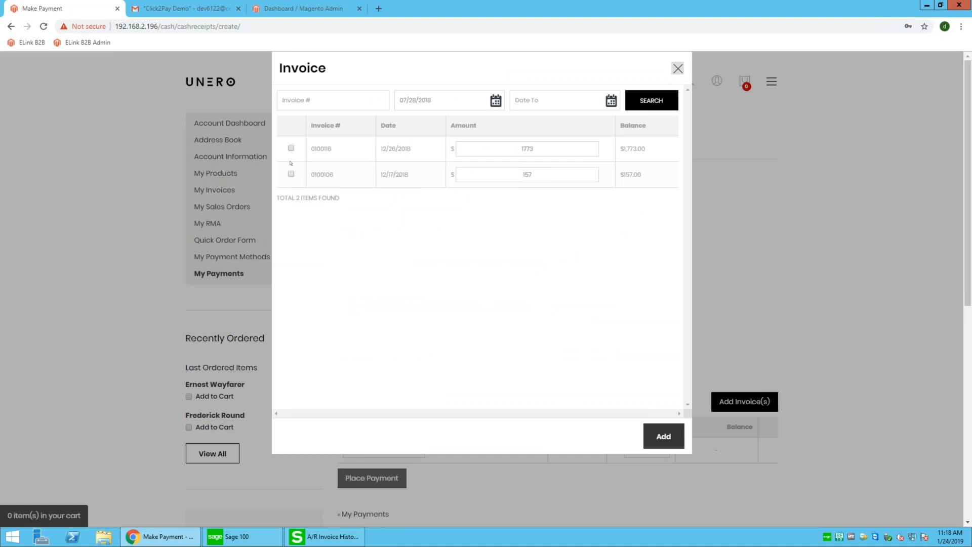
Pay 1000 toward invoice 0100116 and 157 toward 0100106, submitting $1,157.00
{"action": "left_click", "coordinate": [291, 148]}
{"action": "left_click", "coordinate": [291, 174]}
{"action": "double_click", "coordinate": [564, 149]}
{"action": "type", "text": "1000"}
{"action": "left_click", "coordinate": [657, 444]}
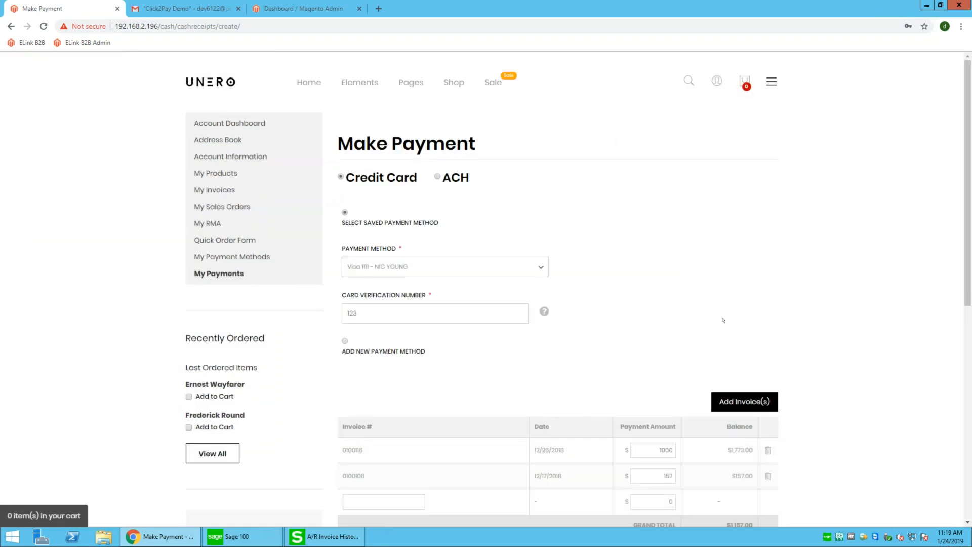
{"action": "scroll", "coordinate": [724, 320], "scroll_direction": "down", "scroll_amount": 3}
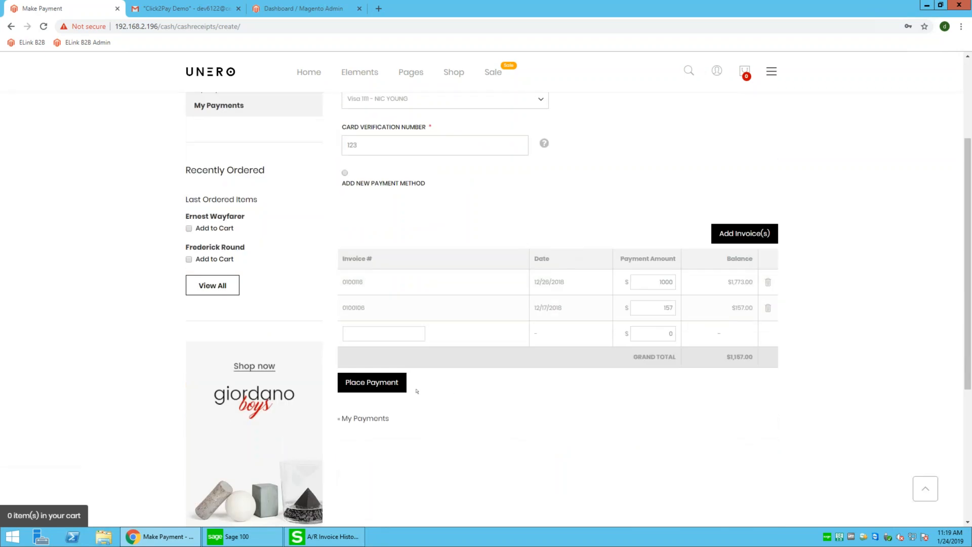
{"action": "left_click", "coordinate": [379, 387]}
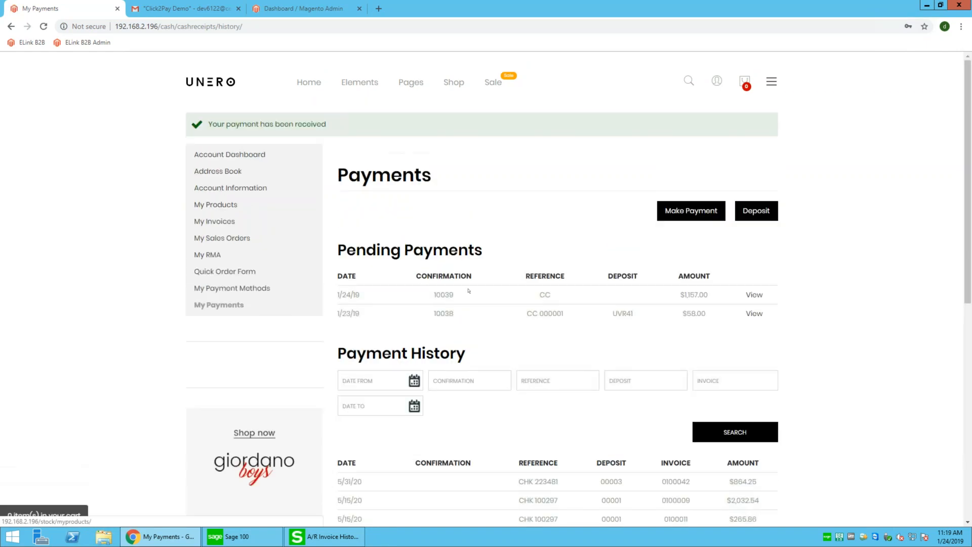
Confirm the payment-received message and new pending row 10039, then go to My Invoices
{"action": "left_click_drag", "start_coordinate": [696, 279], "coordinate": [792, 306]}
{"action": "left_click", "coordinate": [391, 228]}
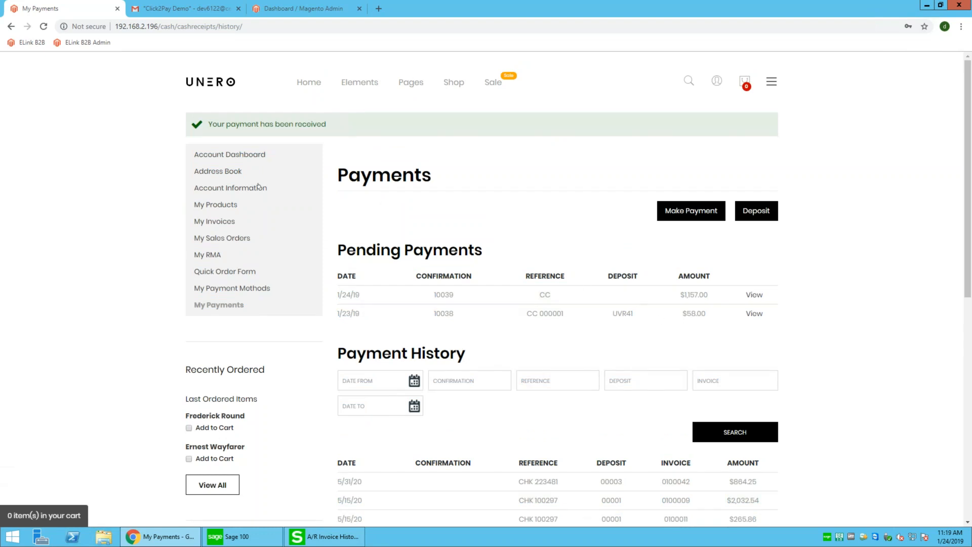
{"action": "left_click", "coordinate": [227, 222]}
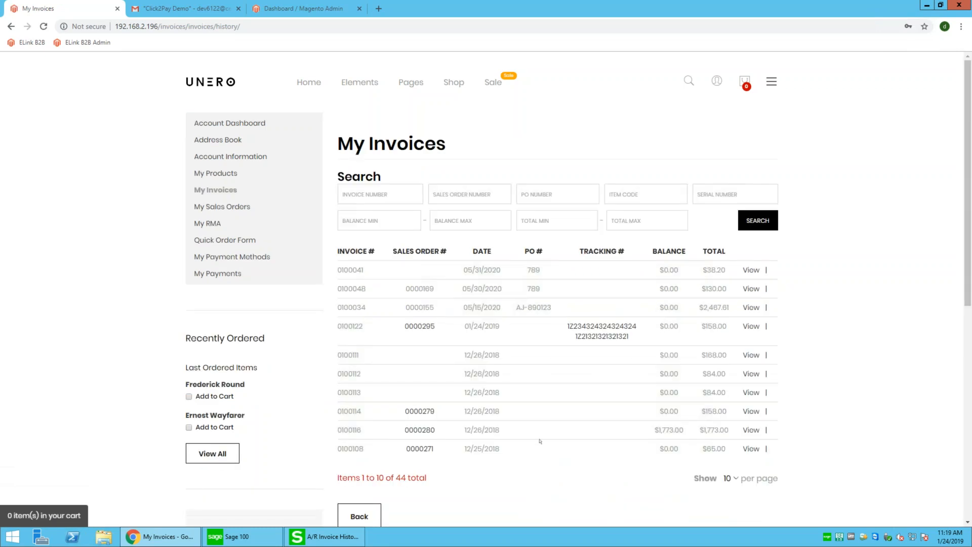
View invoice 0100122's details and follow its Order Number link to sales order 0000295
{"action": "mouse_move", "coordinate": [514, 329]}
{"action": "left_mouse_down"}
{"action": "mouse_move", "coordinate": [335, 330]}
{"action": "mouse_move", "coordinate": [502, 337]}
{"action": "left_mouse_up"}
{"action": "left_click", "coordinate": [549, 341]}
{"action": "left_click", "coordinate": [751, 327]}
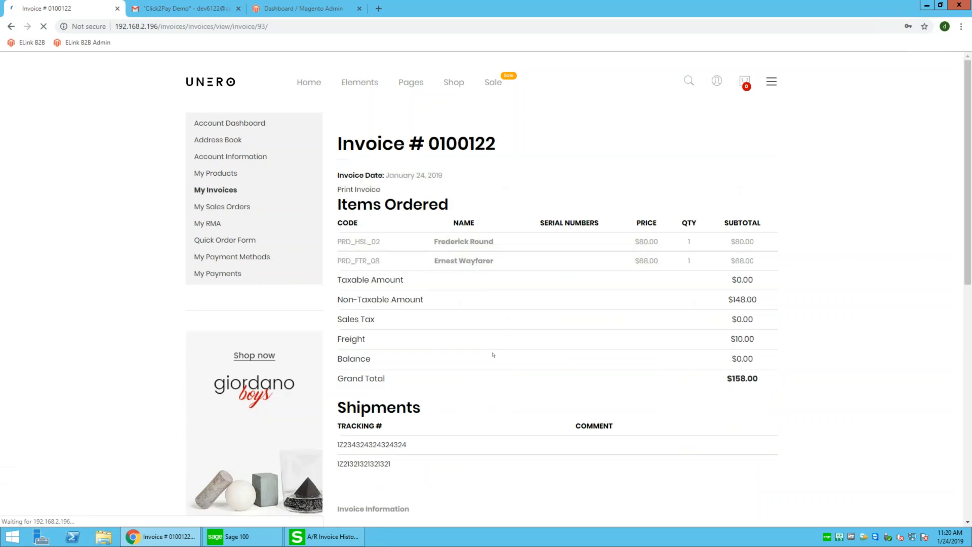
{"action": "scroll", "coordinate": [494, 355], "scroll_direction": "down", "scroll_amount": 2}
{"action": "left_click", "coordinate": [430, 457]}
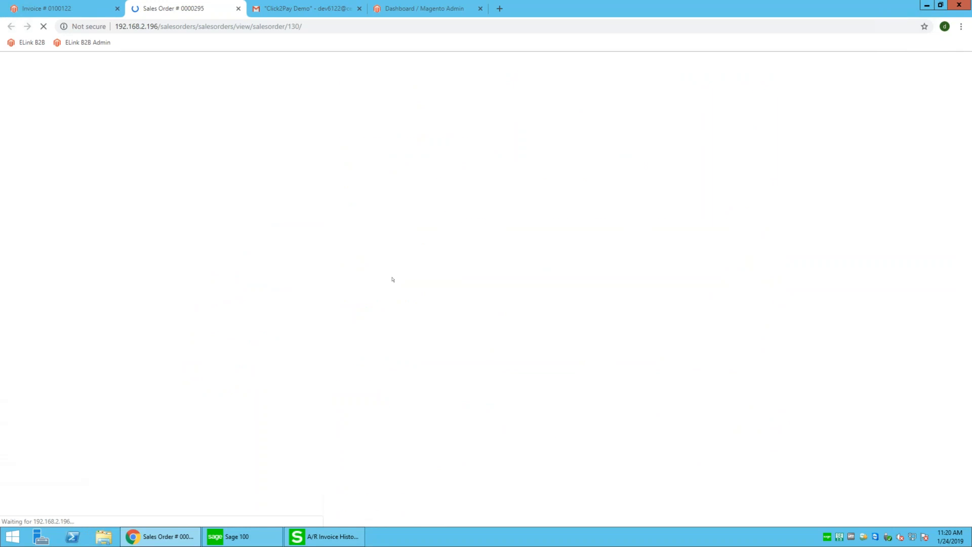
Check sales order 0000295 lists invoice 0100122 for $158.00 with two tracking numbers
{"action": "scroll", "coordinate": [388, 258], "scroll_direction": "down", "scroll_amount": 2}
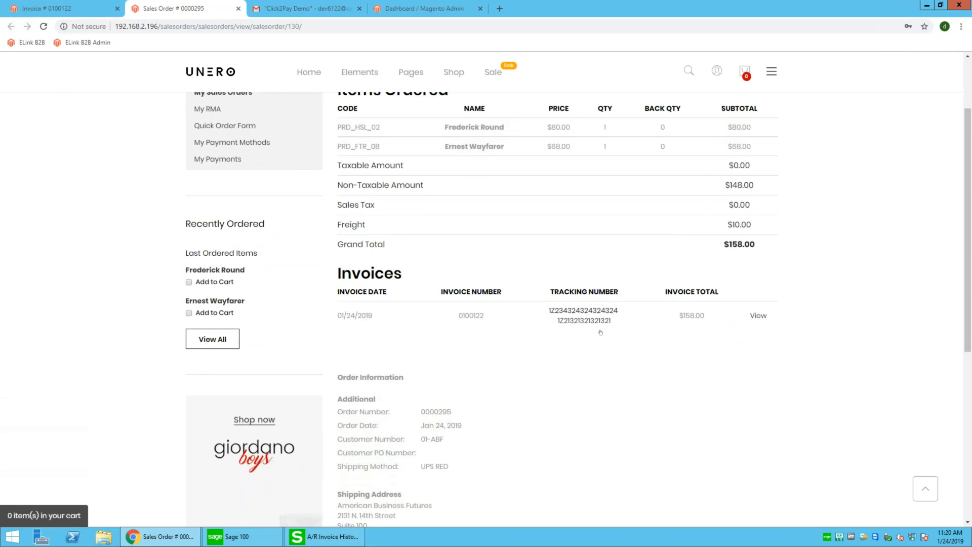
{"action": "scroll", "coordinate": [595, 338], "scroll_direction": "up", "scroll_amount": 1}
{"action": "scroll", "coordinate": [595, 338], "scroll_direction": "up", "scroll_amount": 2}
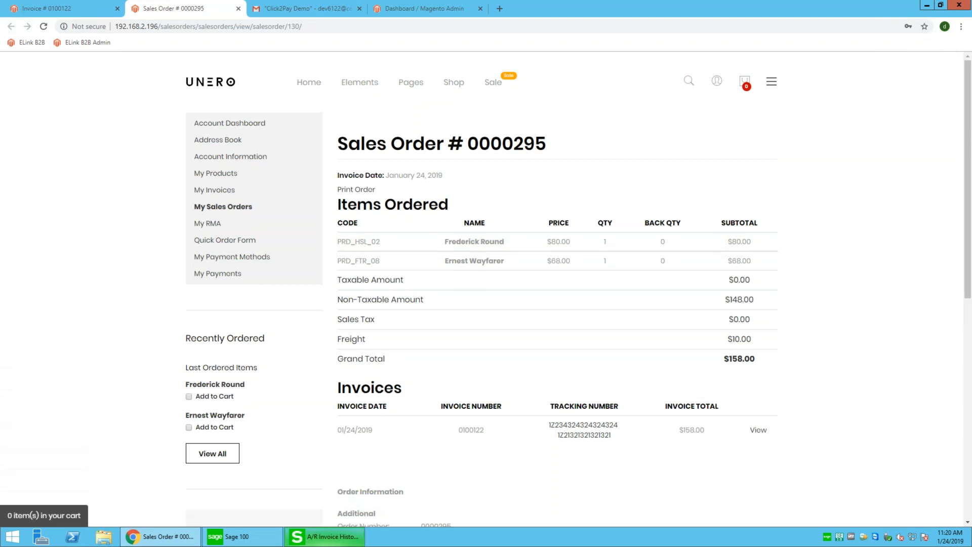
Copy invoice 0100116's online payment URL from A/R Invoice History Inquiry to the clipboard
{"action": "left_click", "coordinate": [319, 538]}
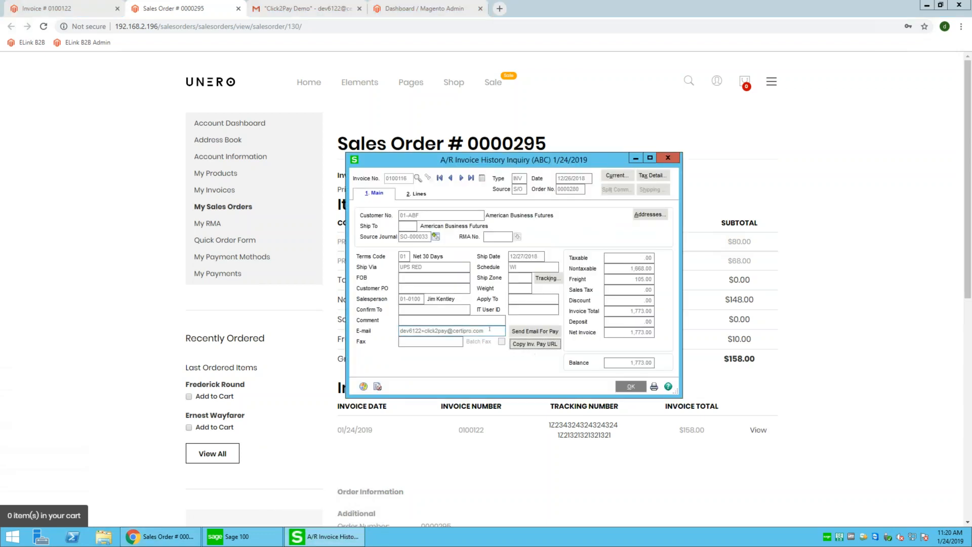
{"action": "left_click_drag", "start_coordinate": [490, 329], "coordinate": [397, 329]}
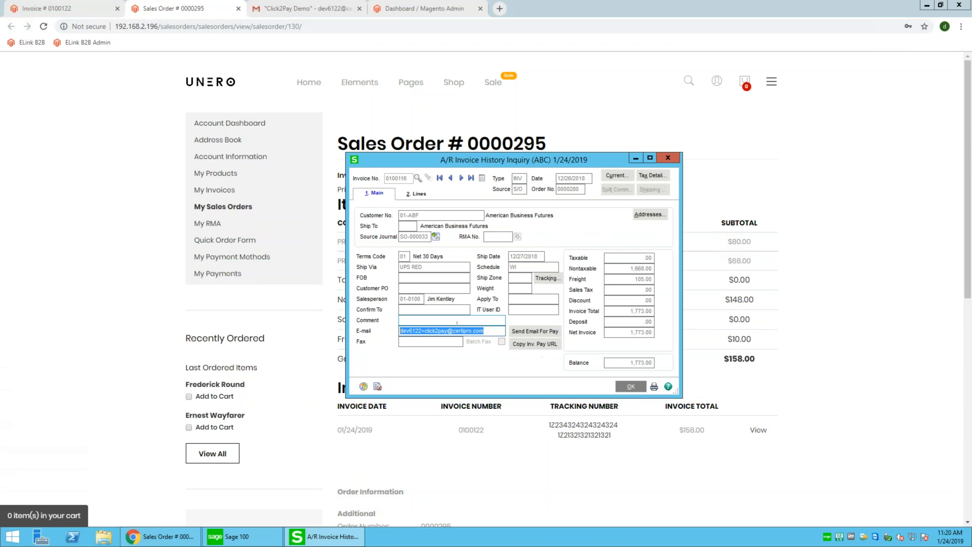
{"action": "left_click", "coordinate": [529, 346]}
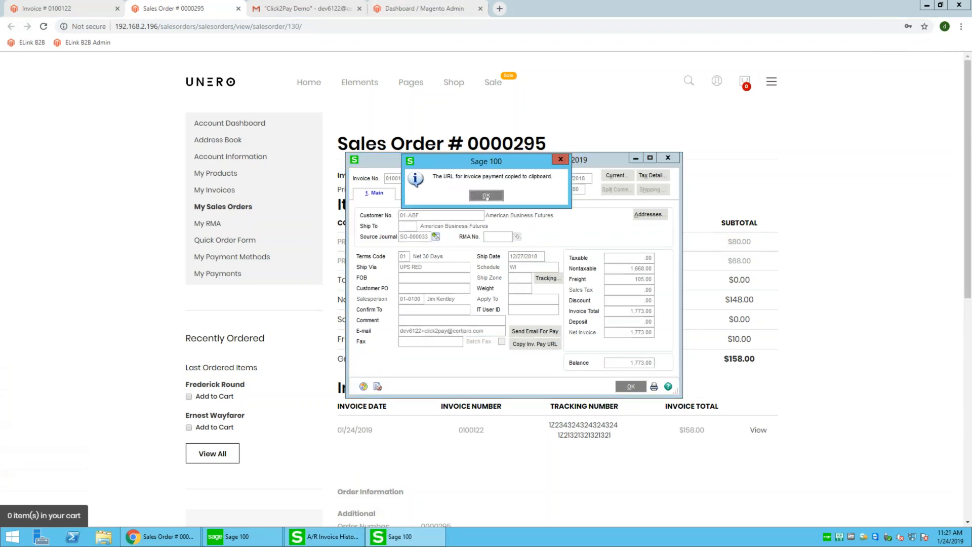
{"action": "left_click", "coordinate": [487, 196]}
{"action": "left_click", "coordinate": [501, 19]}
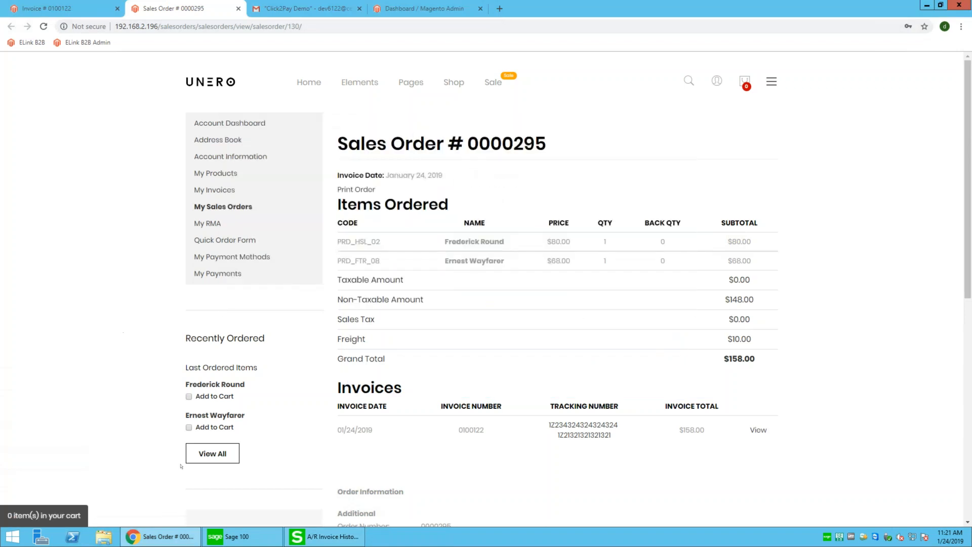
{"action": "left_click", "coordinate": [172, 536]}
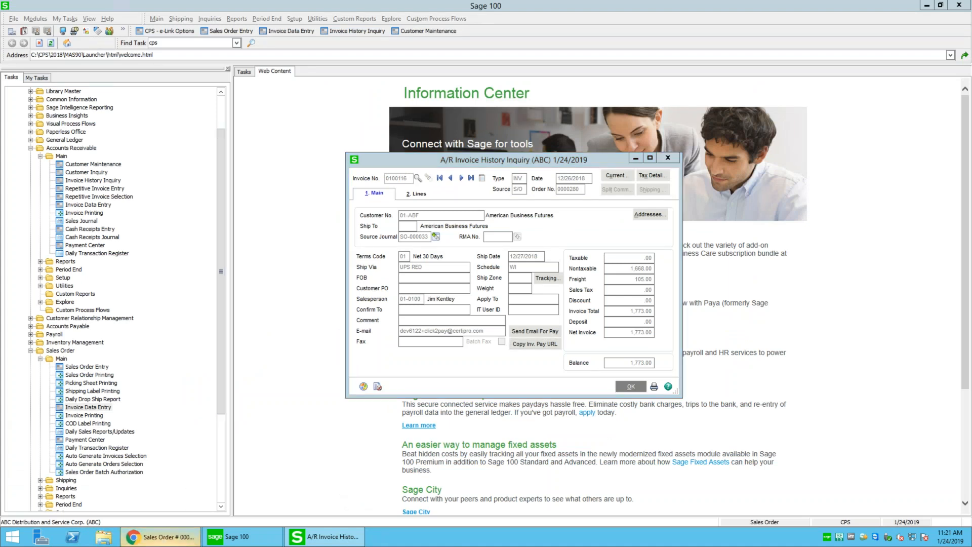
{"action": "left_click", "coordinate": [157, 536]}
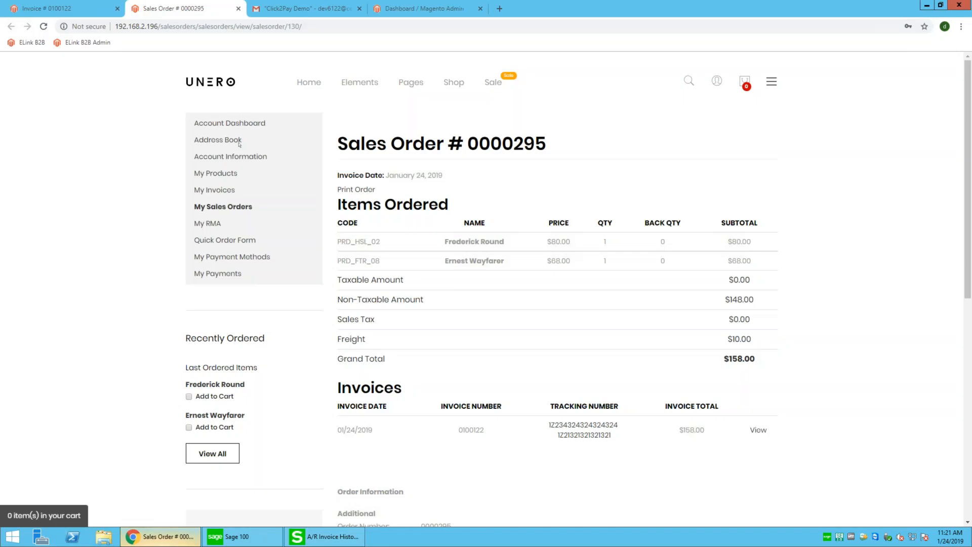
Open the 'Your invoice is ready for payment' e-mail and follow its Review and Pay link
{"action": "left_click", "coordinate": [290, 9]}
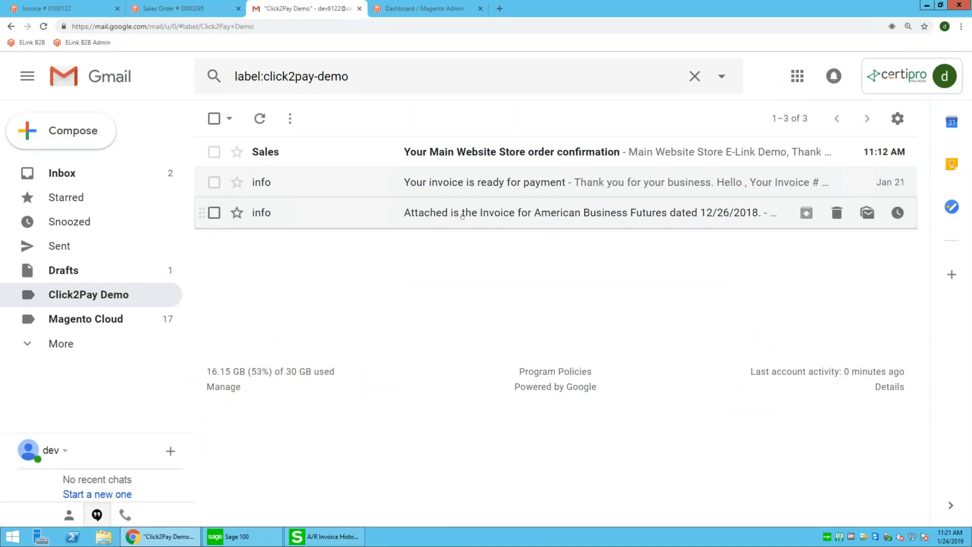
{"action": "left_click", "coordinate": [478, 191]}
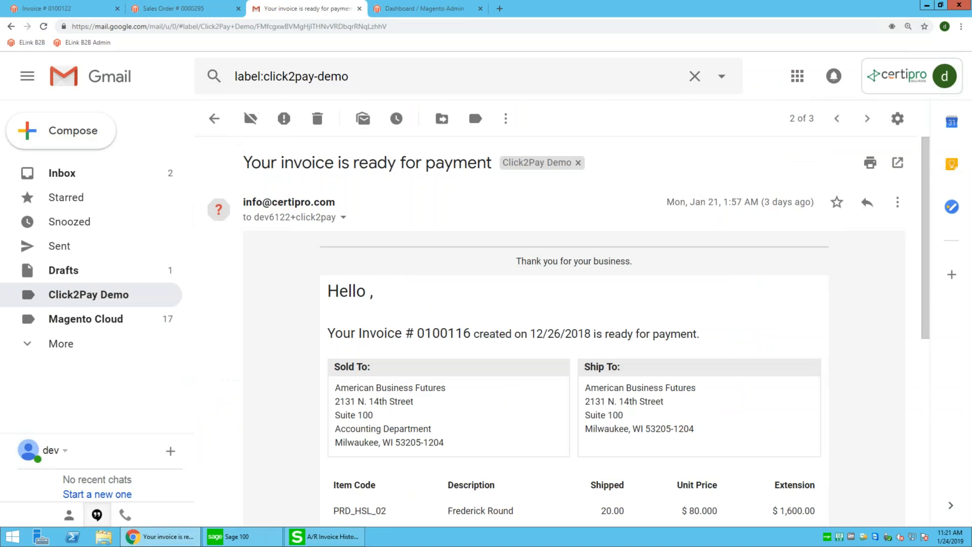
{"action": "scroll", "coordinate": [574, 329], "scroll_direction": "down", "scroll_amount": 3}
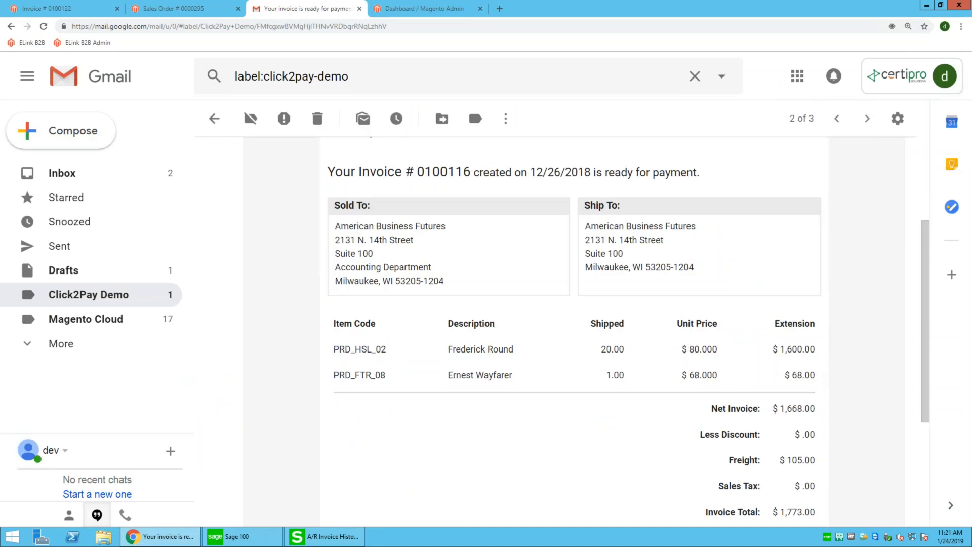
{"action": "scroll", "coordinate": [594, 271], "scroll_direction": "down", "scroll_amount": 2}
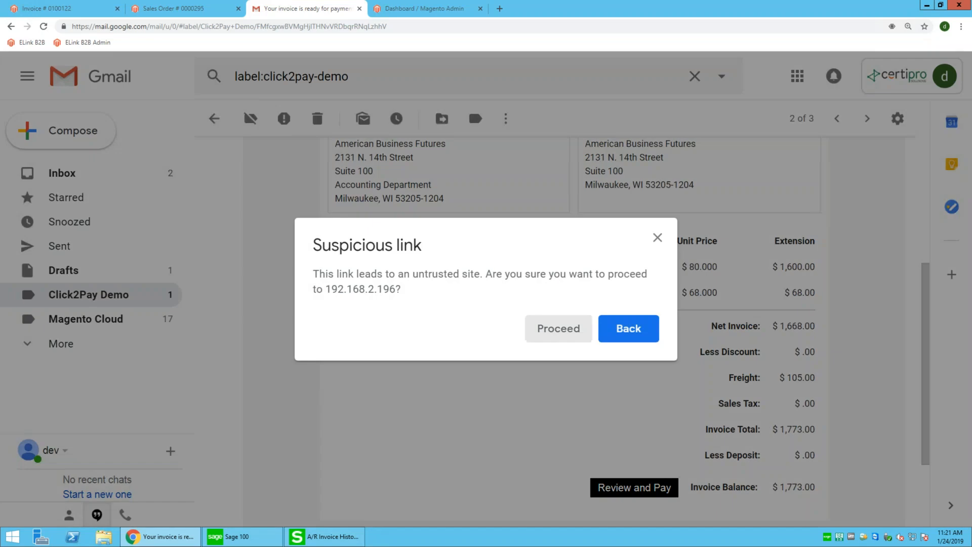
{"action": "left_click", "coordinate": [554, 328]}
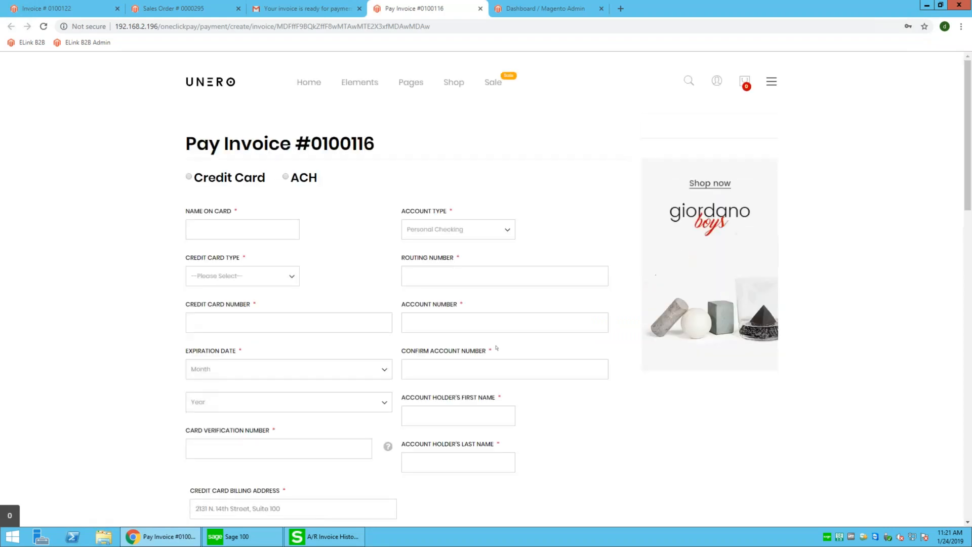
Choose ACH as invoice 0100116's payment method, then return to the invoice 0100122 tab
{"action": "scroll", "coordinate": [369, 252], "scroll_direction": "down", "scroll_amount": 2}
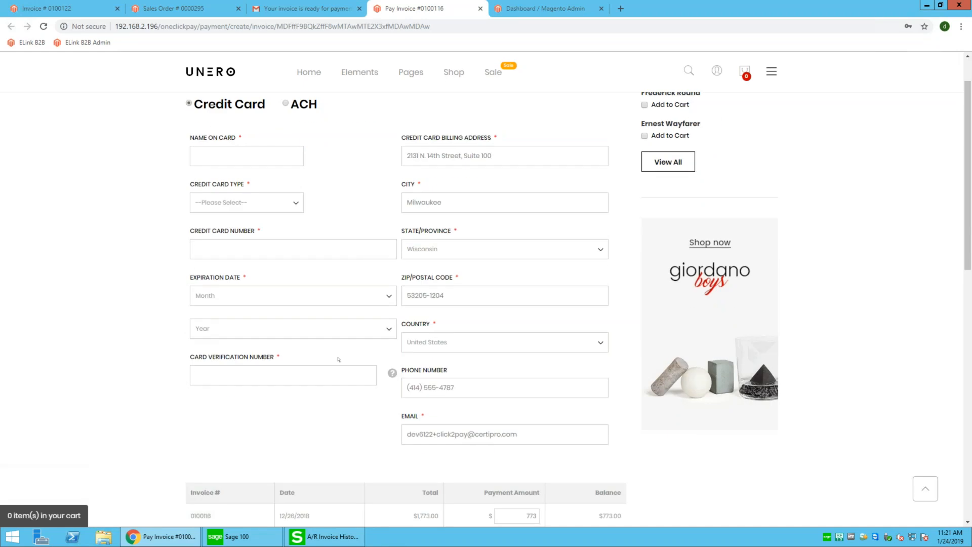
{"action": "scroll", "coordinate": [339, 360], "scroll_direction": "down", "scroll_amount": 3}
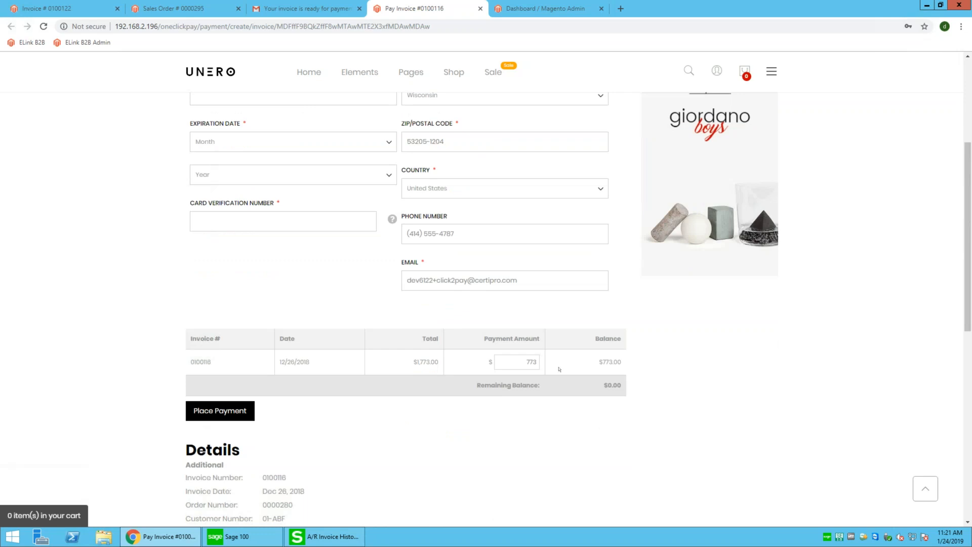
{"action": "scroll", "coordinate": [537, 335], "scroll_direction": "up", "scroll_amount": 1}
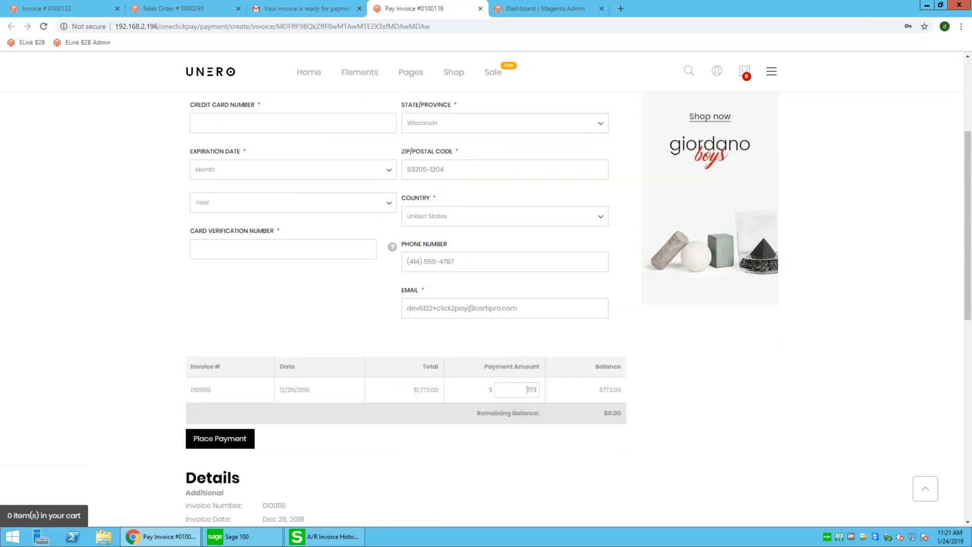
{"action": "scroll", "coordinate": [527, 389], "scroll_direction": "up", "scroll_amount": 4}
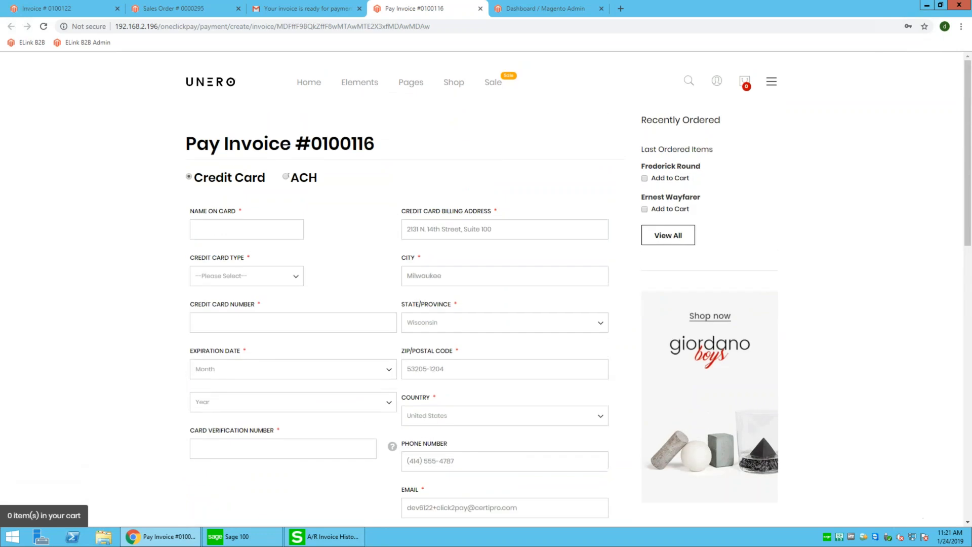
{"action": "left_click", "coordinate": [285, 176]}
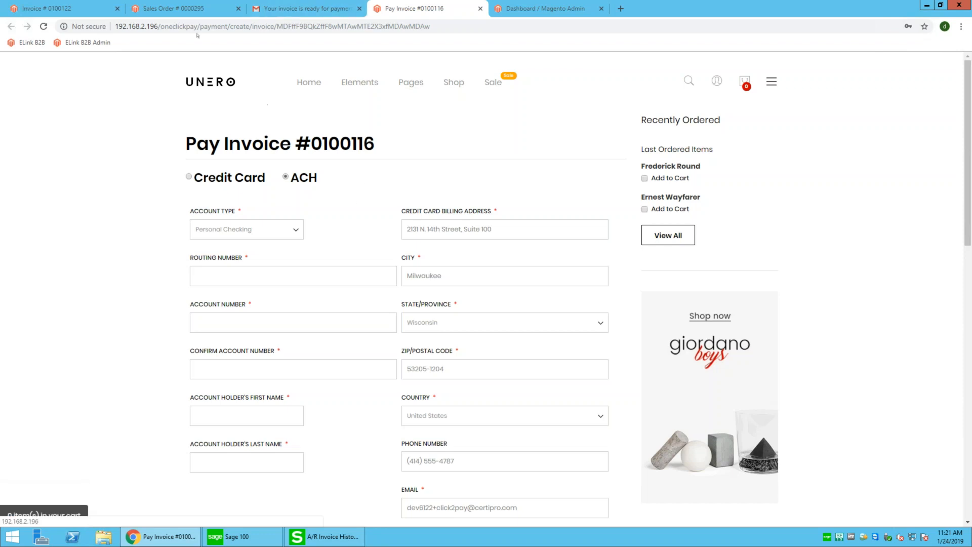
{"action": "left_click", "coordinate": [88, 9]}
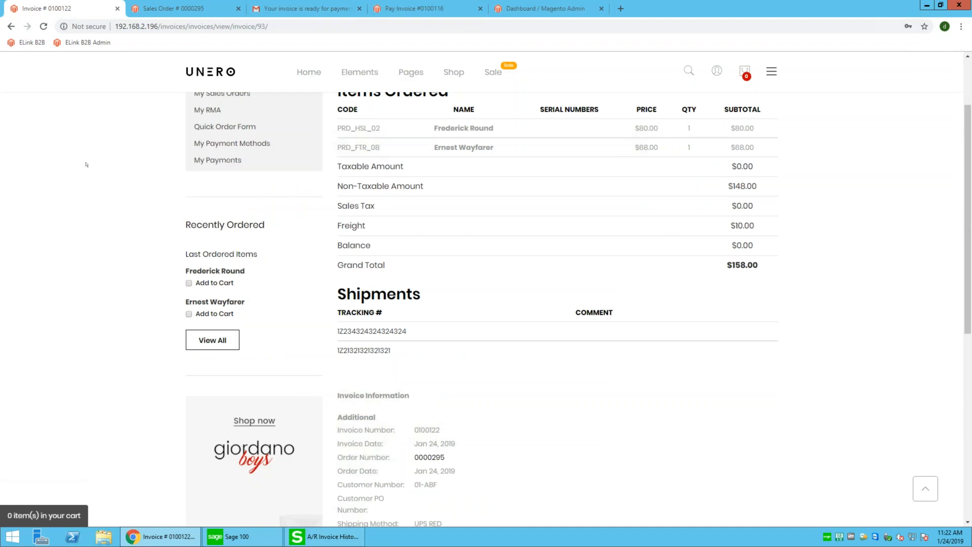
{"action": "scroll", "coordinate": [86, 164], "scroll_direction": "up", "scroll_amount": 3}
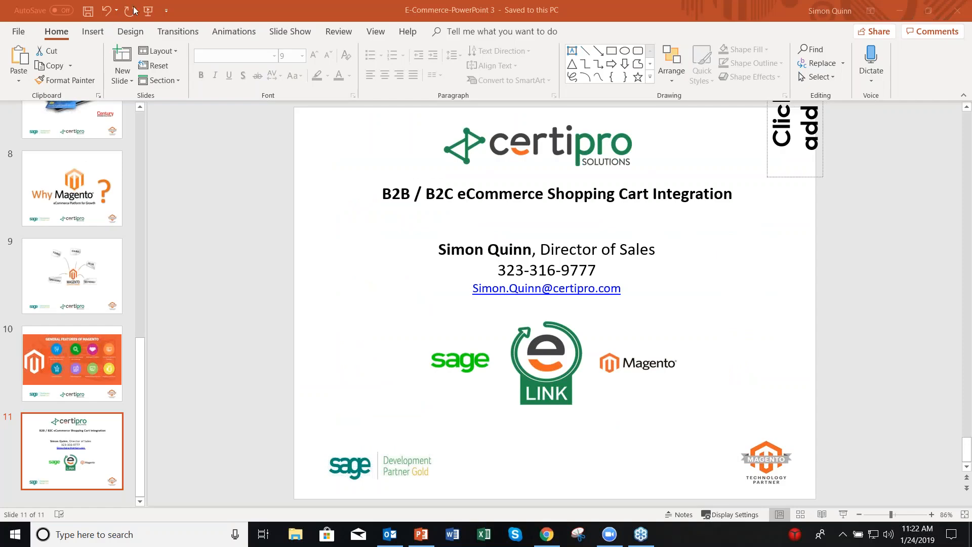
Run the slide show full-screen from the CertiPro title slide
{"action": "left_click", "coordinate": [148, 10]}
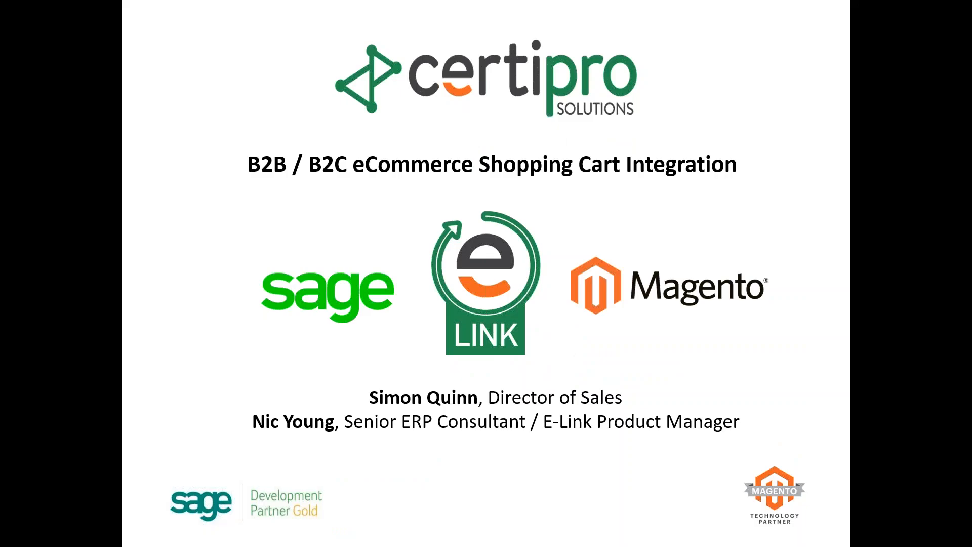
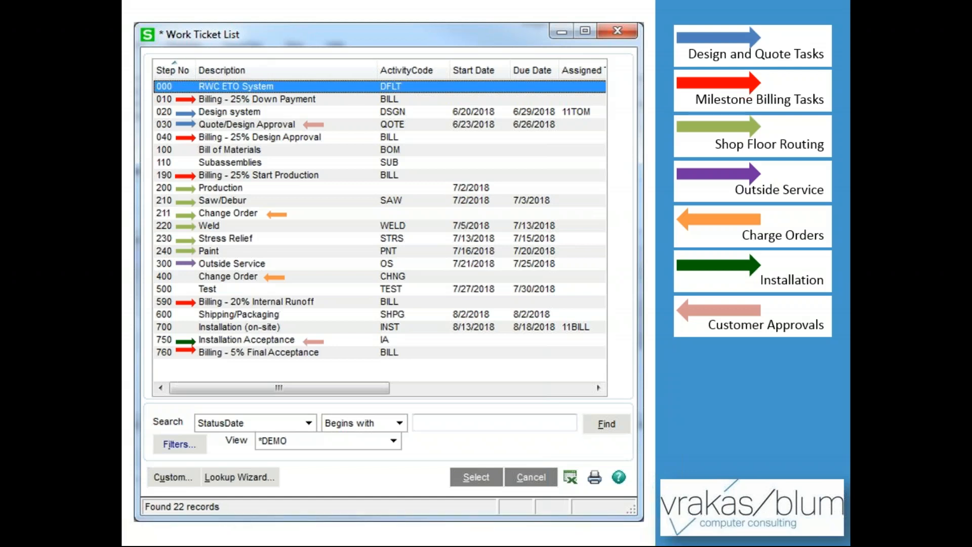
Advance the presentation from the Work Ticket List slide to the DEMO slide
{"action": "key", "text": "Right"}
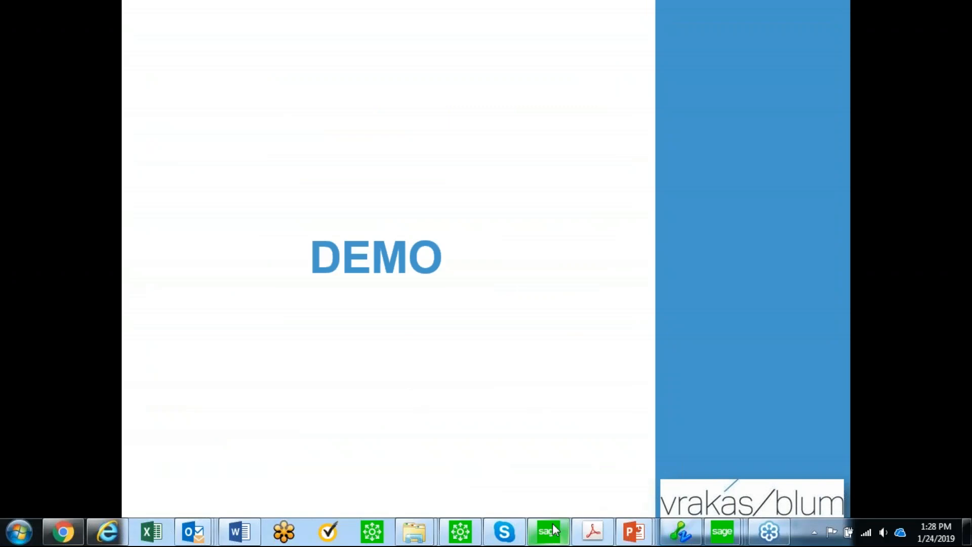
{"action": "left_click", "coordinate": [552, 526]}
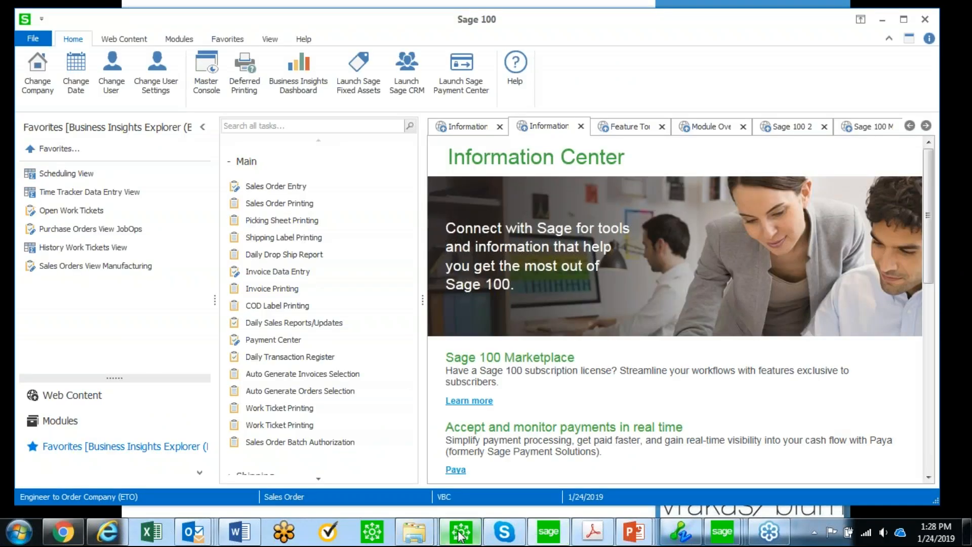
Open work ticket DEMO-001 from the ETO system line of sales order DEMO
{"action": "left_click", "coordinate": [461, 531]}
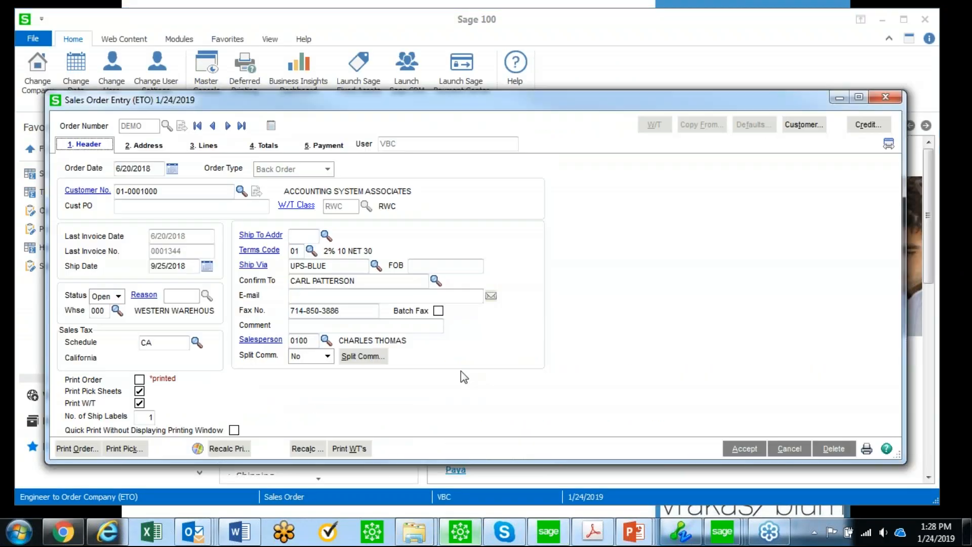
{"action": "left_click", "coordinate": [225, 146]}
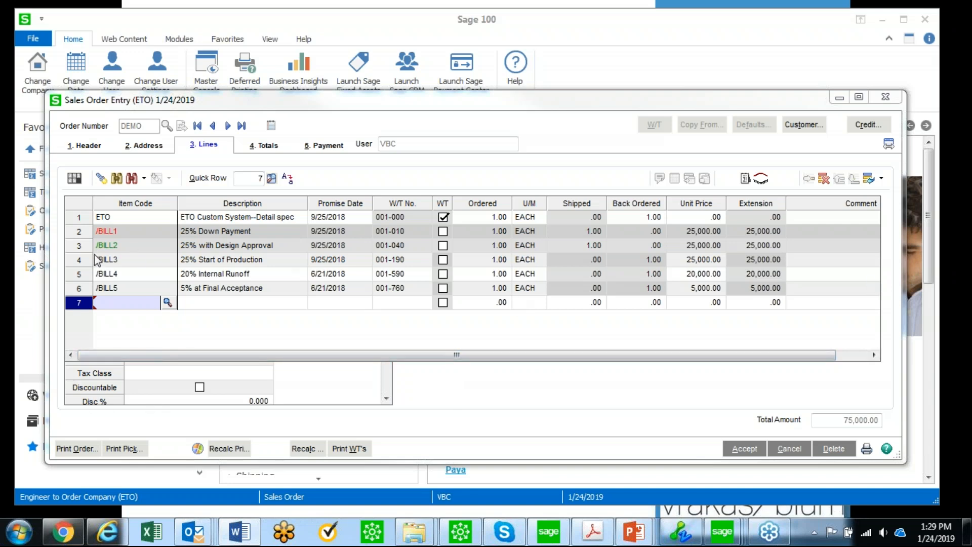
{"action": "left_click", "coordinate": [120, 216]}
{"action": "left_click", "coordinate": [777, 180]}
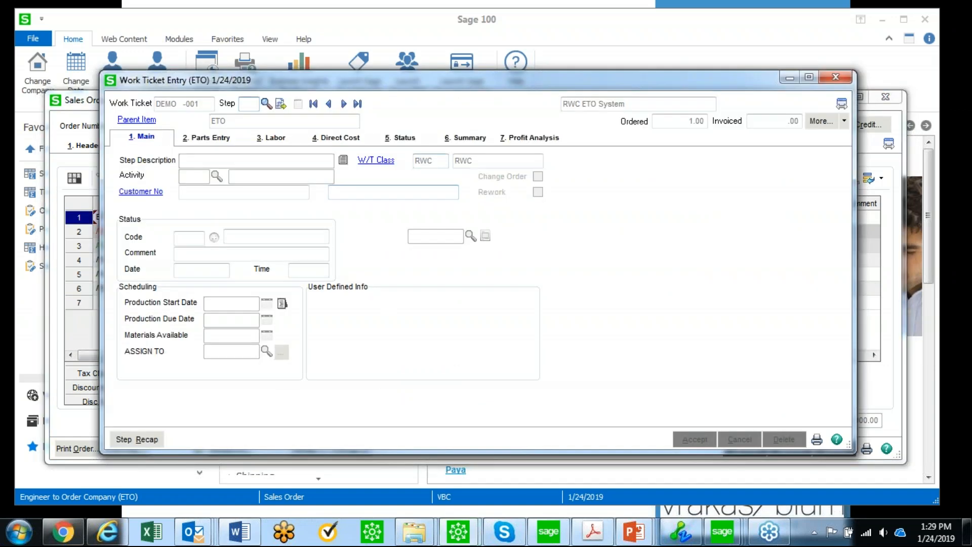
{"action": "left_click", "coordinate": [845, 122]}
{"action": "left_click", "coordinate": [844, 122]}
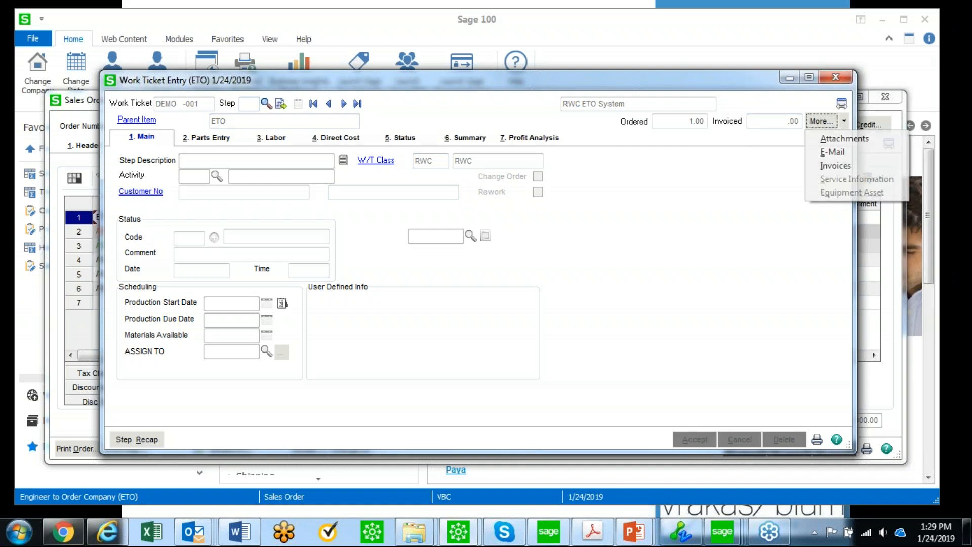
{"action": "left_click", "coordinate": [836, 166]}
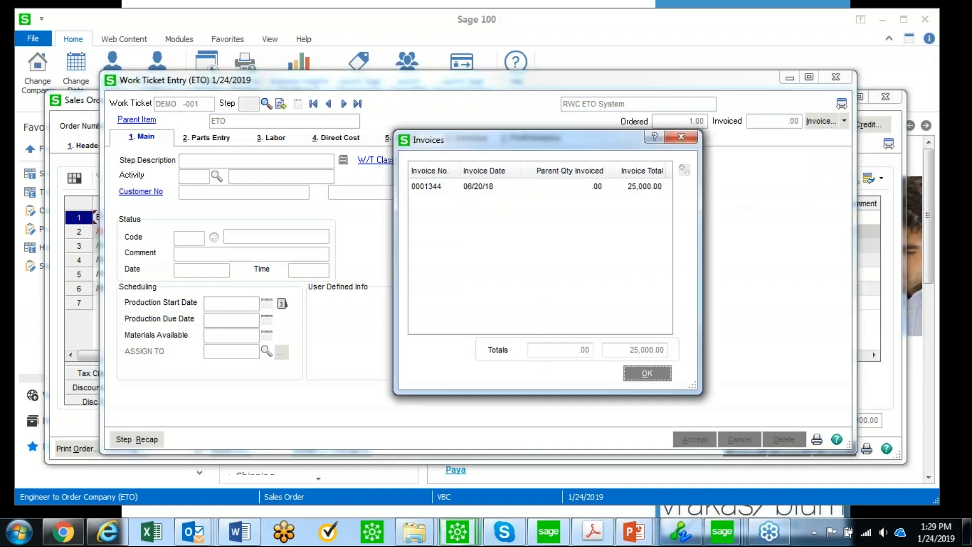
{"action": "left_click", "coordinate": [497, 188]}
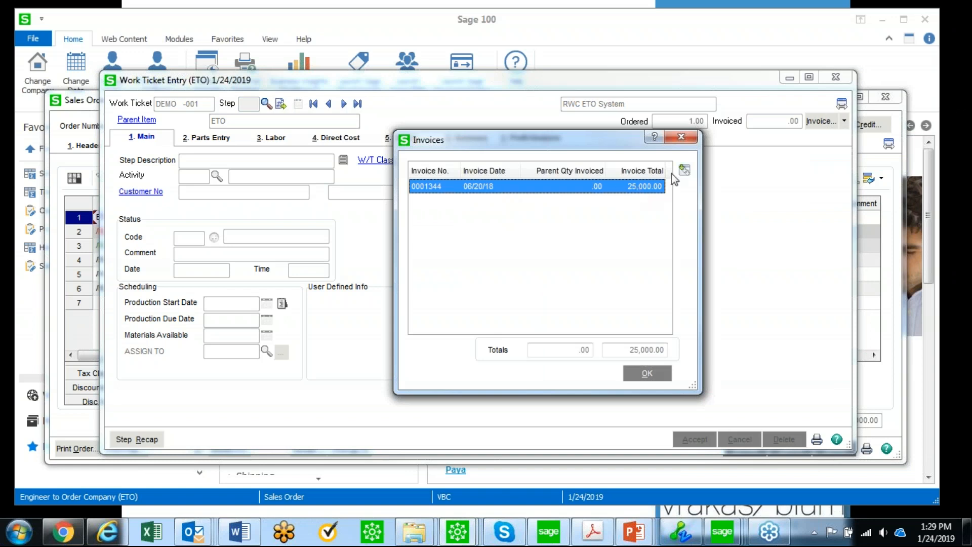
{"action": "left_click", "coordinate": [687, 171]}
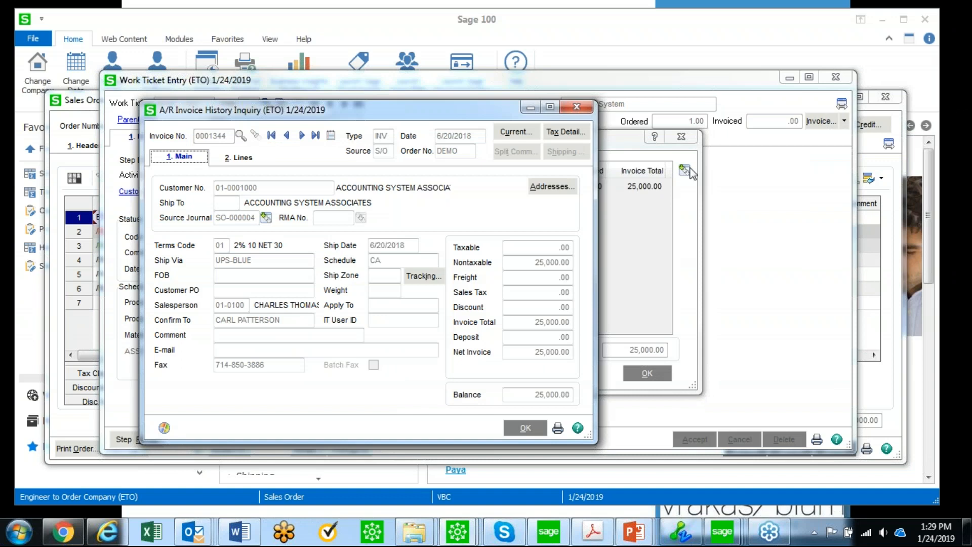
{"action": "left_click", "coordinate": [558, 429]}
{"action": "left_click", "coordinate": [585, 363]}
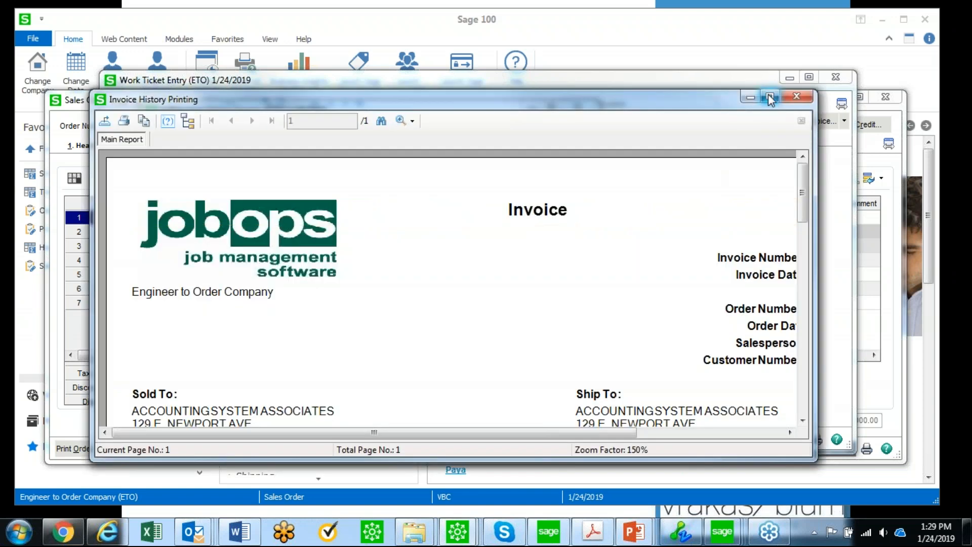
{"action": "left_click", "coordinate": [769, 97]}
{"action": "scroll", "coordinate": [954, 189], "scroll_direction": "down", "scroll_amount": 5}
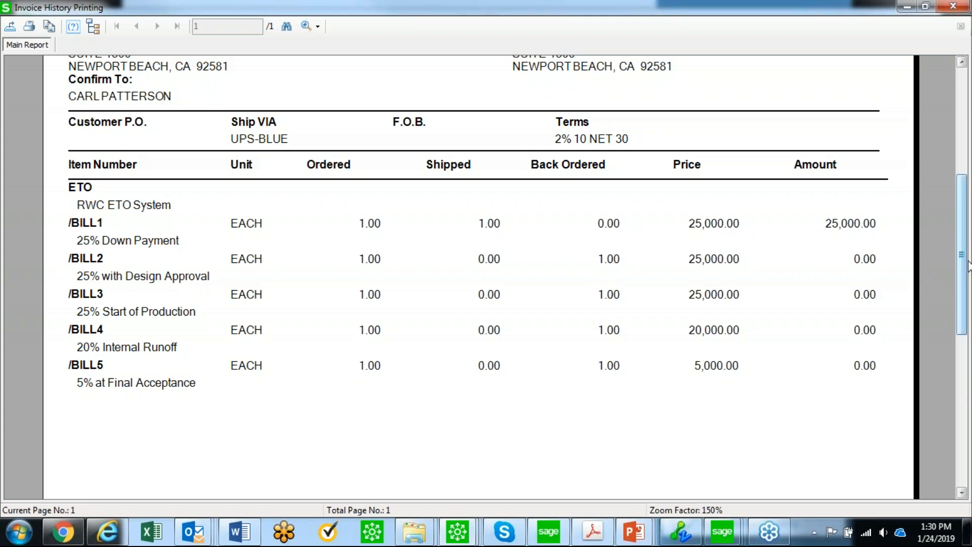
{"action": "left_click", "coordinate": [953, 7]}
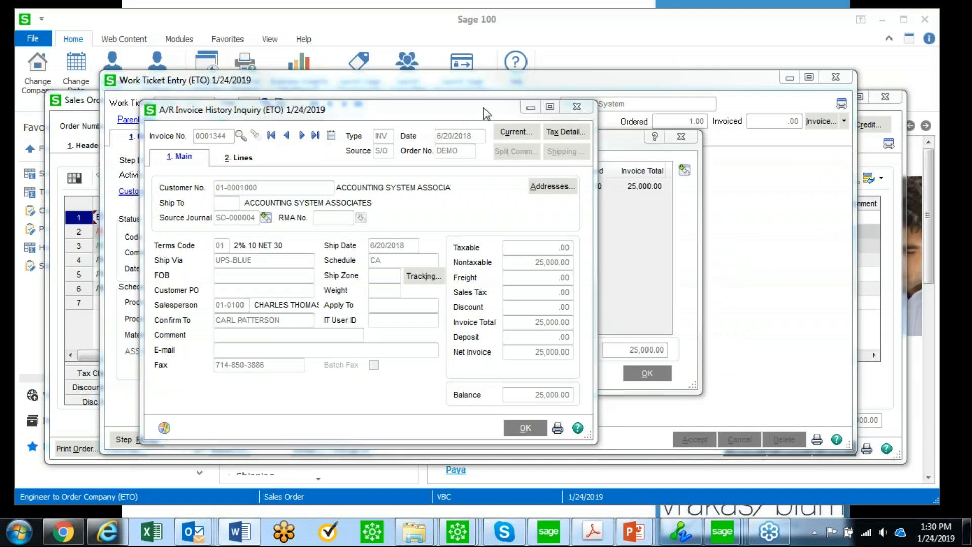
{"action": "left_click", "coordinate": [576, 107]}
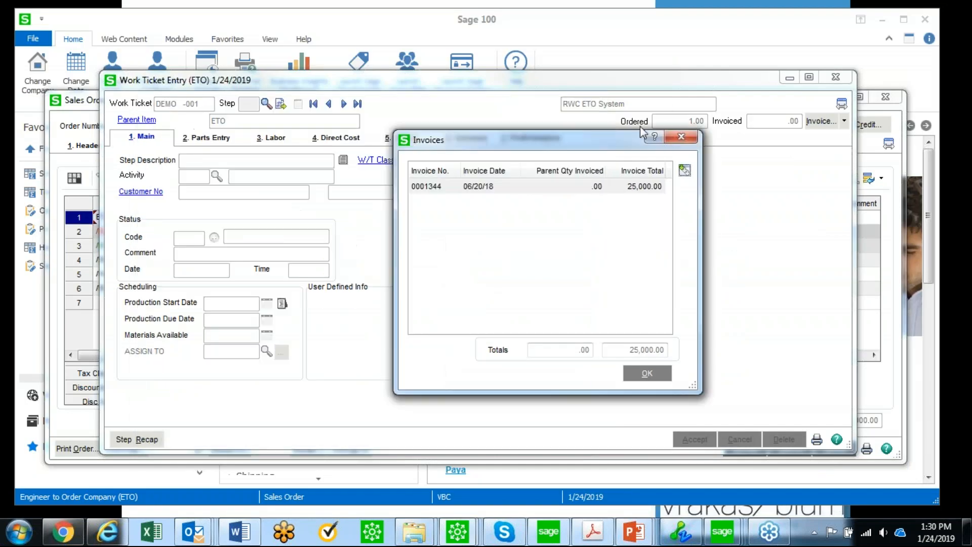
{"action": "left_click", "coordinate": [682, 137]}
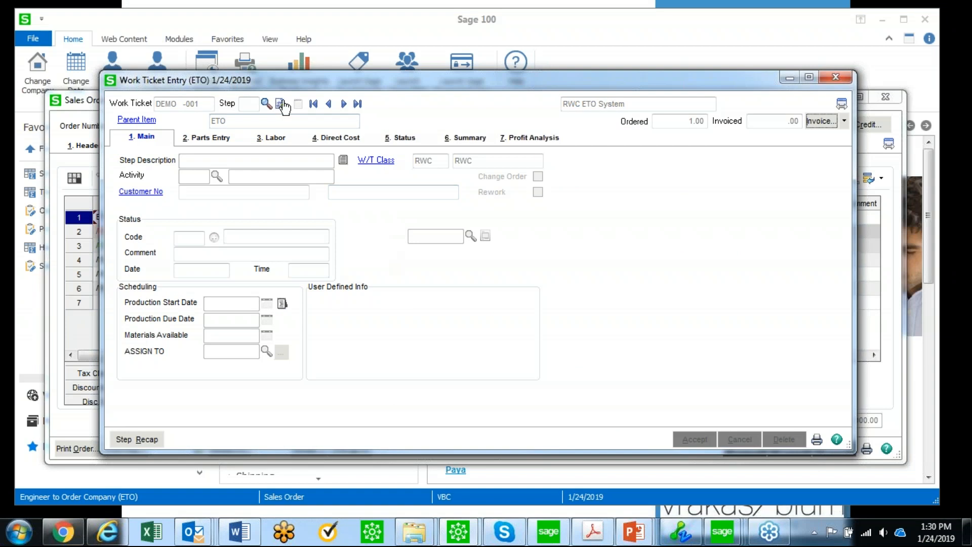
{"action": "left_click", "coordinate": [266, 104]}
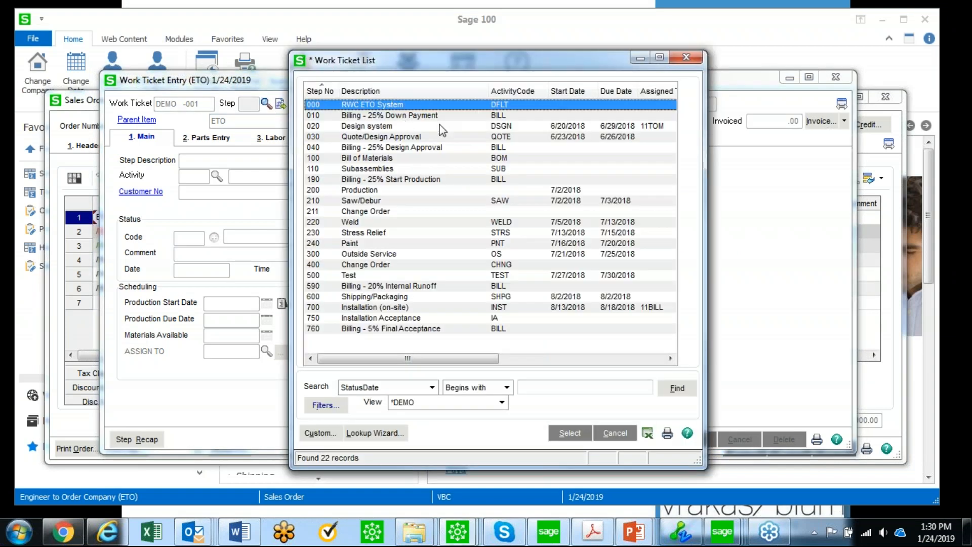
{"action": "double_click", "coordinate": [375, 129]}
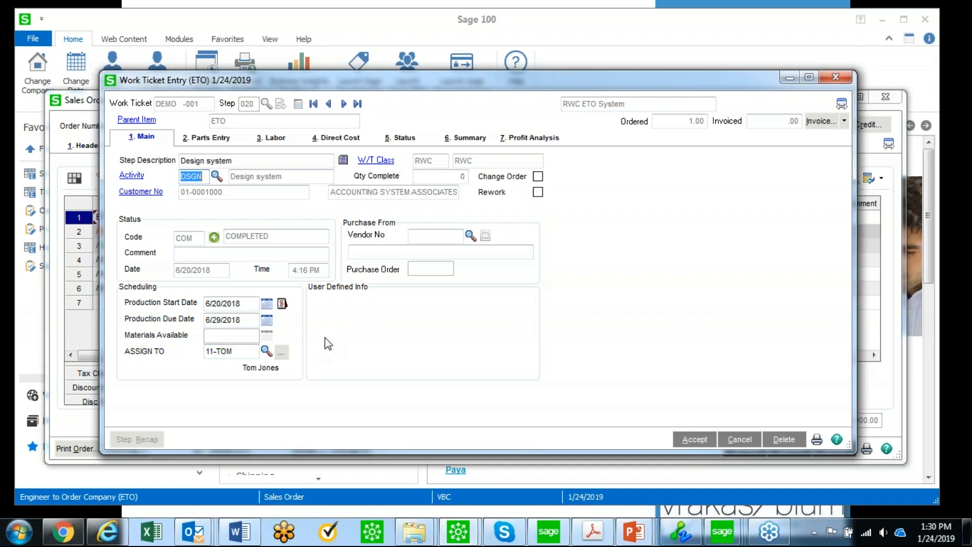
{"action": "left_click", "coordinate": [271, 136]}
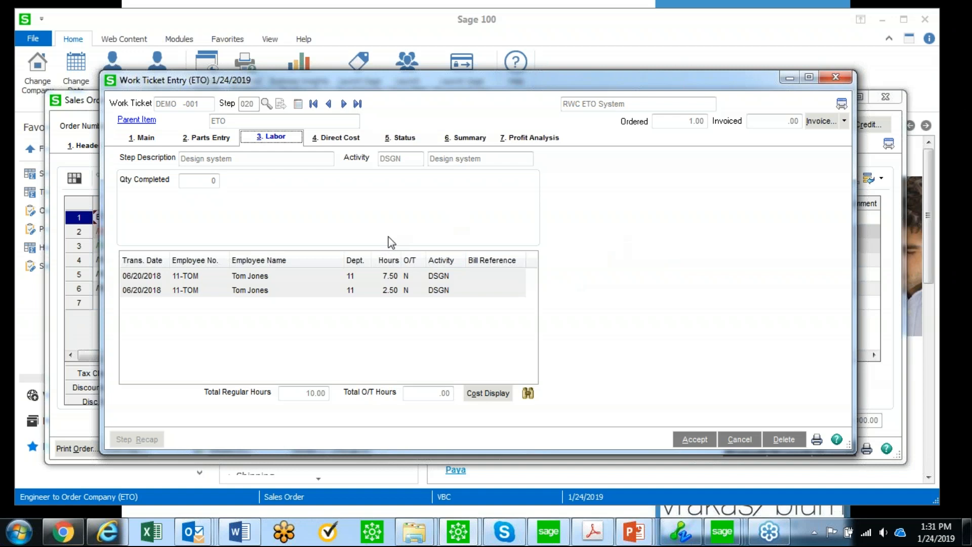
{"action": "left_click", "coordinate": [403, 137]}
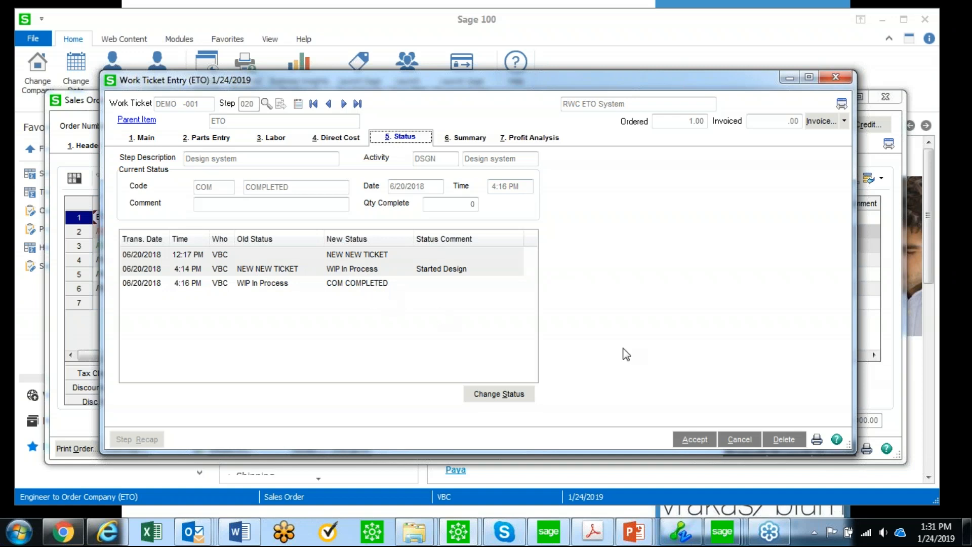
{"action": "left_click", "coordinate": [701, 438]}
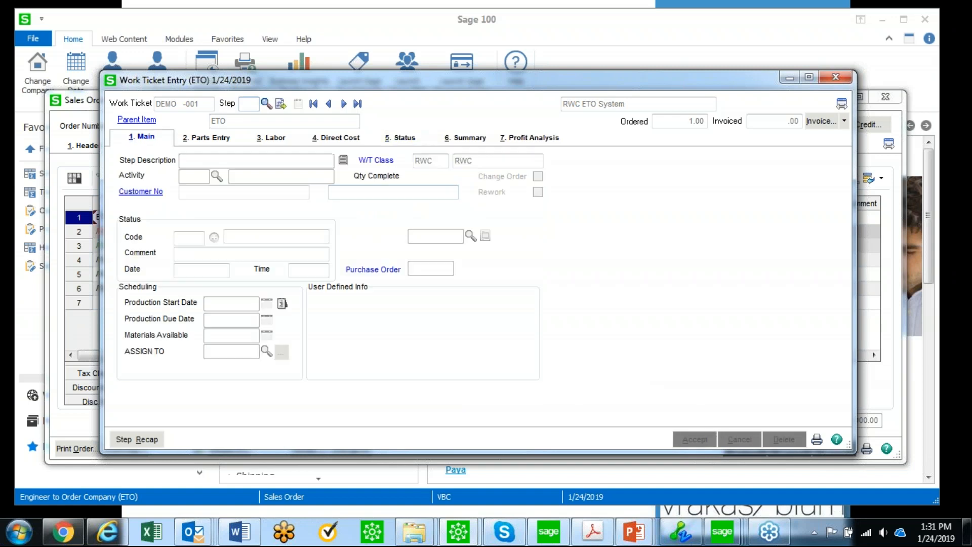
Check step 030 Quote/Design Approval's APR Approved status history, then accept it to clear the form
{"action": "left_click", "coordinate": [267, 104]}
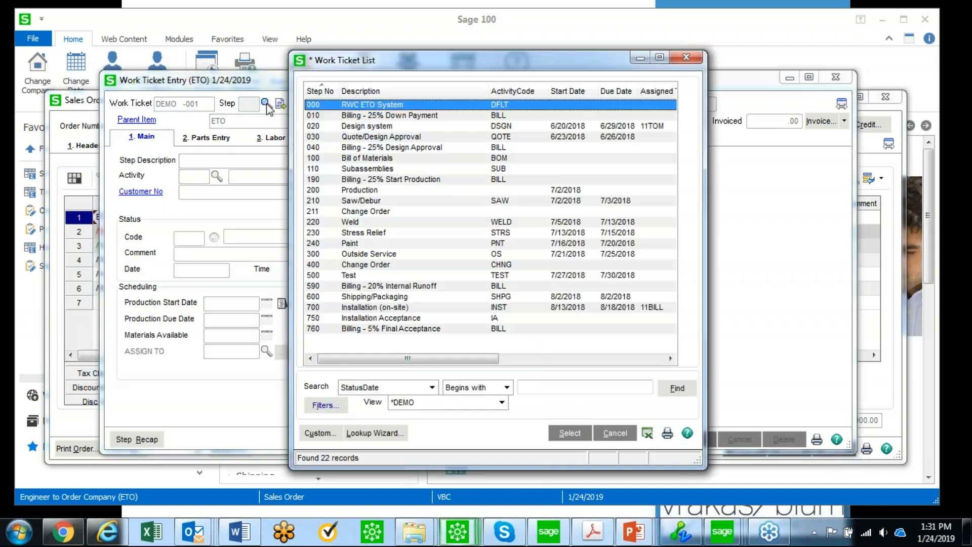
{"action": "double_click", "coordinate": [367, 137]}
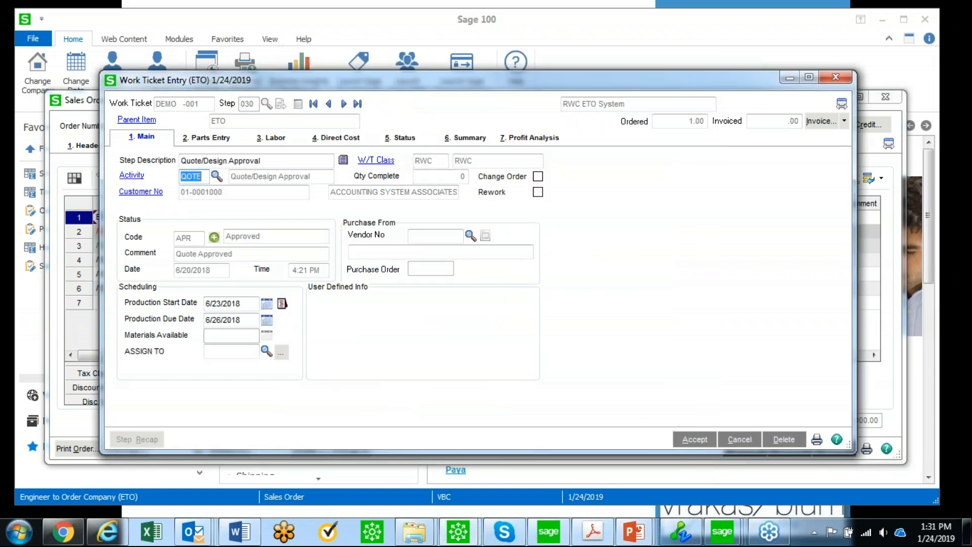
{"action": "left_click", "coordinate": [403, 138]}
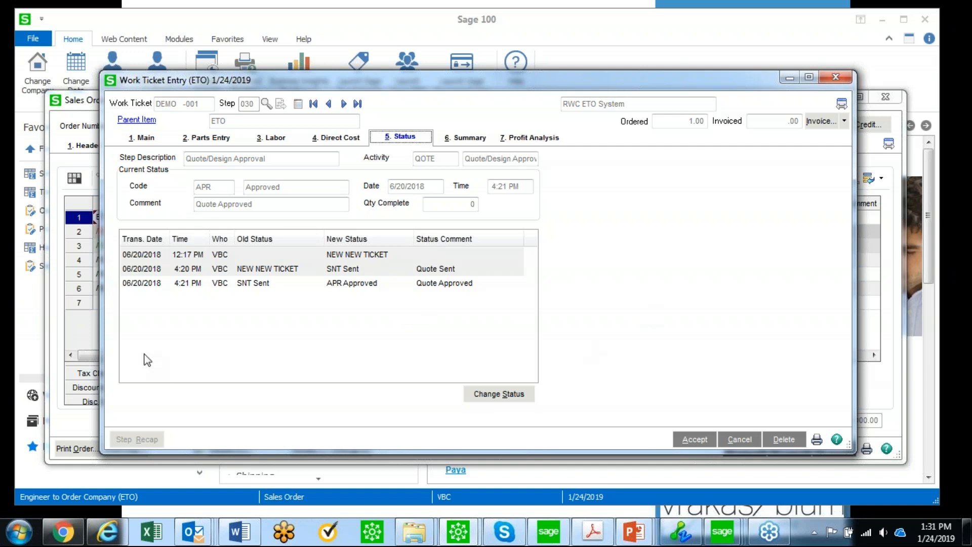
{"action": "left_click", "coordinate": [239, 532]}
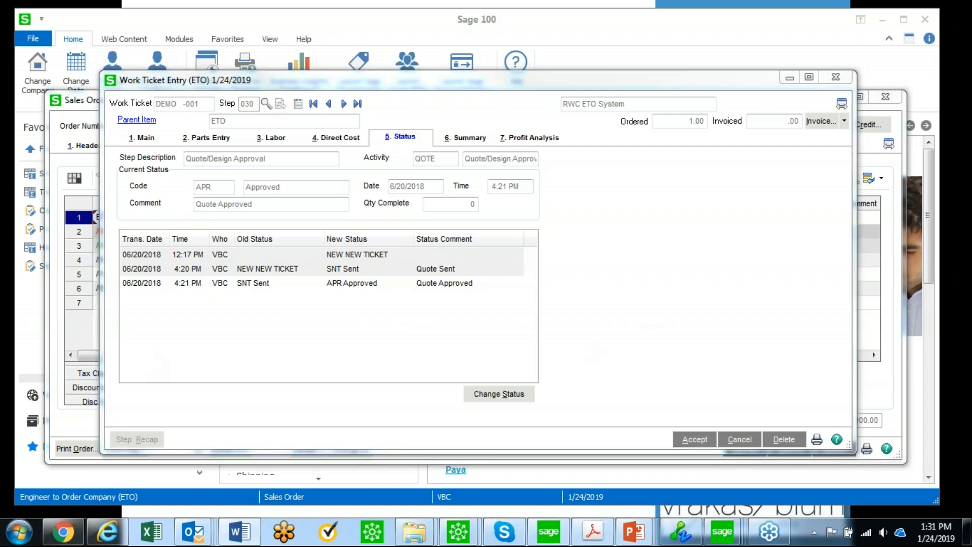
{"action": "left_click", "coordinate": [689, 439]}
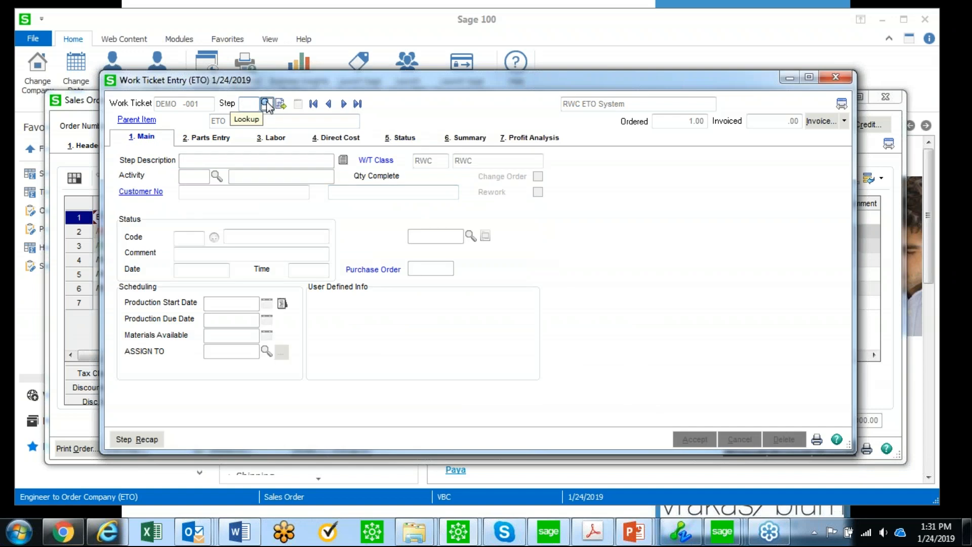
{"action": "left_click", "coordinate": [265, 104]}
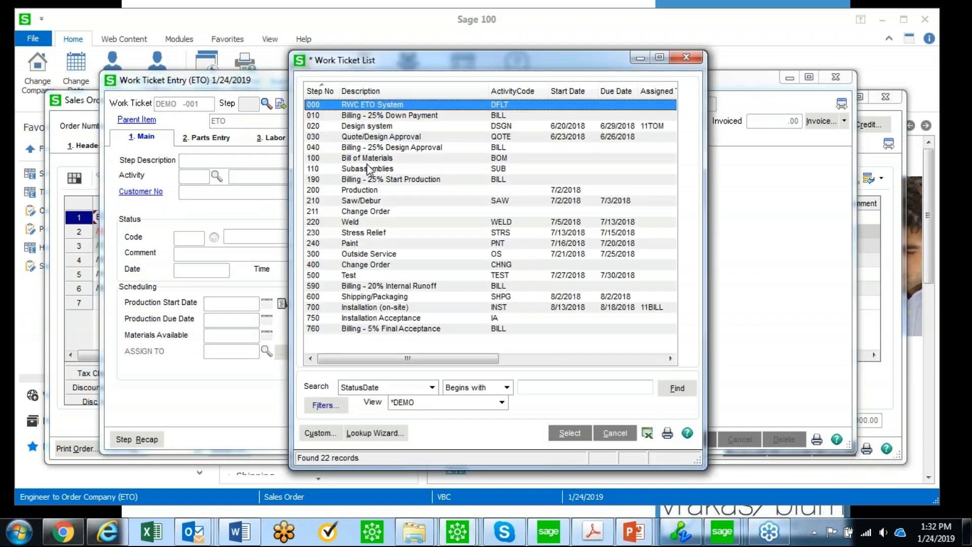
Load step 100 Bill of Materials and open purchase order 0000270 for its *CUSTOM widget part
{"action": "double_click", "coordinate": [373, 162]}
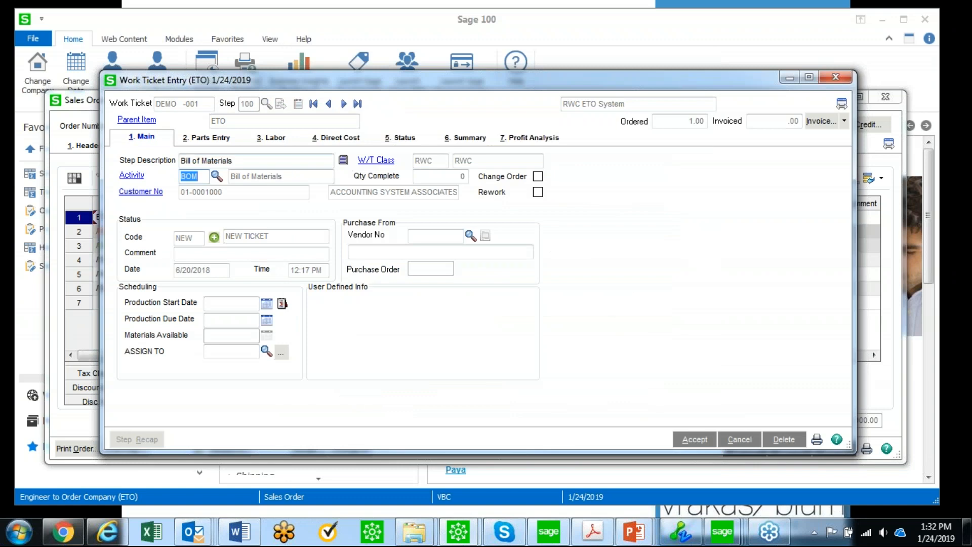
{"action": "left_click", "coordinate": [209, 137]}
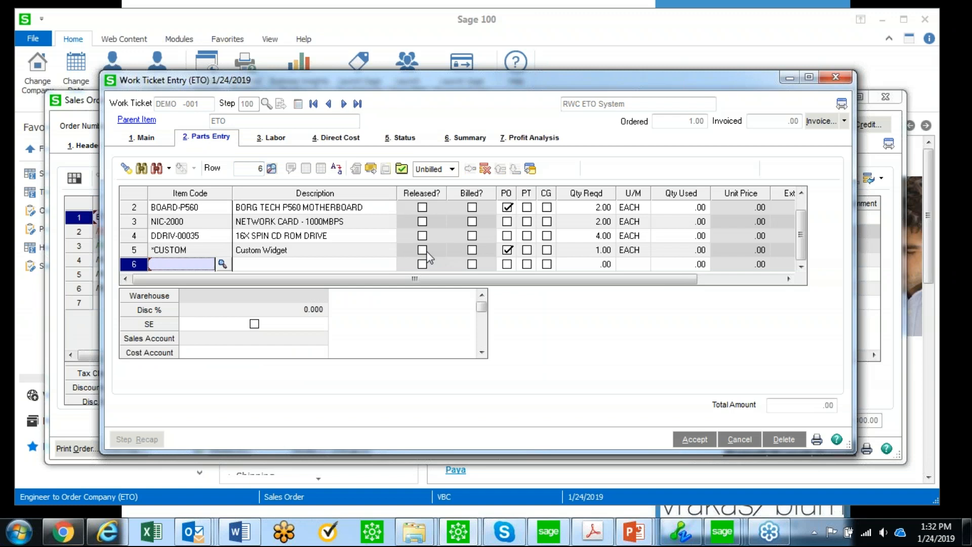
{"action": "left_click", "coordinate": [162, 254]}
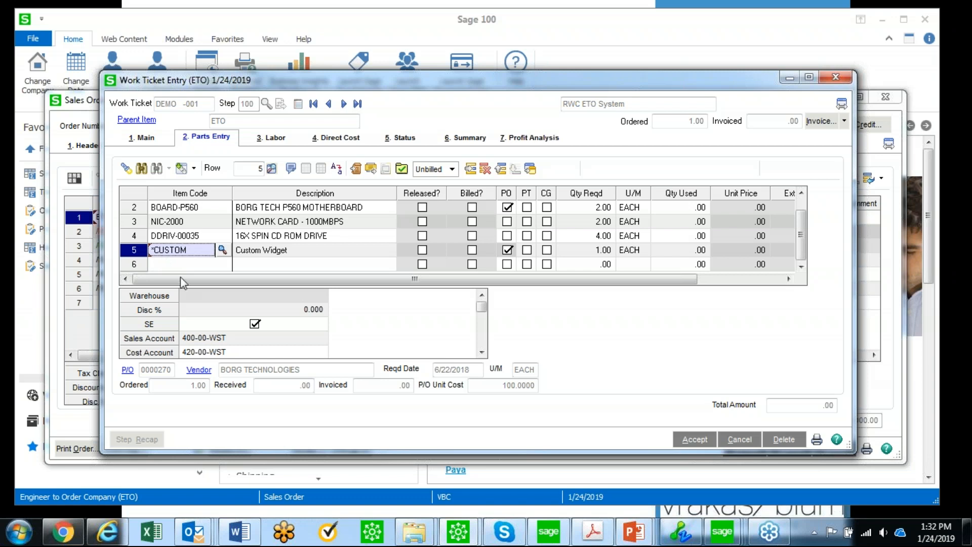
{"action": "left_click", "coordinate": [127, 370]}
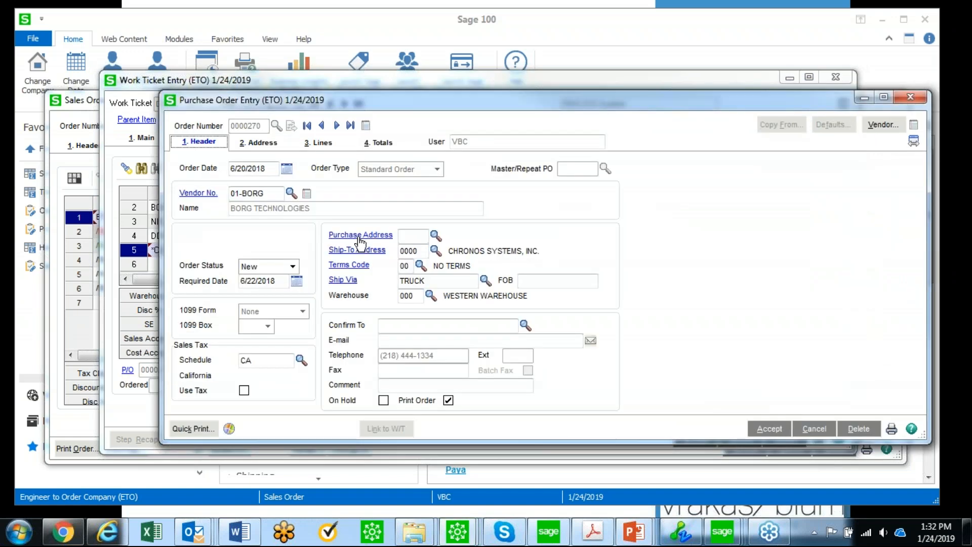
{"action": "left_click", "coordinate": [324, 143]}
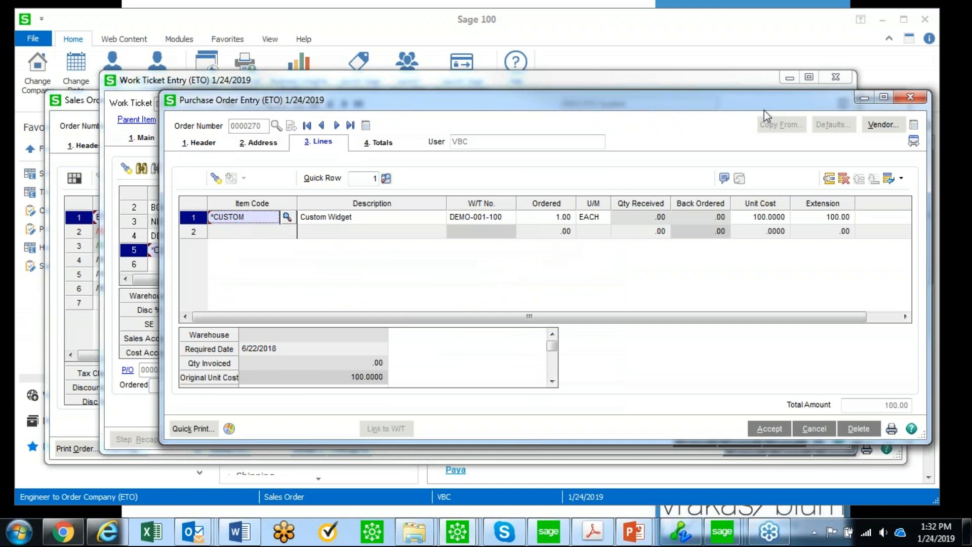
{"action": "left_click", "coordinate": [908, 99]}
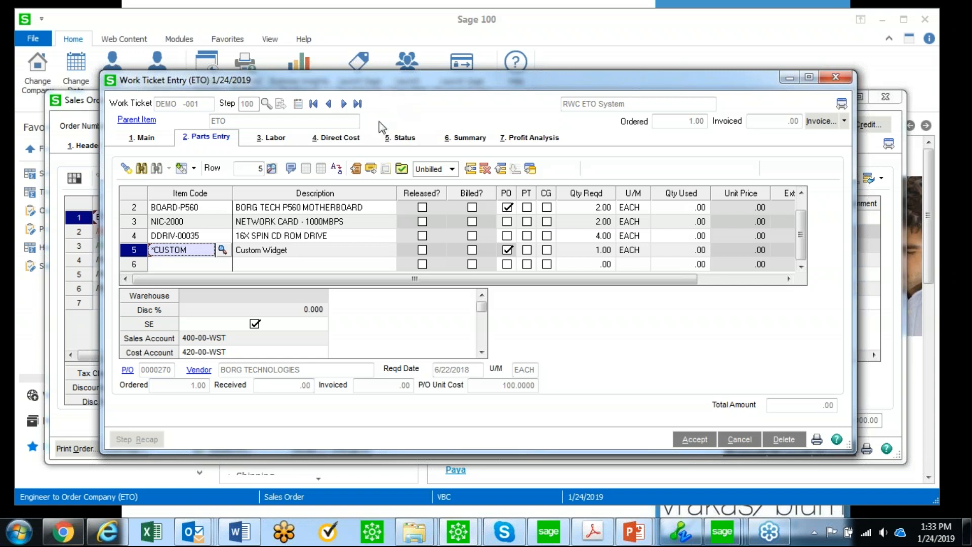
{"action": "left_click", "coordinate": [370, 170]}
Choose WT Parts IMPORT.csv from the Desktop's MAS & JobOps\Parts Import folder as the parts import file
{"action": "left_click", "coordinate": [430, 233]}
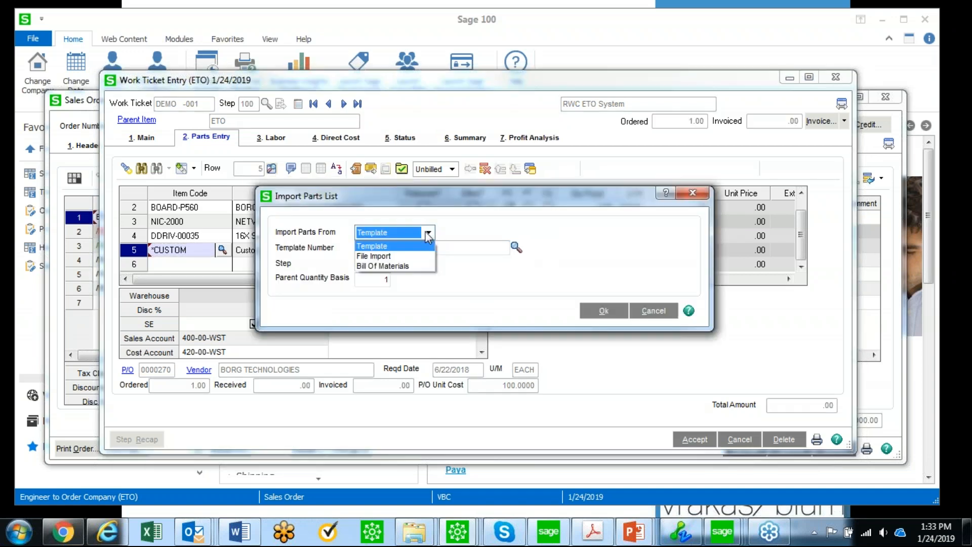
{"action": "left_click", "coordinate": [374, 256]}
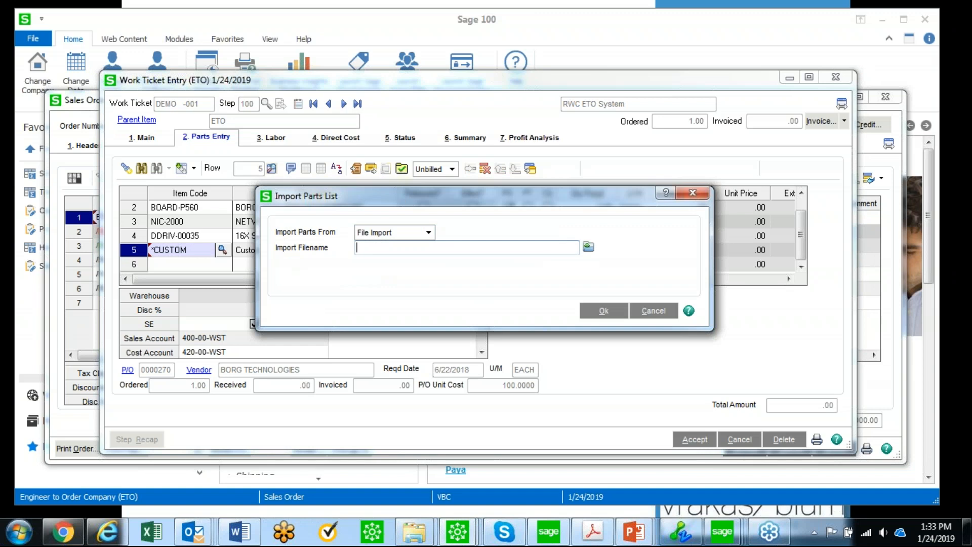
{"action": "left_click", "coordinate": [590, 246]}
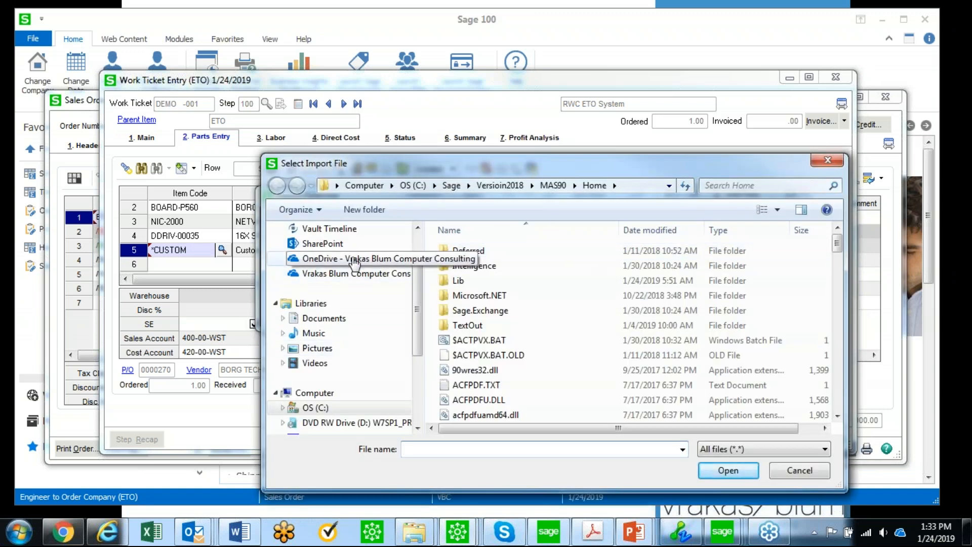
{"action": "scroll", "coordinate": [345, 274], "scroll_direction": "up", "scroll_amount": 3}
{"action": "left_click", "coordinate": [318, 250]}
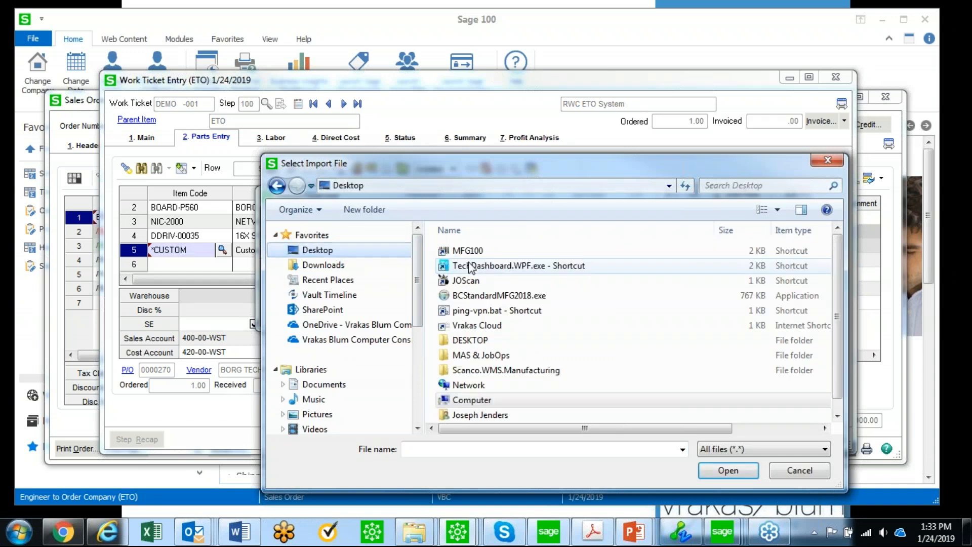
{"action": "double_click", "coordinate": [486, 340]}
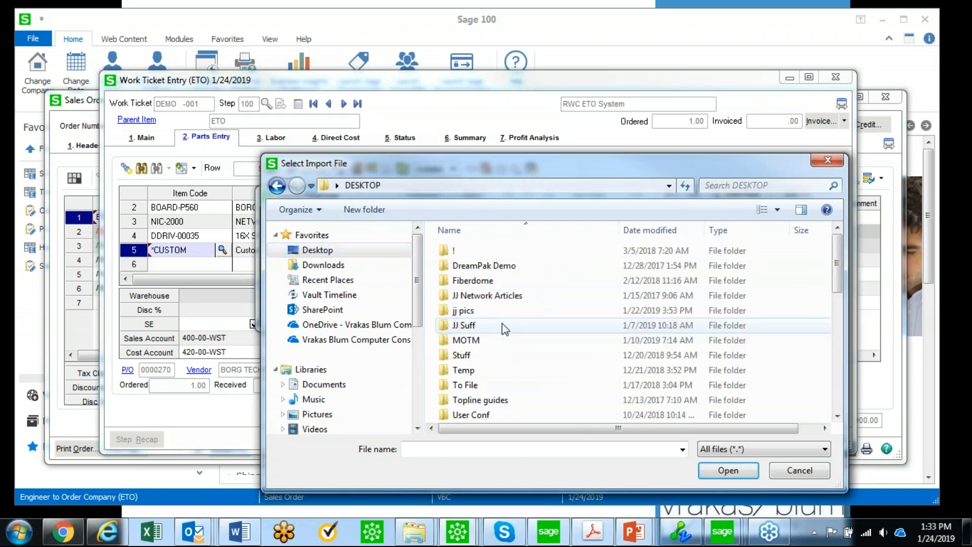
{"action": "left_click", "coordinate": [277, 186]}
{"action": "double_click", "coordinate": [486, 357]}
{"action": "double_click", "coordinate": [488, 342]}
{"action": "left_click", "coordinate": [495, 252]}
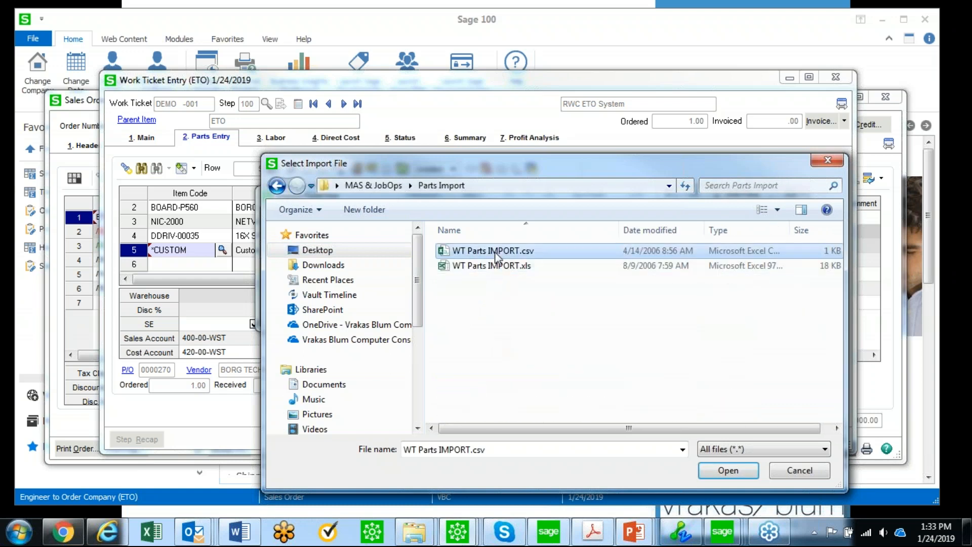
{"action": "left_click", "coordinate": [735, 469]}
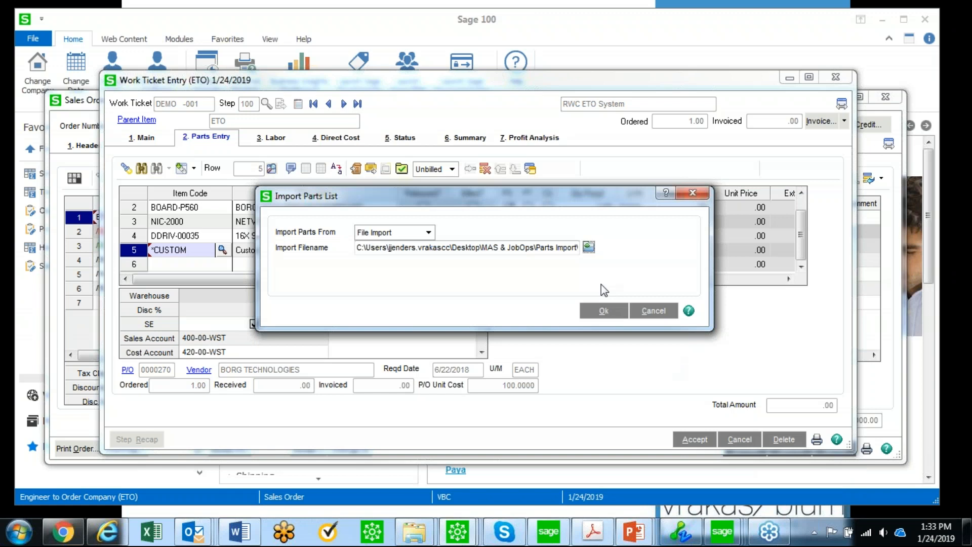
Import the file keeping like items as separate rows, check new rows 6–9, and save the step
{"action": "left_click", "coordinate": [604, 311]}
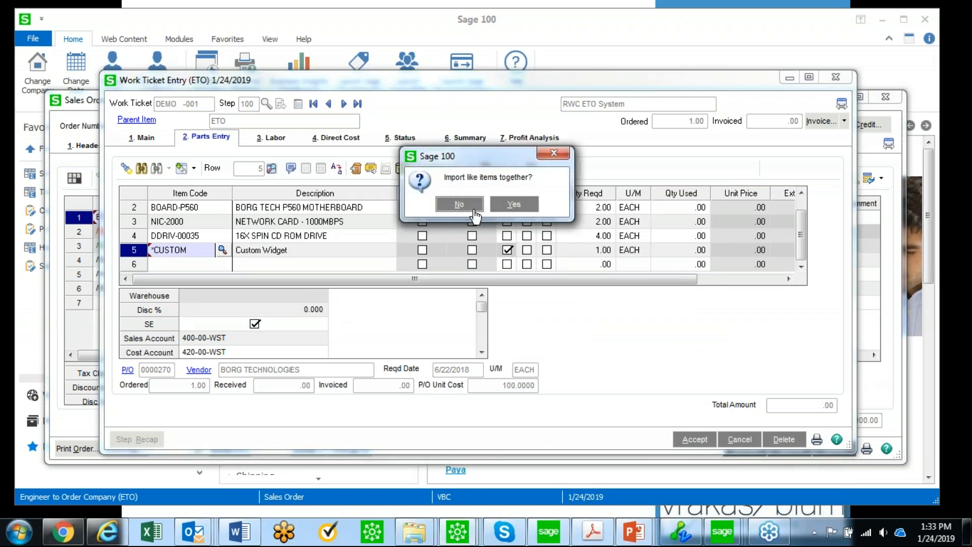
{"action": "left_click", "coordinate": [474, 210]}
{"action": "left_click", "coordinate": [475, 211]}
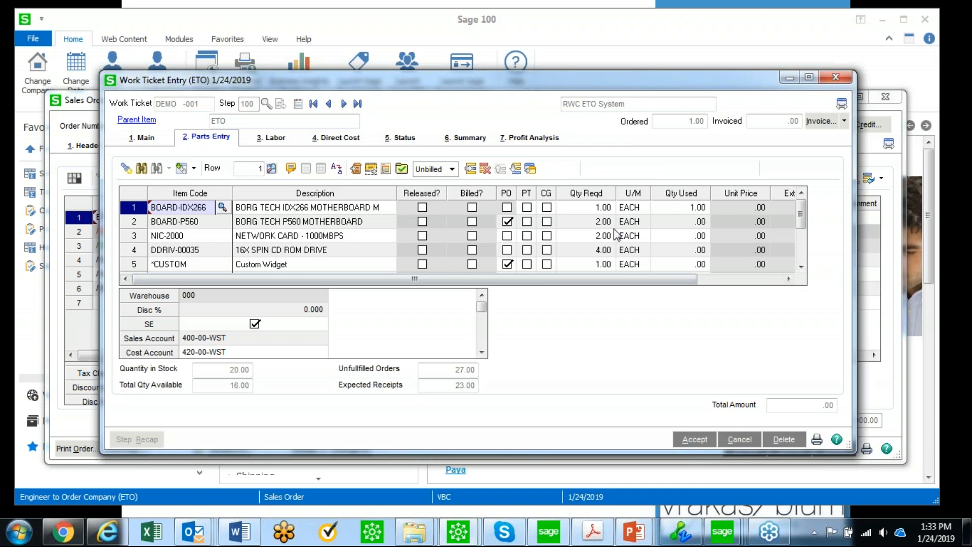
{"action": "left_click", "coordinate": [801, 260]}
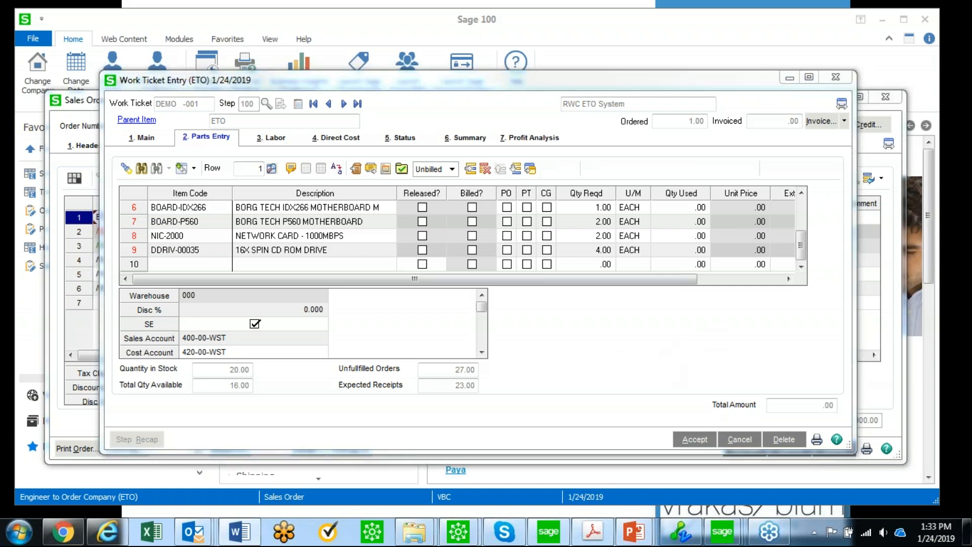
{"action": "left_click", "coordinate": [695, 440]}
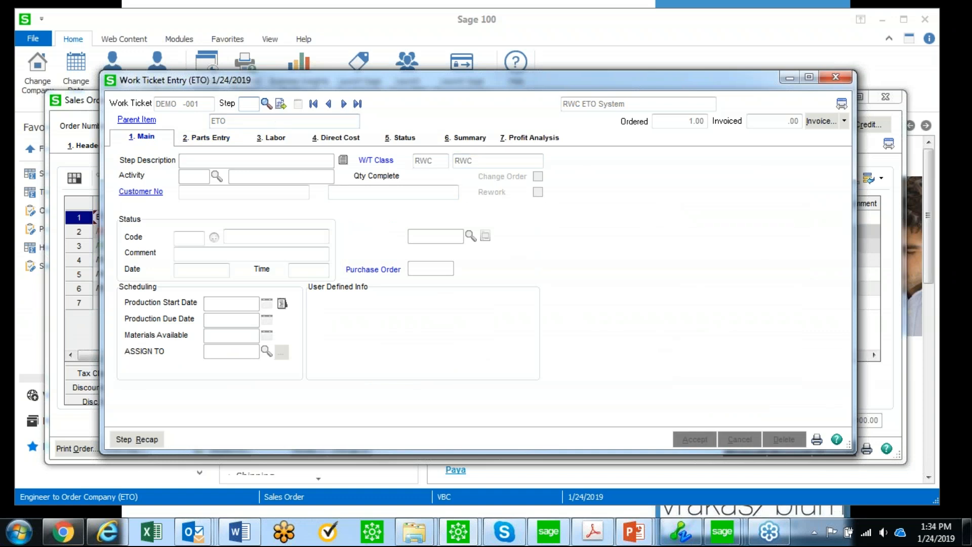
{"action": "left_click", "coordinate": [266, 105]}
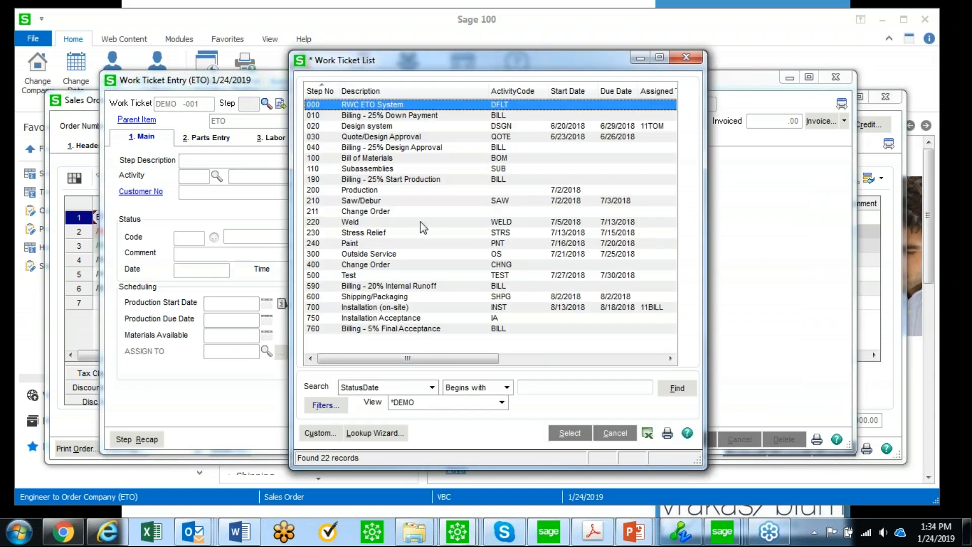
{"action": "double_click", "coordinate": [381, 260]}
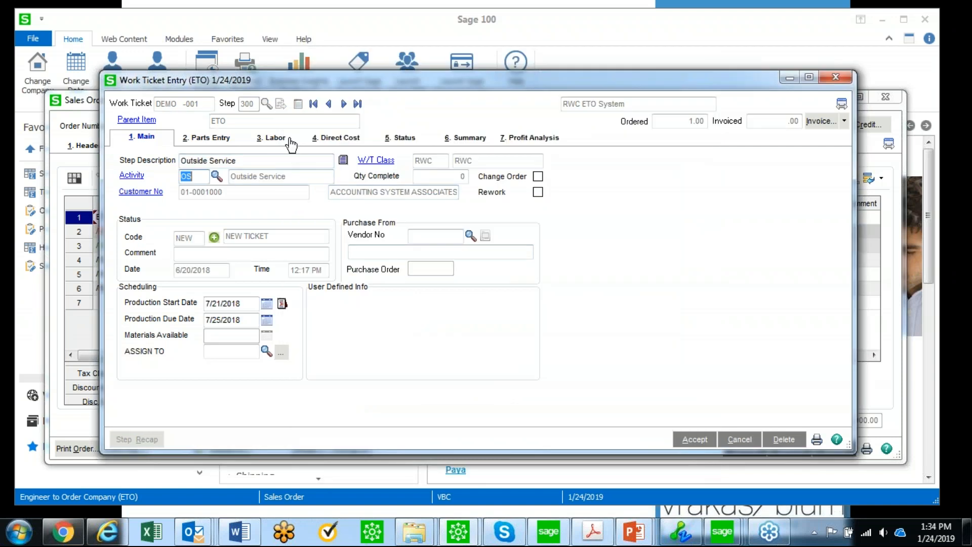
{"action": "left_click", "coordinate": [212, 140]}
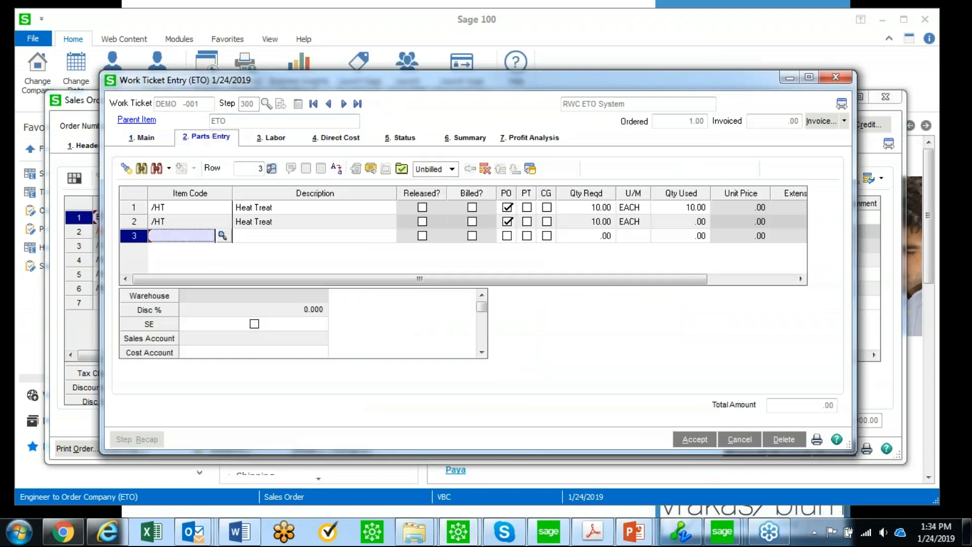
{"action": "left_click", "coordinate": [193, 208]}
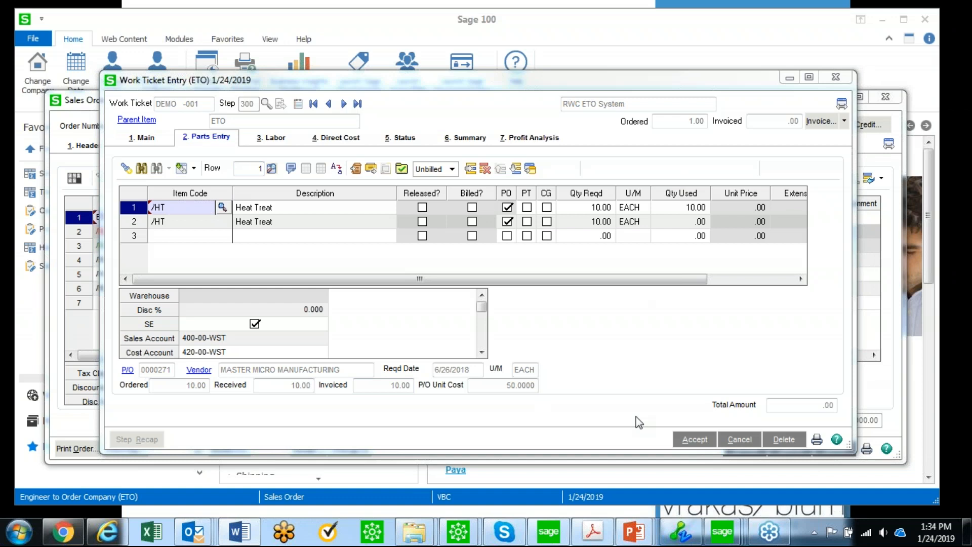
{"action": "left_click", "coordinate": [691, 439]}
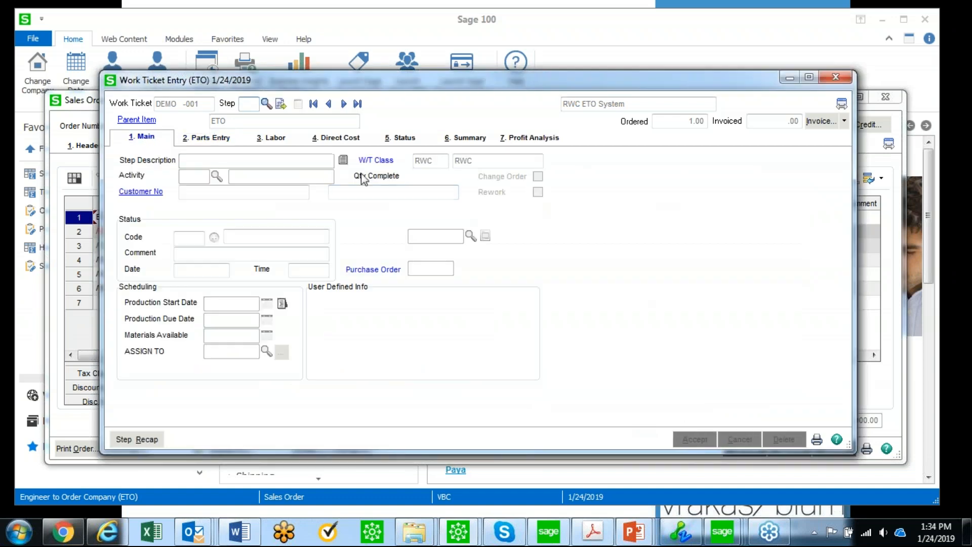
Load step 700 Installation (on-site) and view its CAD Drawing - Cambridge attachment
{"action": "left_click", "coordinate": [265, 103]}
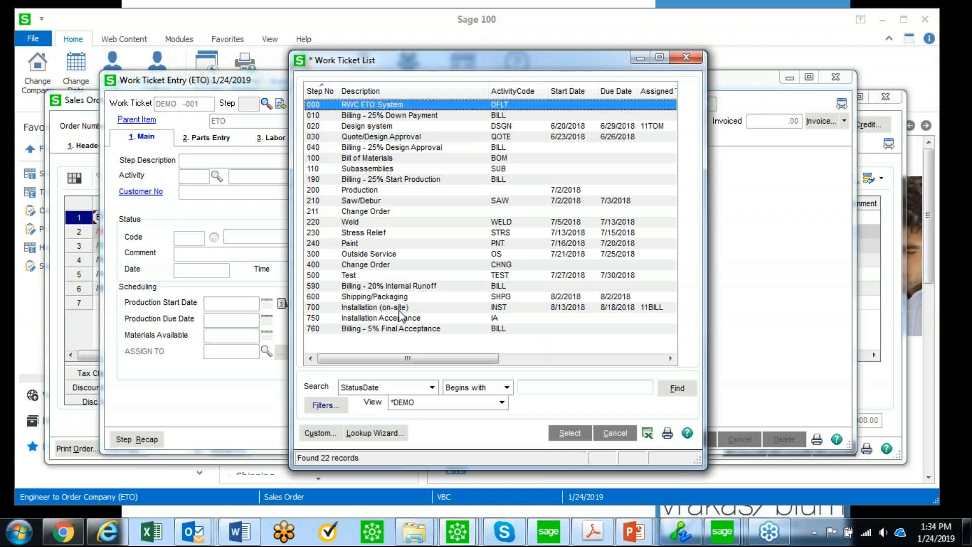
{"action": "double_click", "coordinate": [404, 307]}
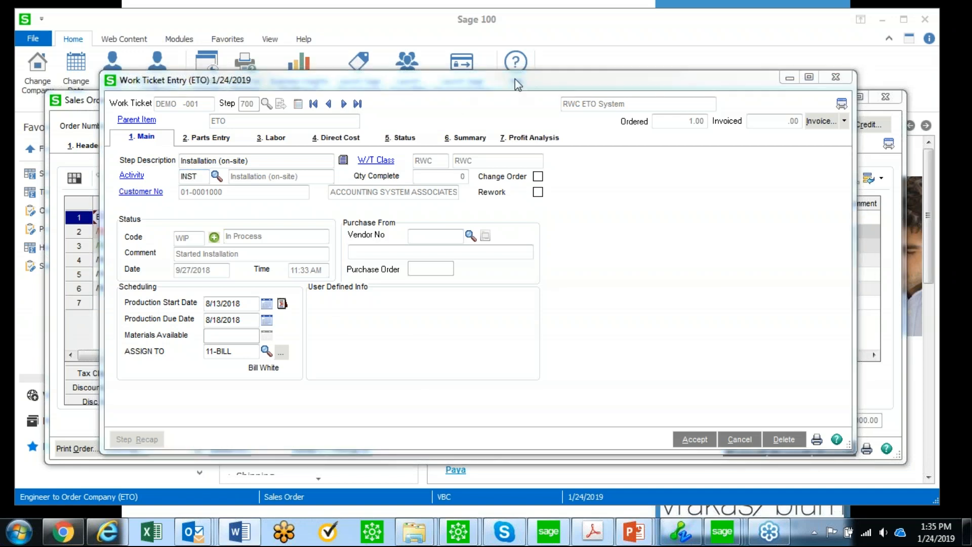
{"action": "left_click", "coordinate": [768, 182]}
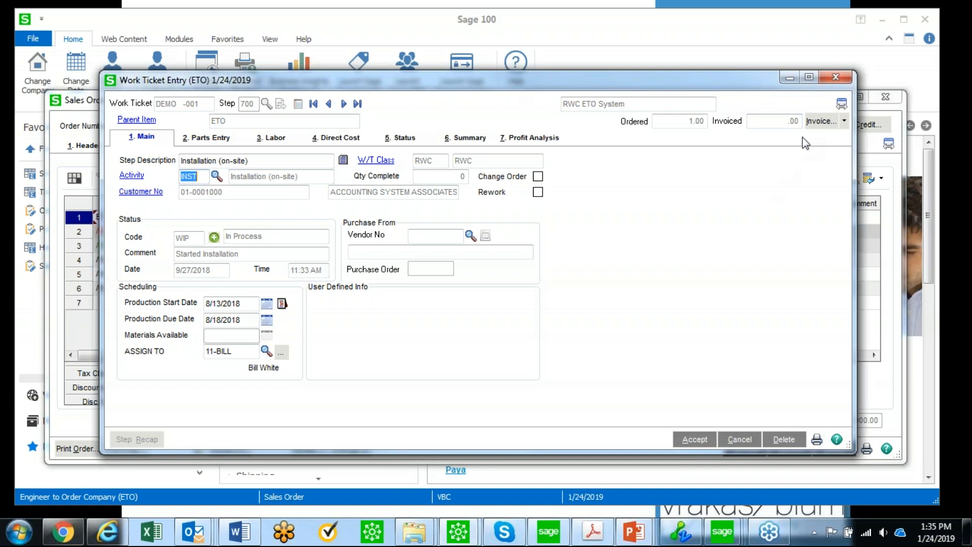
{"action": "left_click", "coordinate": [846, 122]}
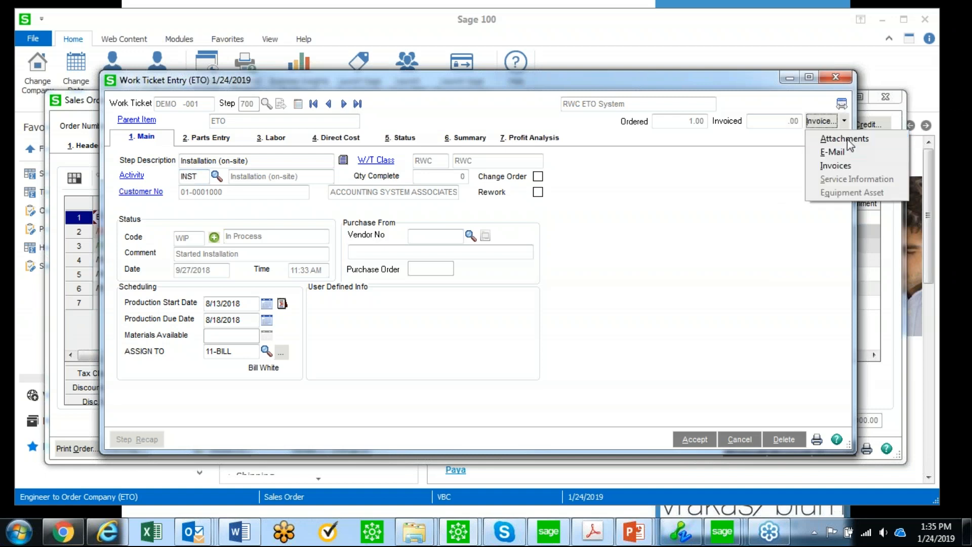
{"action": "left_click", "coordinate": [847, 138]}
{"action": "left_click", "coordinate": [496, 174]}
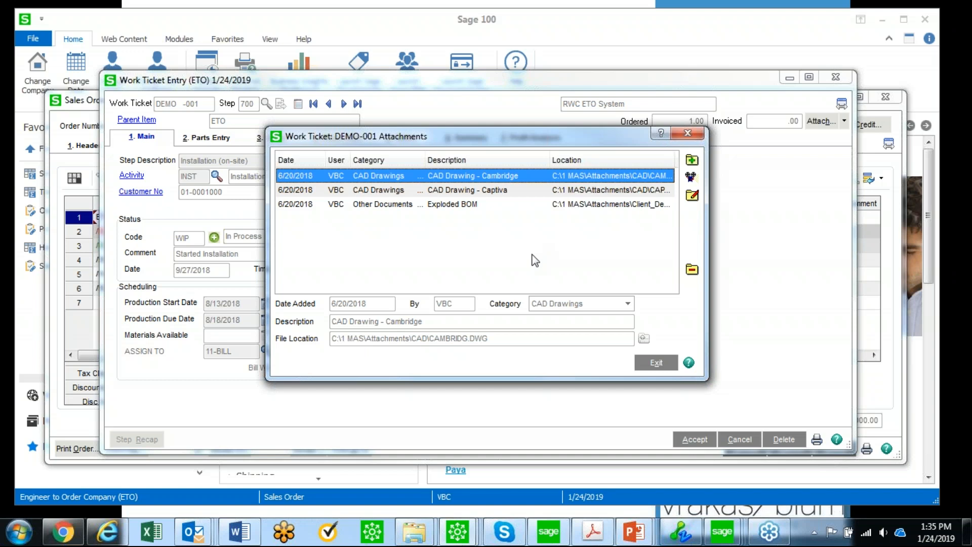
{"action": "left_click", "coordinate": [692, 178]}
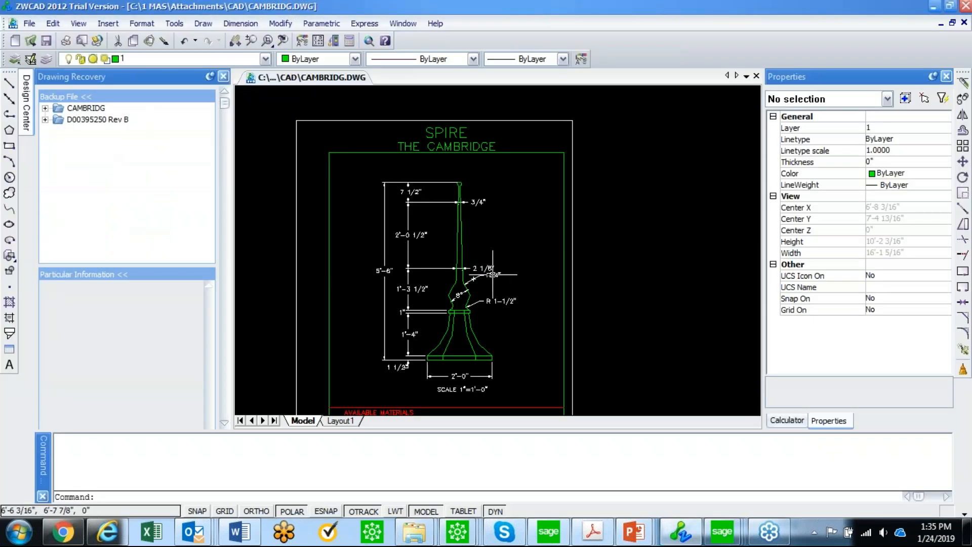
Exit ZWCAD without saving CAMBRIDG.DWG and close the Attachments list
{"action": "scroll", "coordinate": [492, 275], "scroll_direction": "up", "scroll_amount": 3}
{"action": "scroll", "coordinate": [492, 275], "scroll_direction": "down", "scroll_amount": 3}
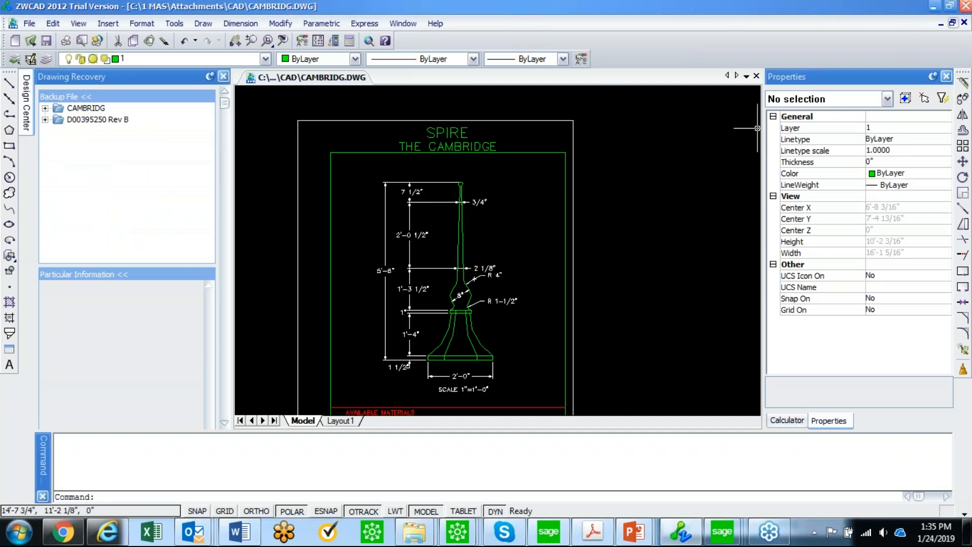
{"action": "left_click", "coordinate": [965, 7]}
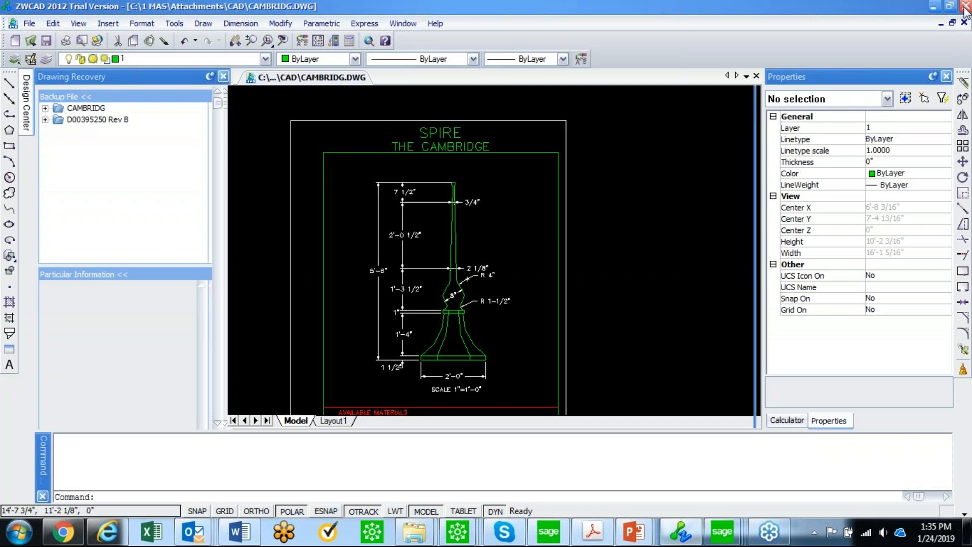
{"action": "left_click", "coordinate": [538, 296]}
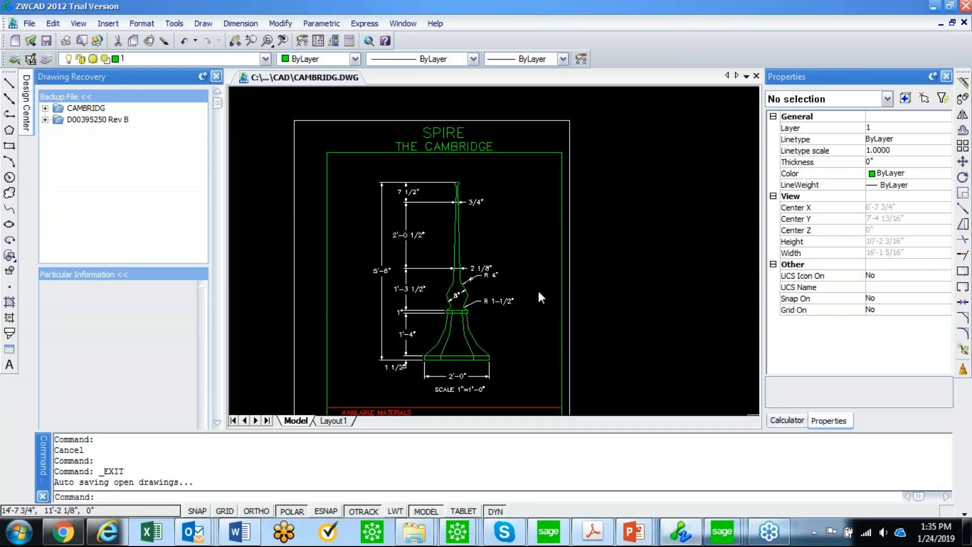
{"action": "left_click", "coordinate": [688, 133]}
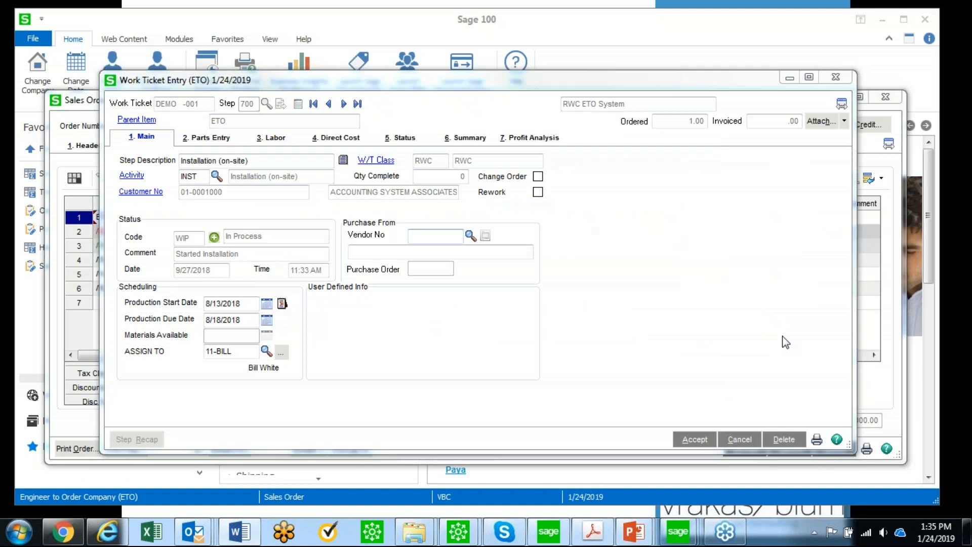
Save step 700, then show step 020 Design system's profit analysis: 360.00 budgeted vs 189.00 labor
{"action": "left_click", "coordinate": [695, 433]}
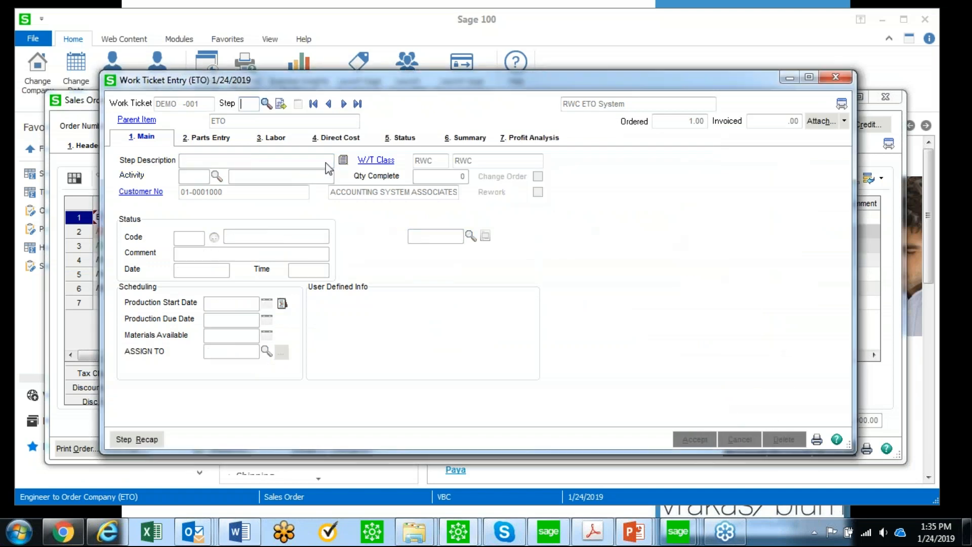
{"action": "left_click", "coordinate": [265, 104]}
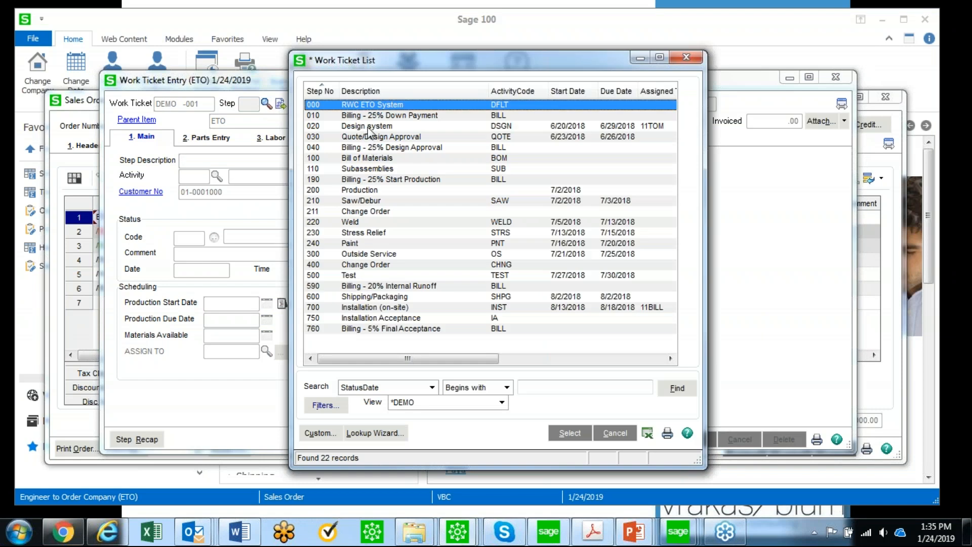
{"action": "double_click", "coordinate": [367, 126]}
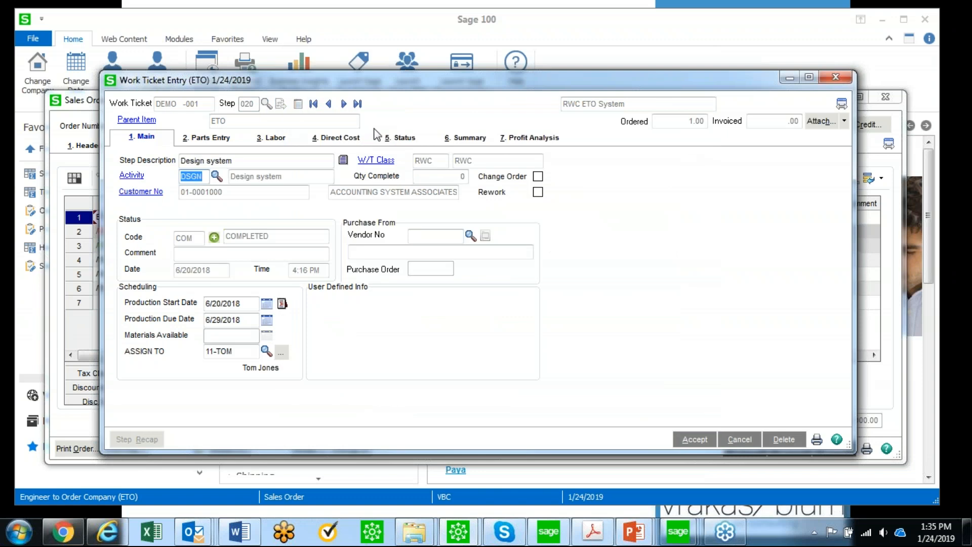
{"action": "left_click", "coordinate": [507, 138]}
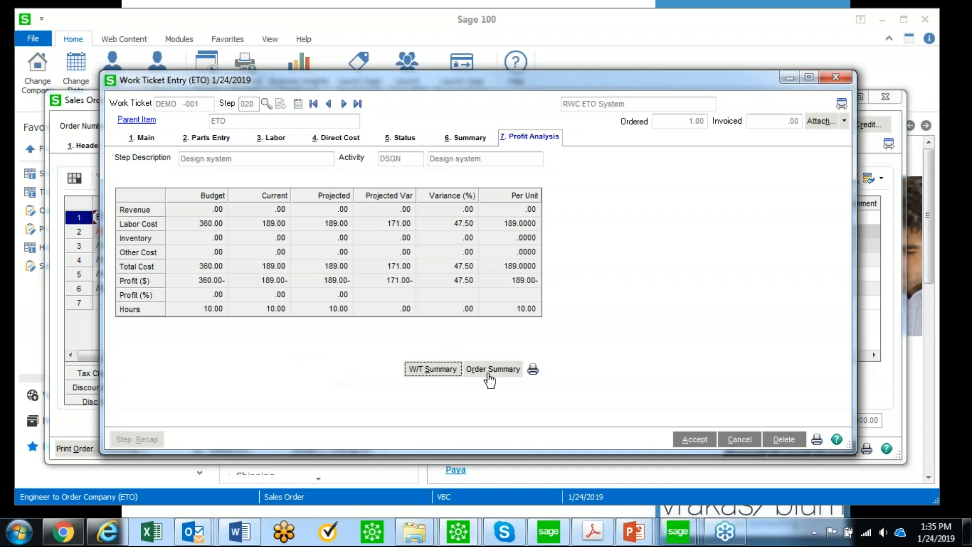
Review the W/T Summary totals showing 100,000.00 revenue, then close Work Ticket Entry
{"action": "left_click", "coordinate": [440, 371]}
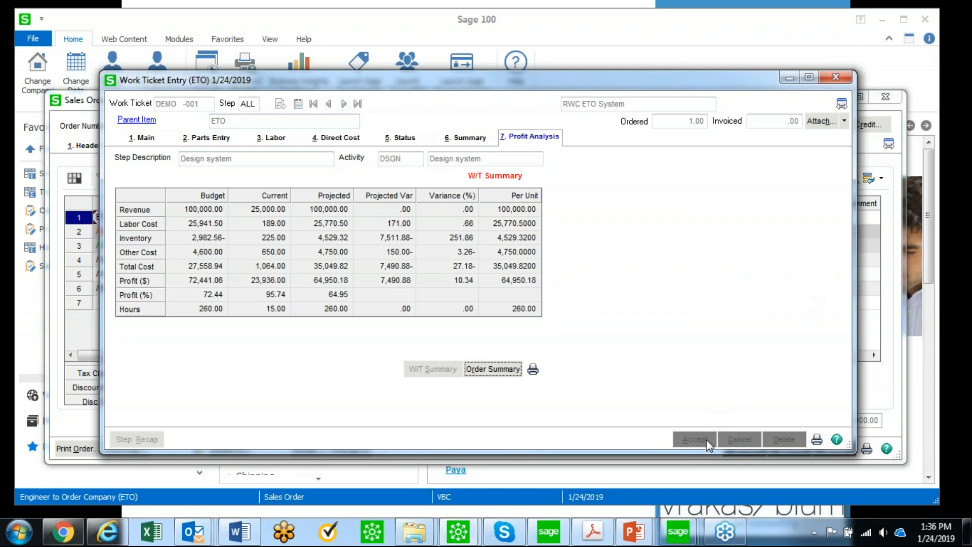
{"action": "left_click", "coordinate": [837, 77]}
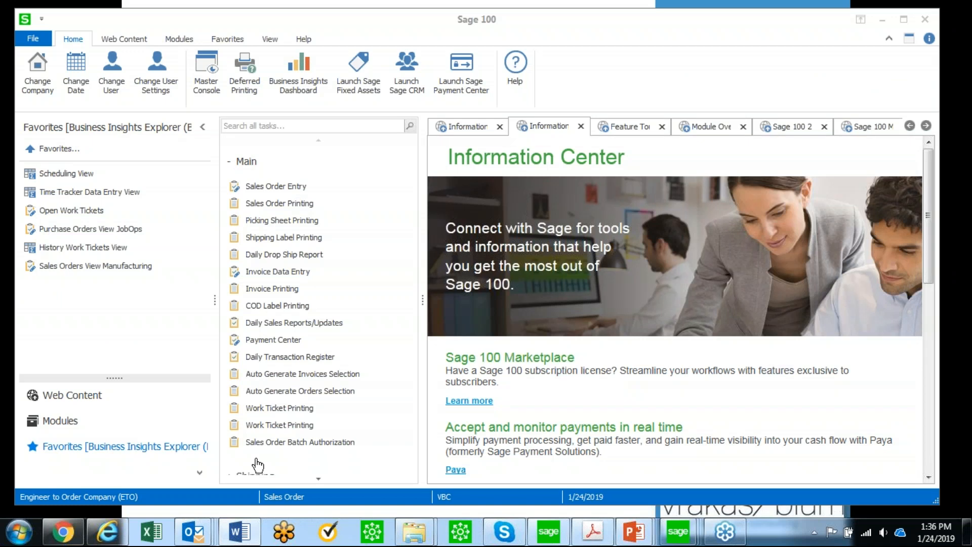
Bring the Scheduling explorer window onscreen, maximize it and scroll across the 22-step grid
{"action": "left_click_drag", "start_coordinate": [0, 151], "coordinate": [319, 20]}
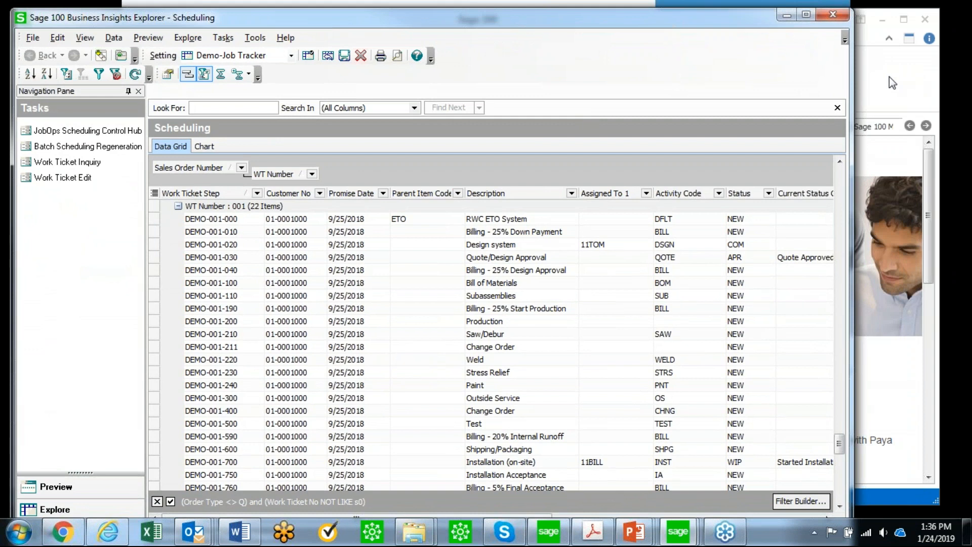
{"action": "left_click_drag", "start_coordinate": [870, 73], "coordinate": [955, 74]}
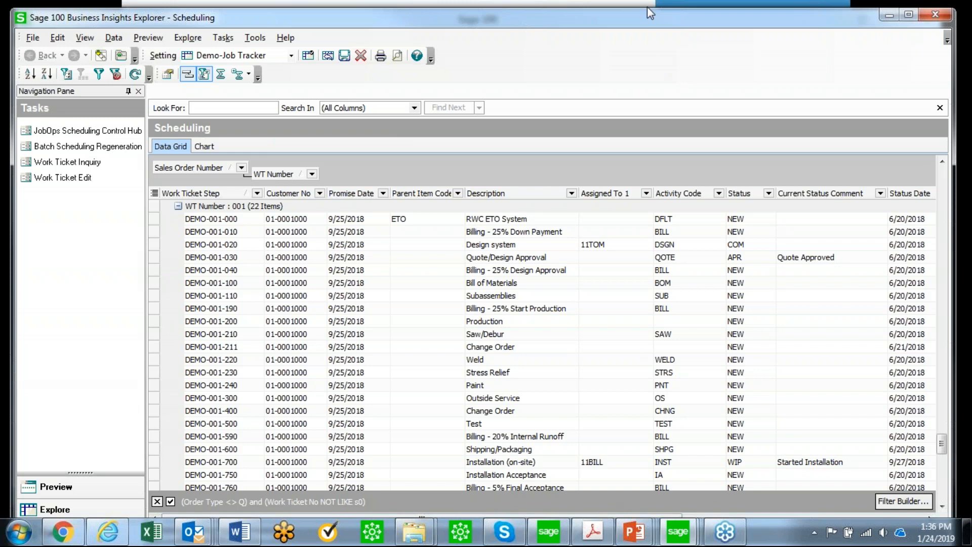
{"action": "left_click", "coordinate": [909, 15]}
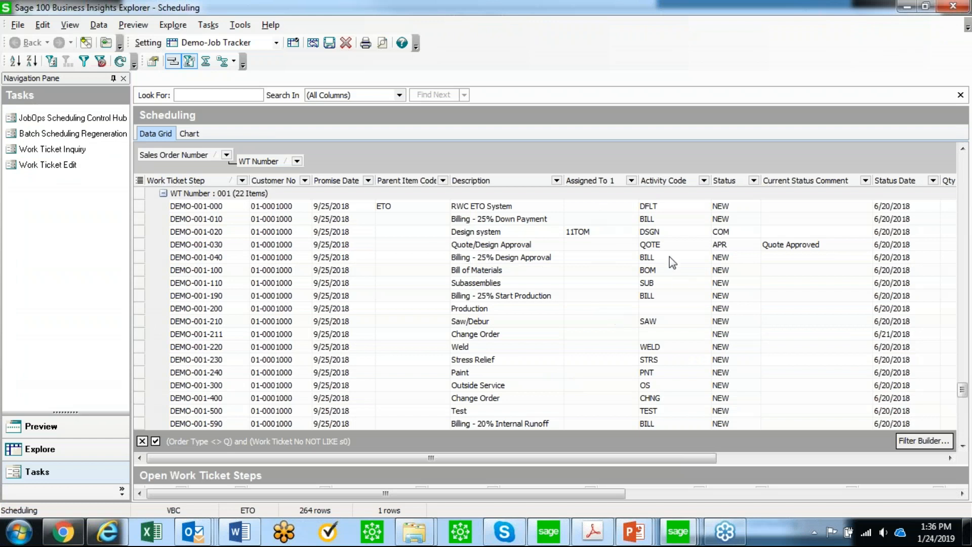
{"action": "left_click_drag", "start_coordinate": [584, 457], "coordinate": [774, 438]}
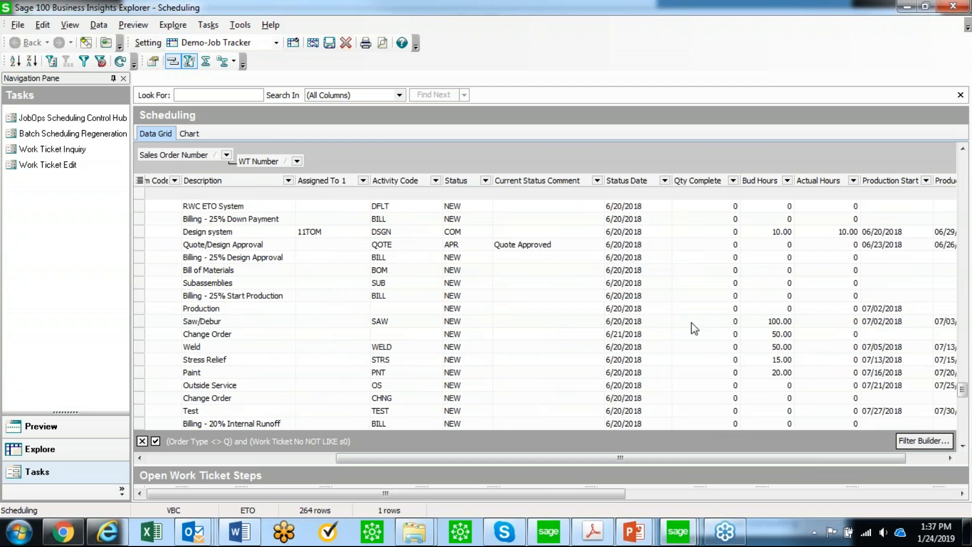
{"action": "left_click_drag", "start_coordinate": [830, 455], "coordinate": [867, 456]}
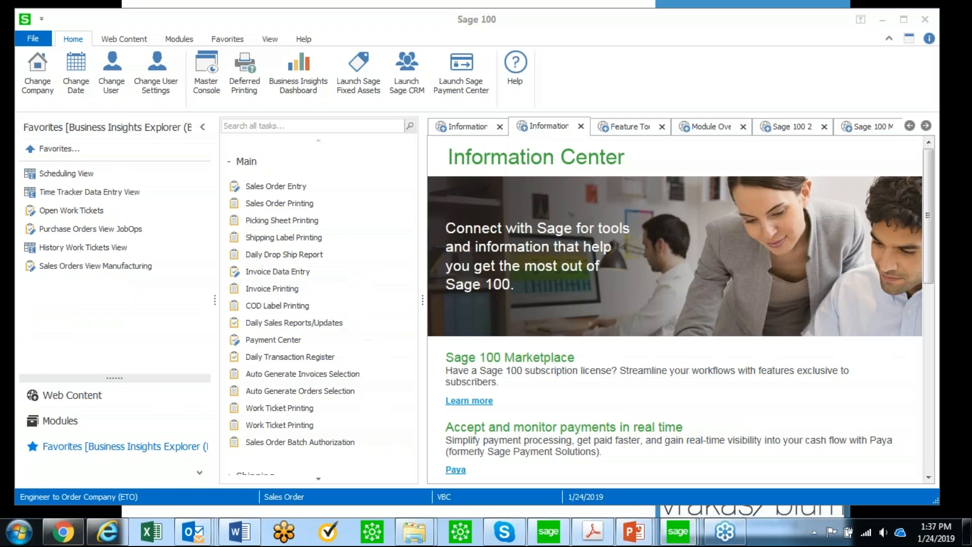
Move the Business Insights Explorer Scheduling window aside to uncover the Sage 100 Information Center
{"action": "left_click_drag", "start_coordinate": [0, 87], "coordinate": [247, 2]}
{"action": "left_click_drag", "start_coordinate": [589, 457], "coordinate": [672, 299]}
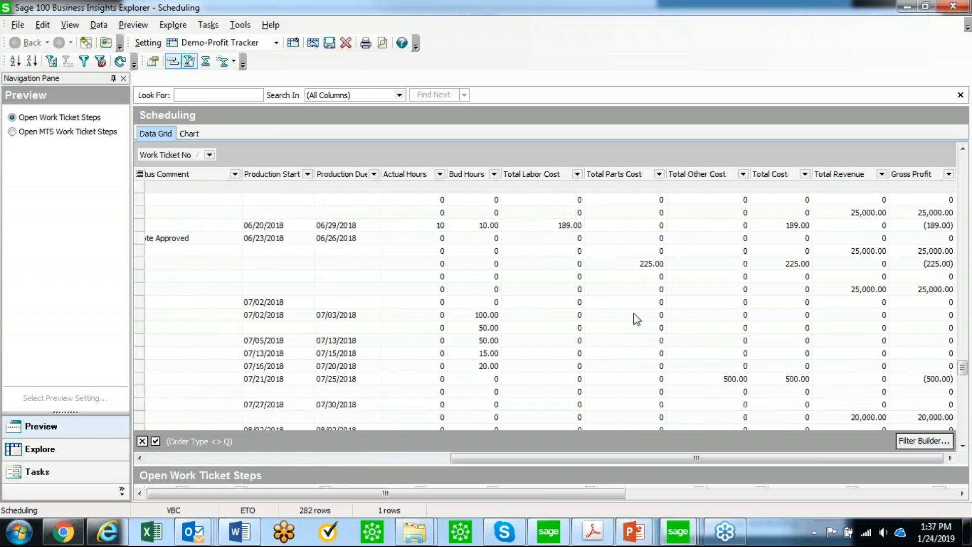
{"action": "scroll", "coordinate": [841, 337], "scroll_direction": "down", "scroll_amount": 4}
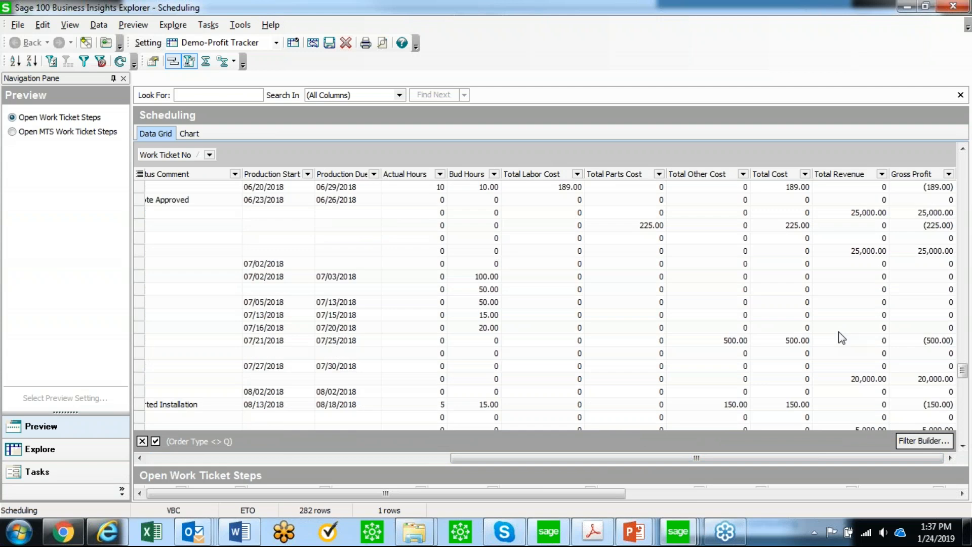
{"action": "scroll", "coordinate": [907, 317], "scroll_direction": "up", "scroll_amount": 2}
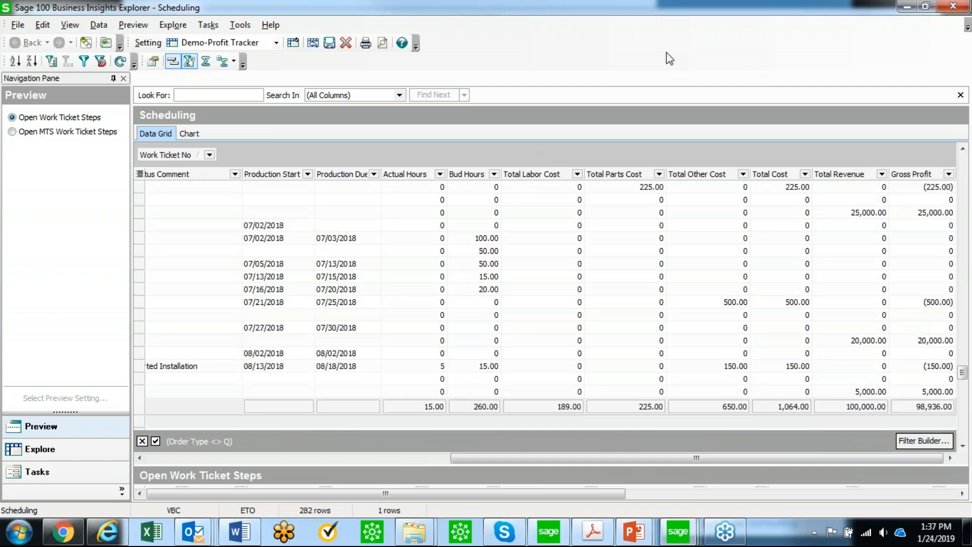
{"action": "left_click_drag", "start_coordinate": [645, 10], "coordinate": [0, 137]}
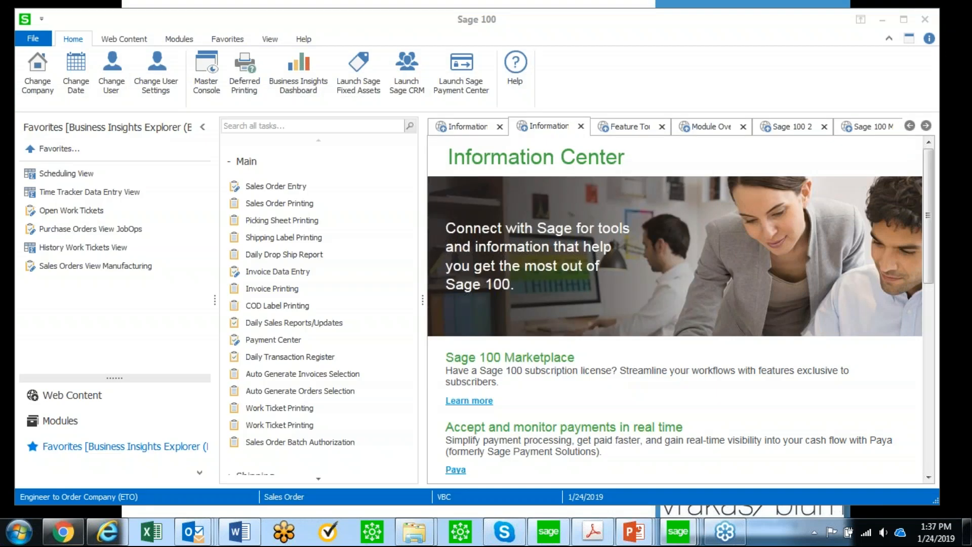
Restore and maximize the Scheduling window, then minimize Sage 100 back to the DEMO slide
{"action": "left_click_drag", "start_coordinate": [0, 132], "coordinate": [239, 9]}
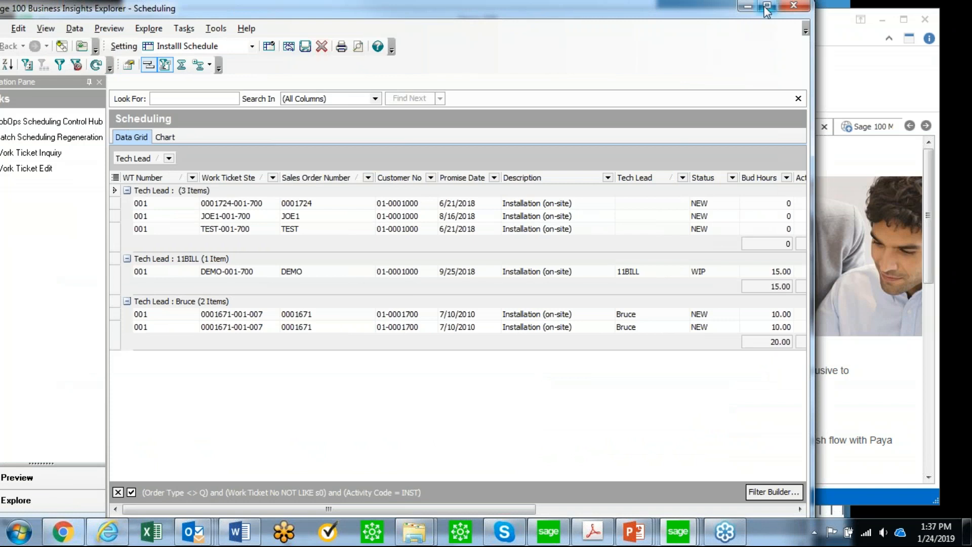
{"action": "left_click", "coordinate": [766, 7]}
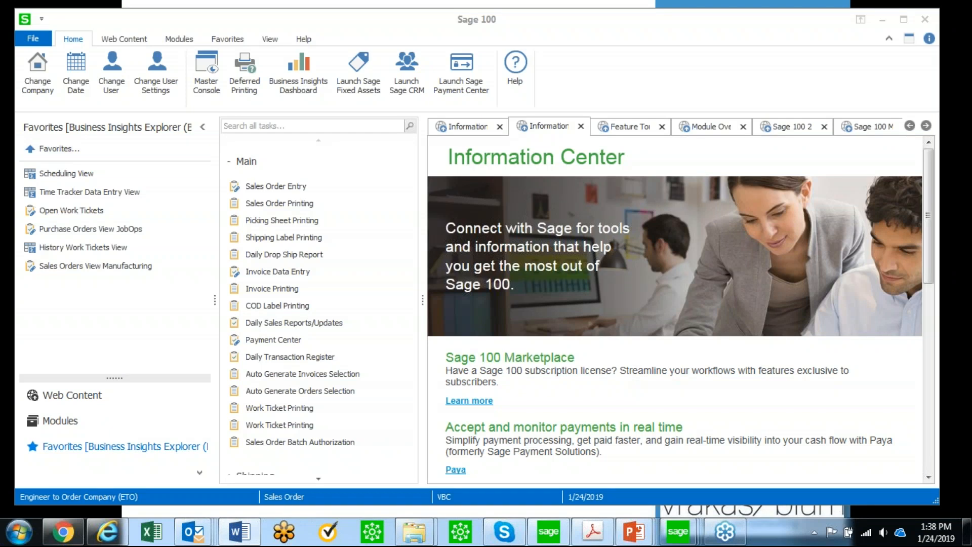
{"action": "left_click", "coordinate": [882, 19]}
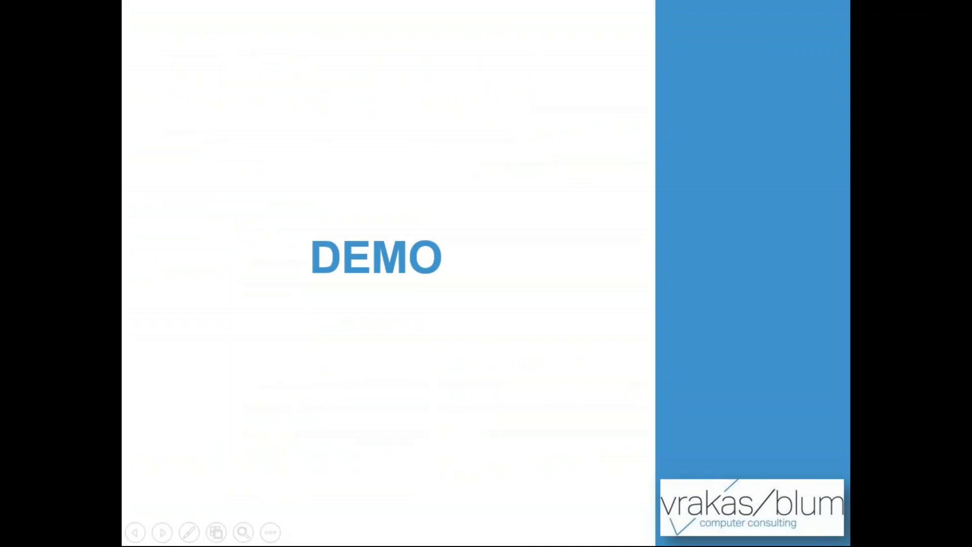
Advance the PowerPoint slideshow past the DEMO slide
{"action": "key", "text": "Right"}
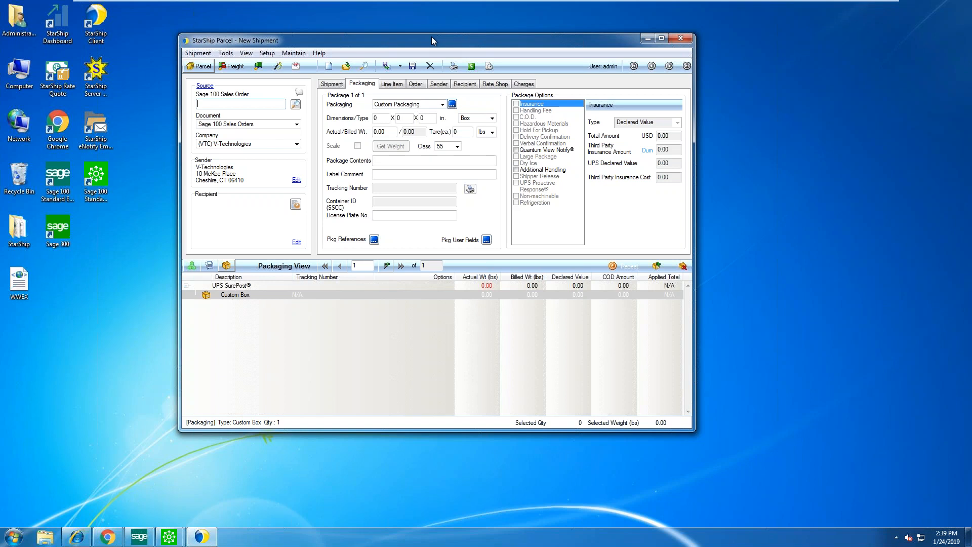
{"action": "left_click_drag", "start_coordinate": [427, 42], "coordinate": [423, 38]}
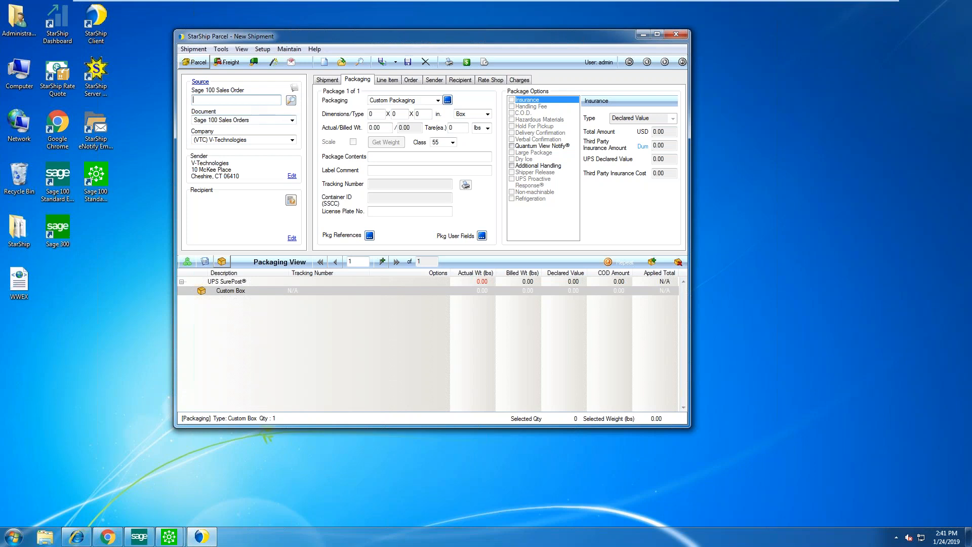
{"action": "left_click", "coordinate": [263, 121]}
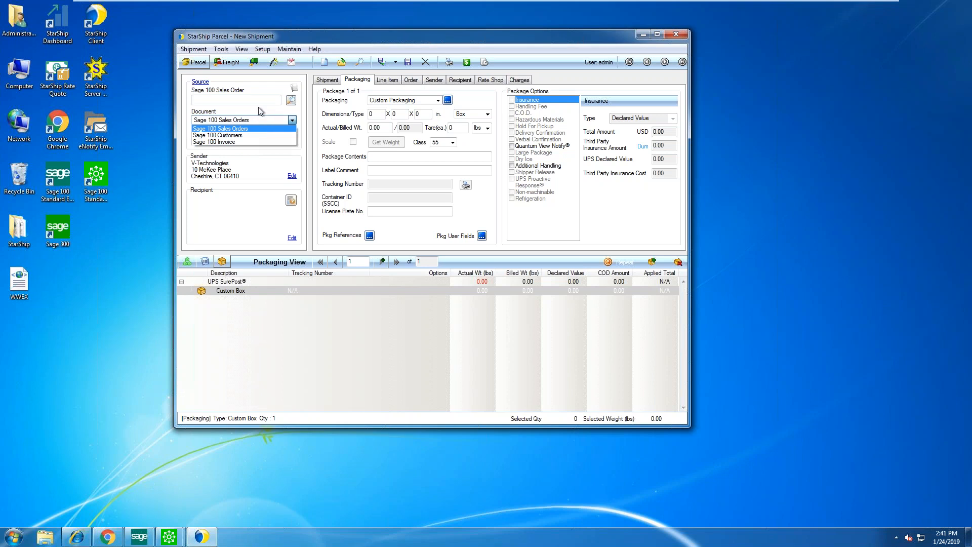
Keep Sage 100 Sales Orders as the source document and enter sales order number 222
{"action": "left_click", "coordinate": [260, 109]}
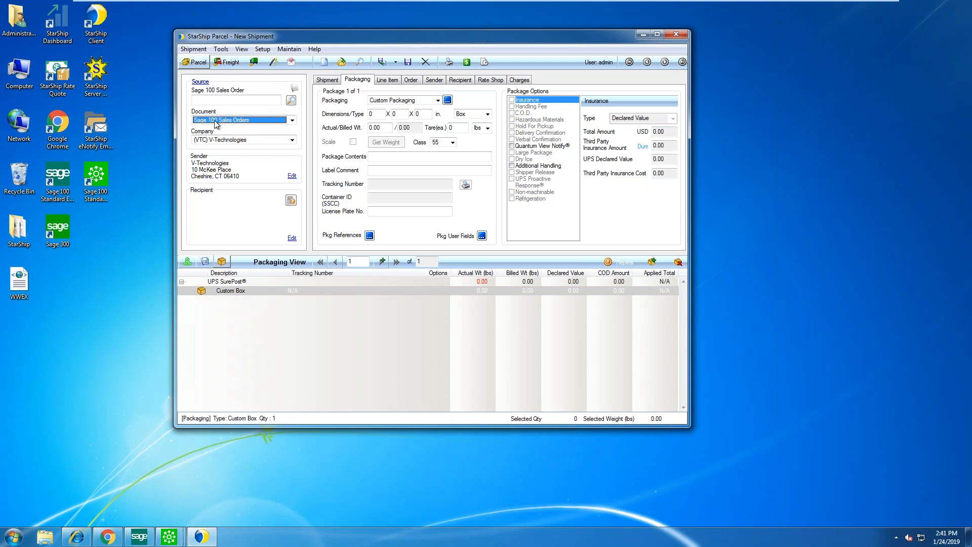
{"action": "left_click", "coordinate": [217, 121]}
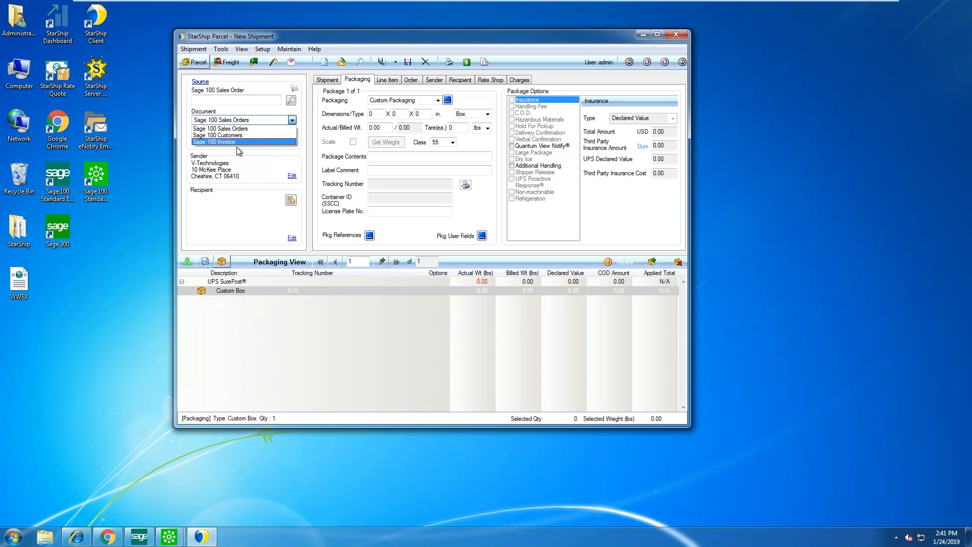
{"action": "key", "text": "Up"}
{"action": "key", "text": "Up"}
{"action": "key", "text": "Return"}
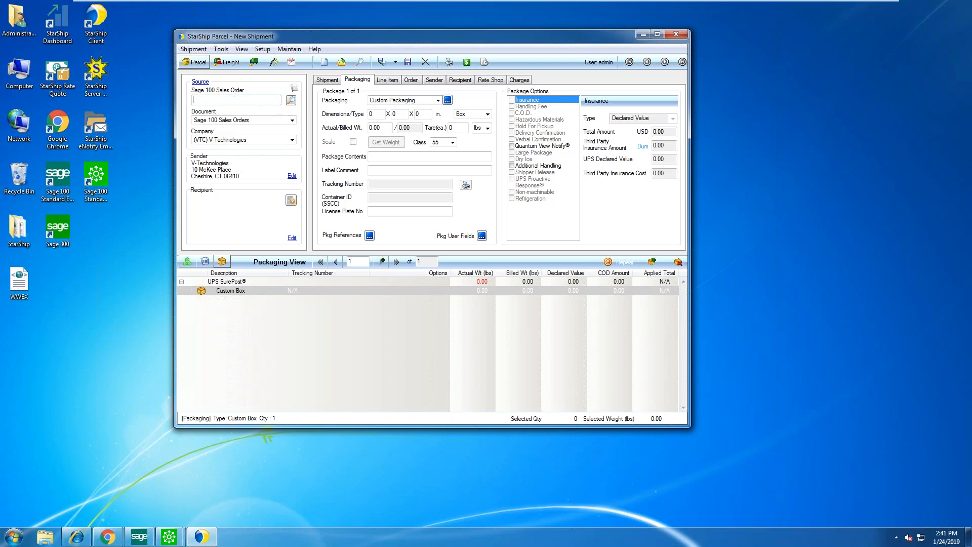
{"action": "type", "text": "22"}
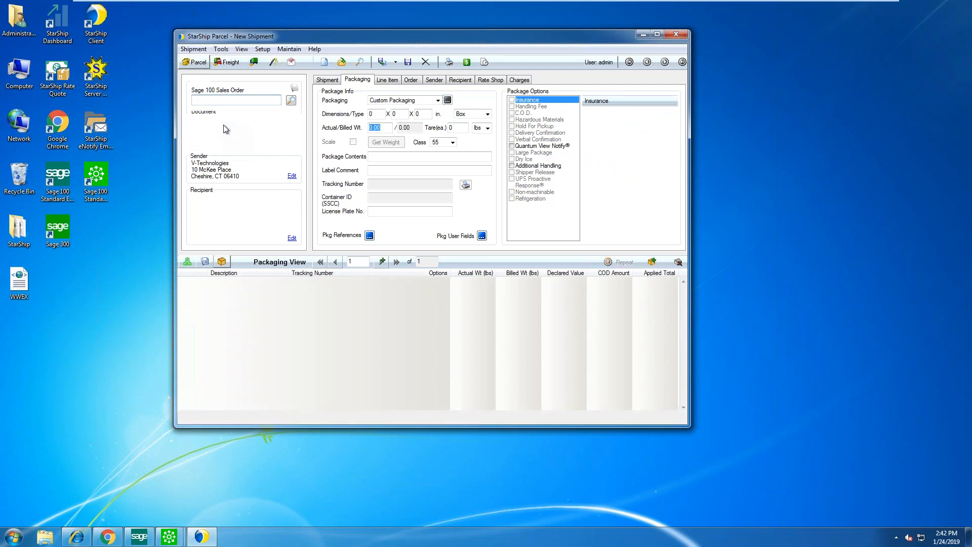
View the UPS Worldwide Saver shipment's carrier, service and 184.97 charges for order 222
{"action": "left_click", "coordinate": [327, 80]}
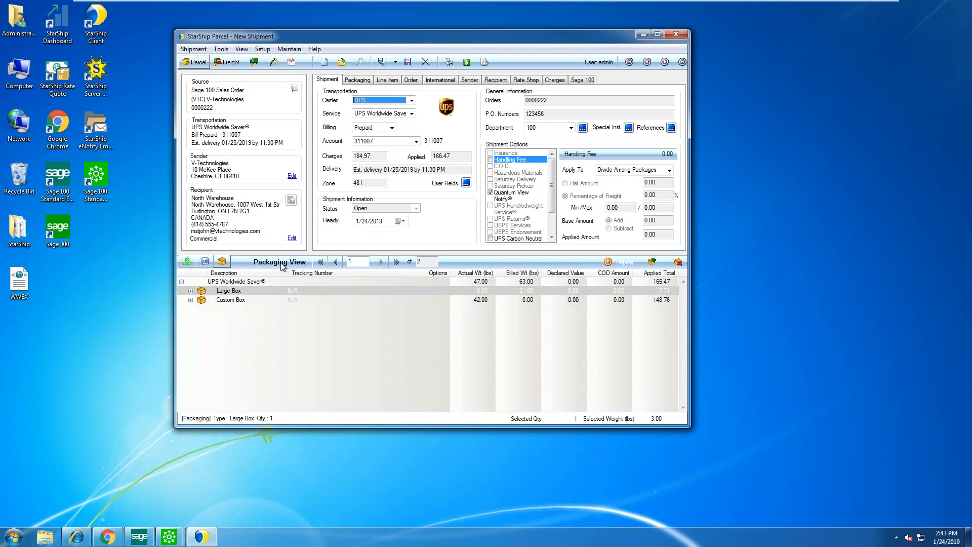
Expand both boxes in the Packaging View and drop CHROME SIDE RAILS back under Custom Box
{"action": "right_click", "coordinate": [269, 281]}
{"action": "left_click", "coordinate": [303, 289]}
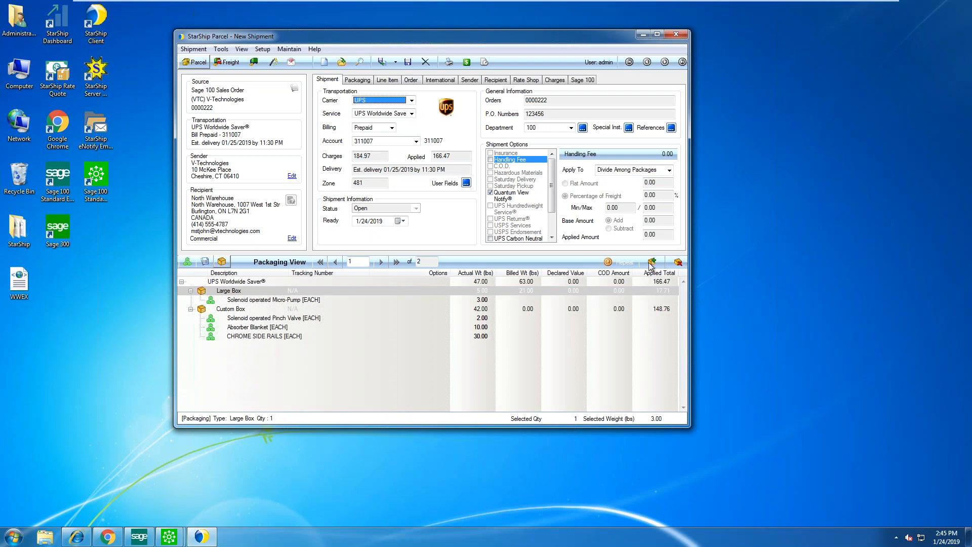
{"action": "left_click_drag", "start_coordinate": [260, 336], "coordinate": [267, 343]}
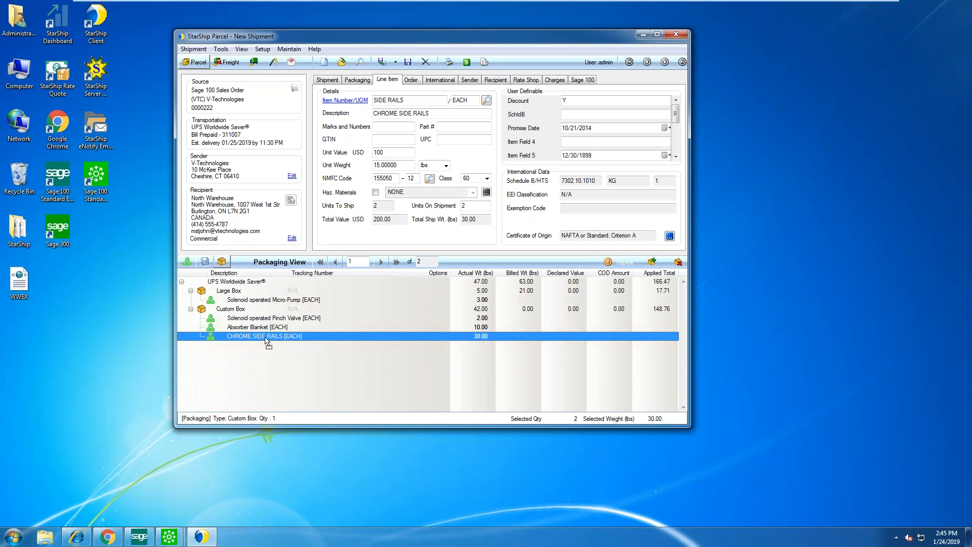
Show the 18 x 20 x 8 Large Box details, then its Solenoid operated Micro-Pump line item
{"action": "left_click", "coordinate": [224, 292]}
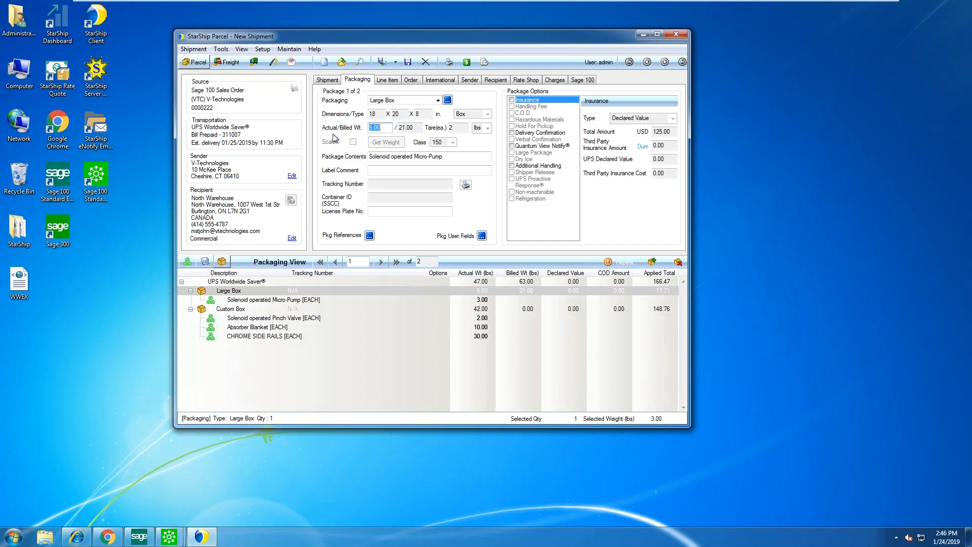
{"action": "left_click", "coordinate": [308, 301]}
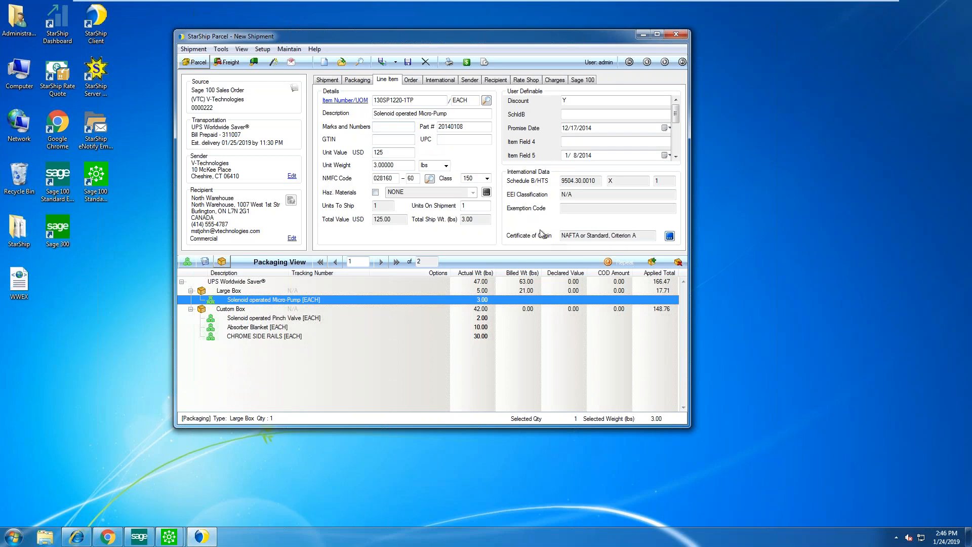
Open the Micro-Pump's commodity information and look up its Schedule B code 9504.30.0010
{"action": "left_click", "coordinate": [670, 235]}
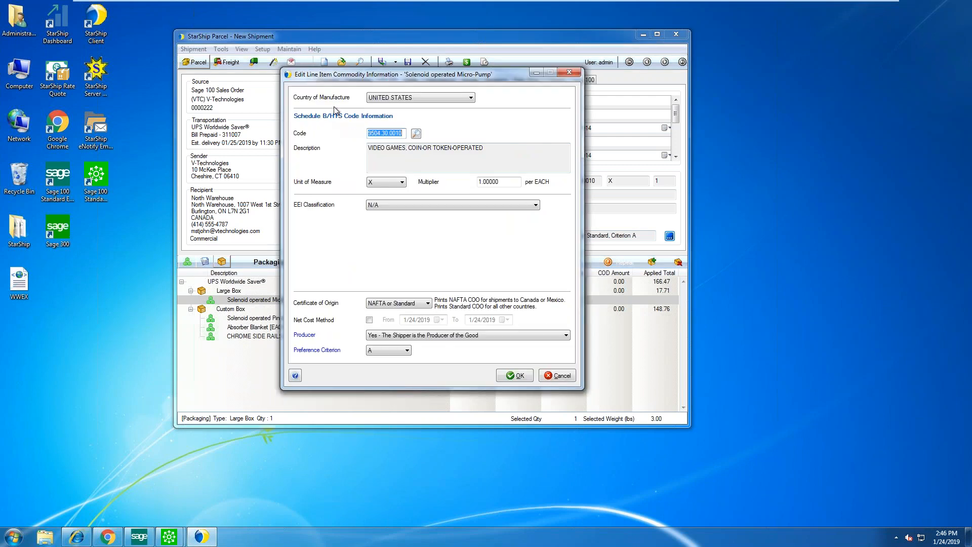
{"action": "left_click", "coordinate": [416, 134]}
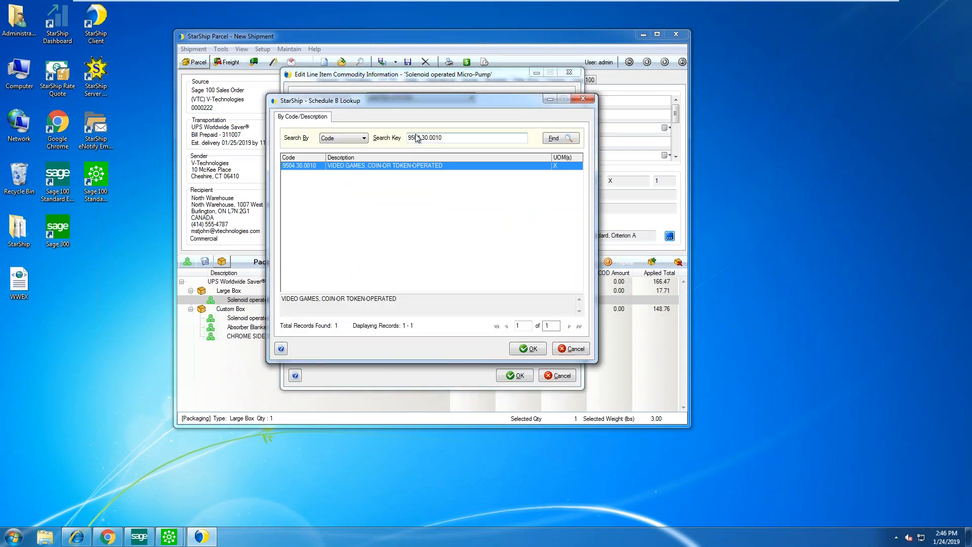
Search Schedule B by Code, accept 9504.30.0010, and confirm the Micro-Pump's commodity information
{"action": "left_click", "coordinate": [338, 139]}
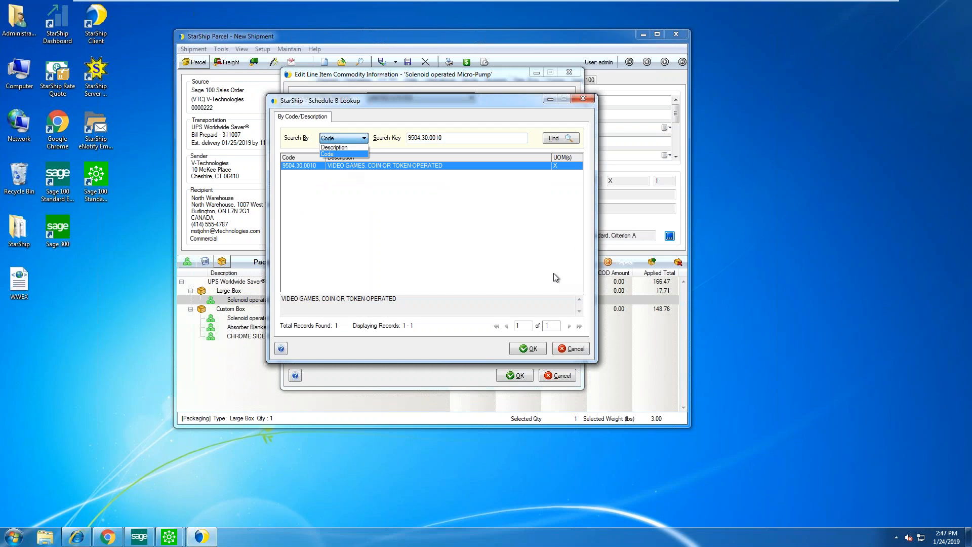
{"action": "left_click", "coordinate": [535, 349]}
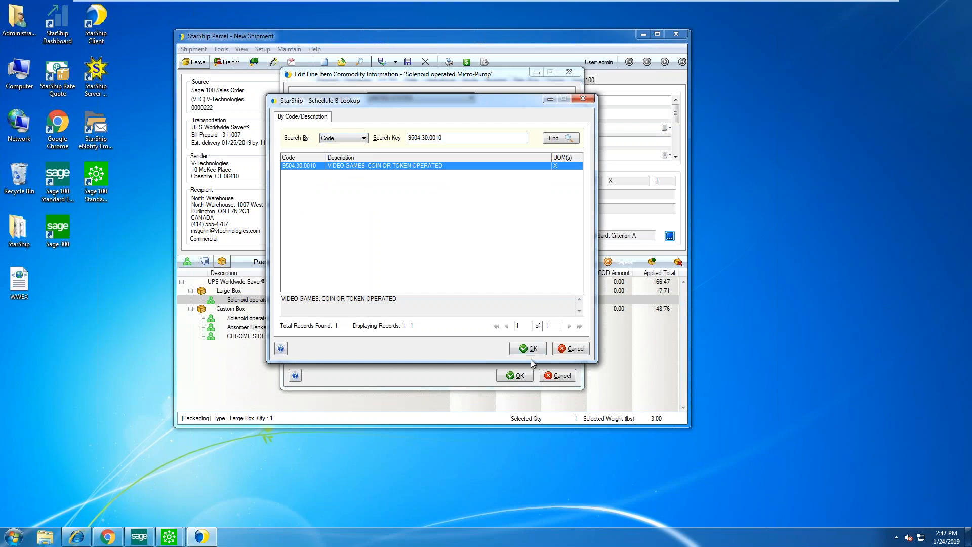
{"action": "key", "text": "Return"}
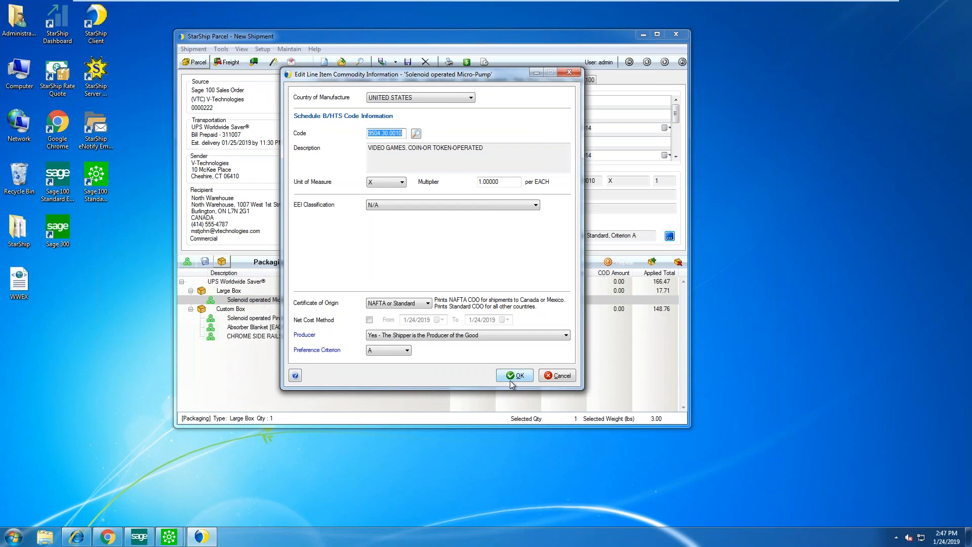
{"action": "left_click", "coordinate": [514, 378]}
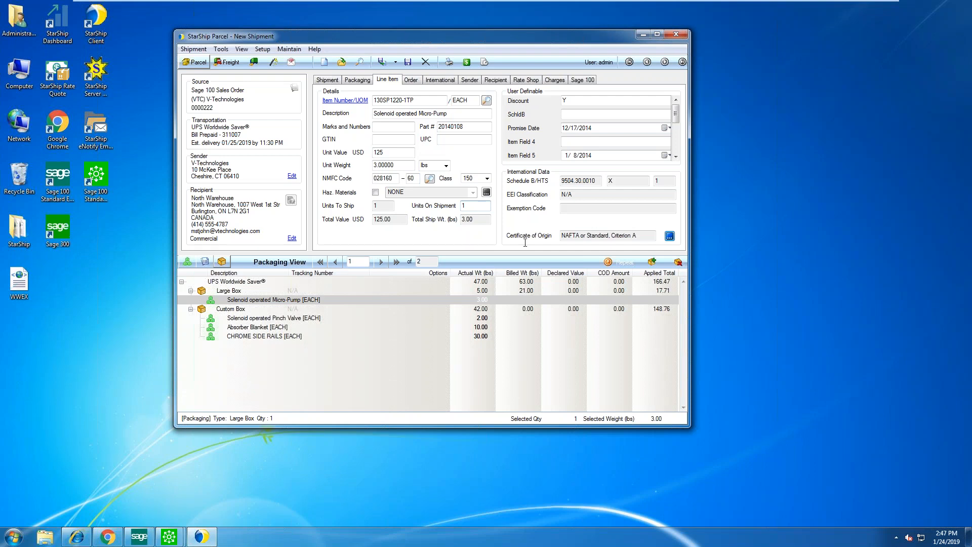
Get UPS and FedEx rate quotes with estimated delivery dates, then bring Sage Sales Order Entry forward
{"action": "left_click", "coordinate": [467, 62]}
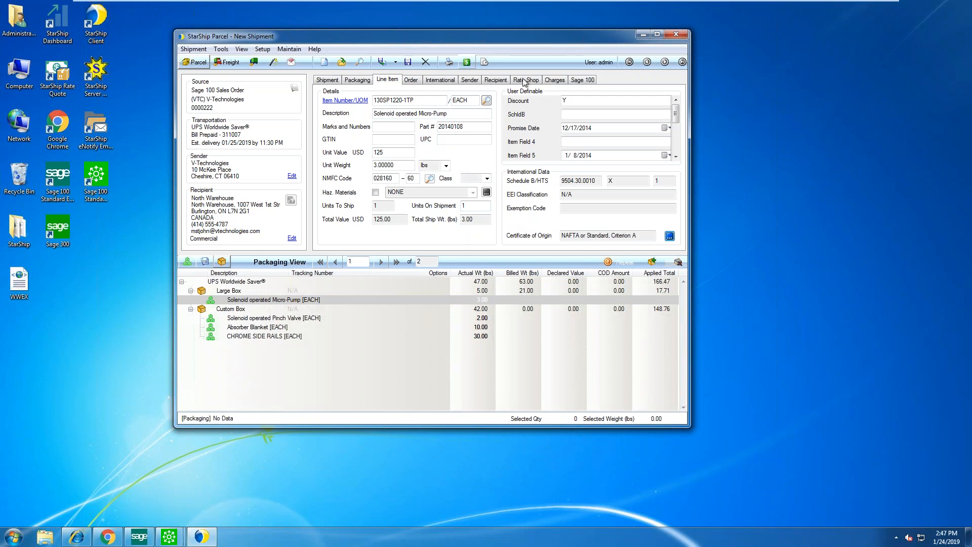
{"action": "left_click", "coordinate": [524, 82]}
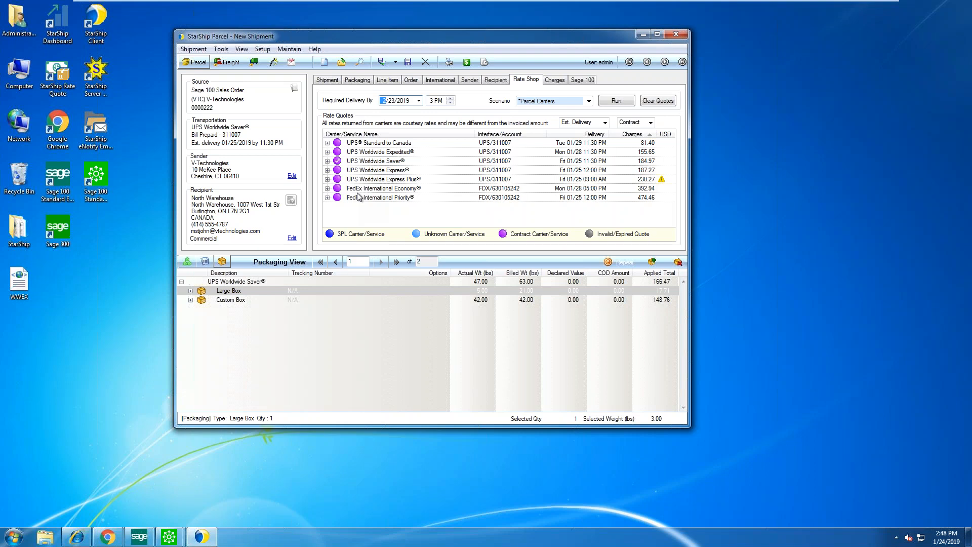
{"action": "left_click", "coordinate": [593, 126]}
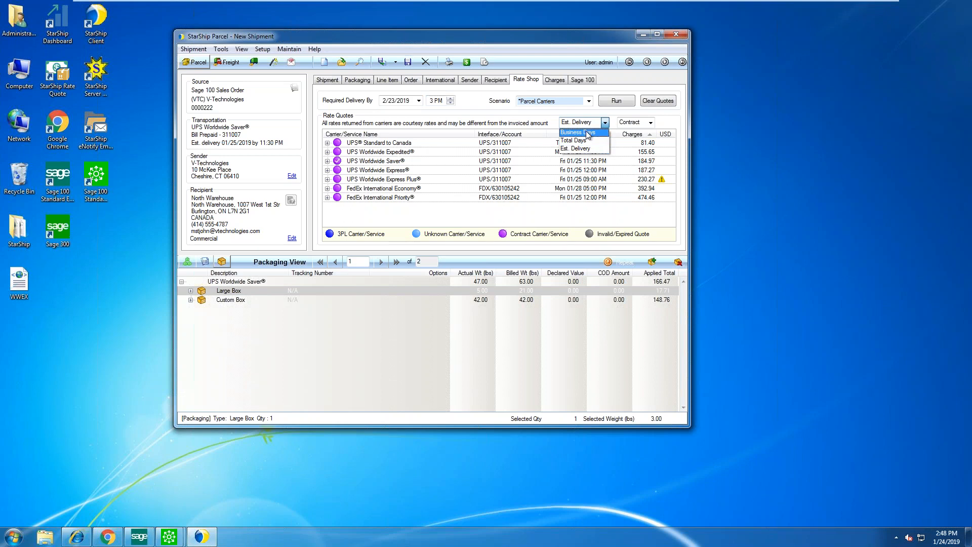
{"action": "left_click", "coordinate": [527, 122]}
{"action": "left_click", "coordinate": [637, 124]}
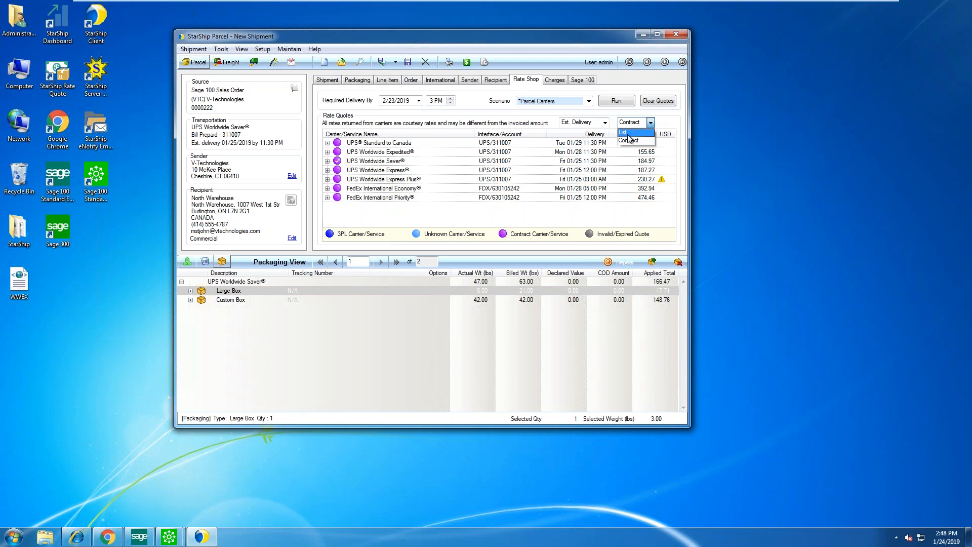
{"action": "left_click", "coordinate": [538, 115]}
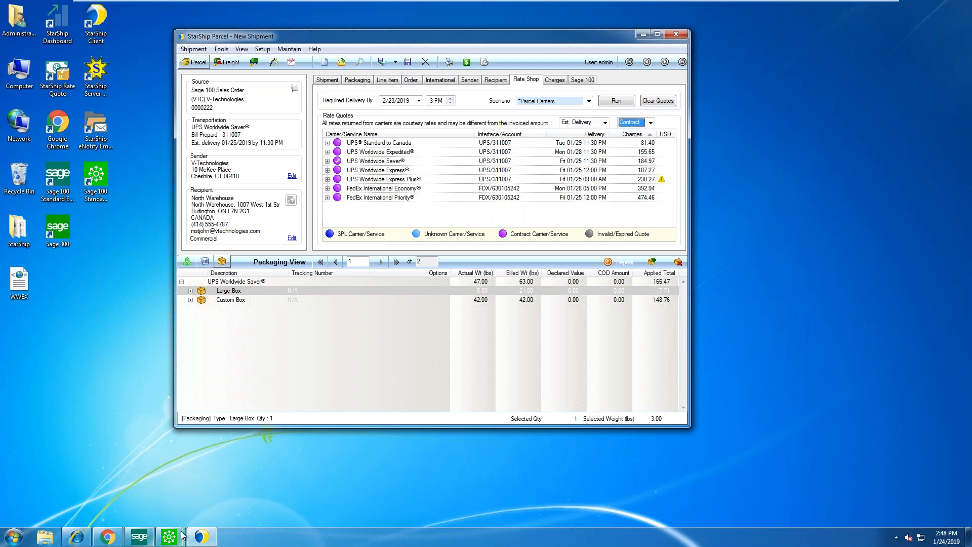
{"action": "mouse_move", "coordinate": [139, 536]}
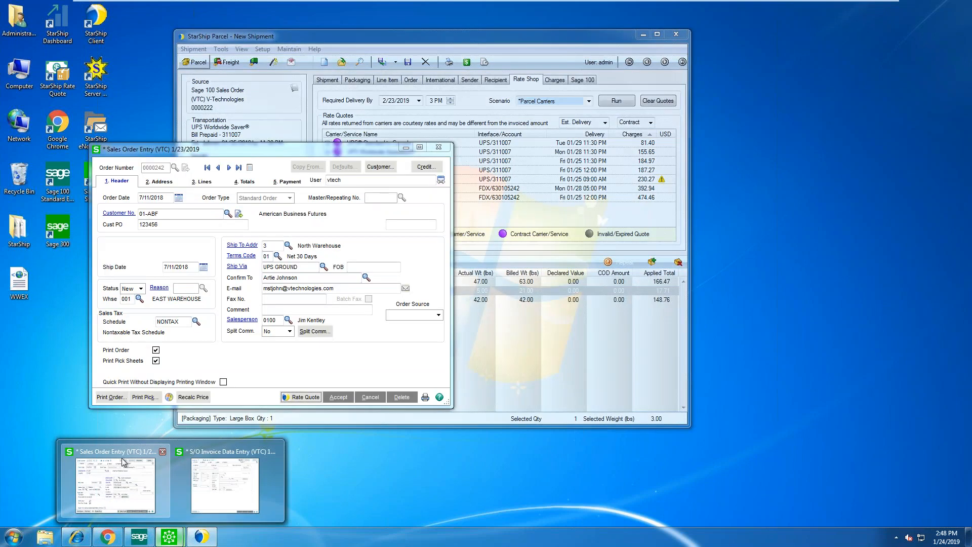
{"action": "left_click", "coordinate": [123, 462]}
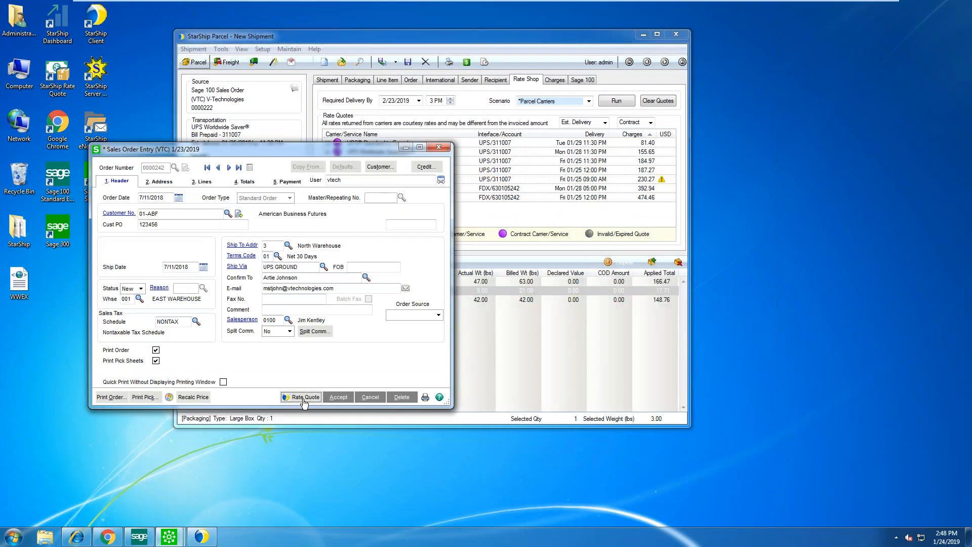
Minimize Sales Order Entry to reveal the shipment's seven UPS and FedEx rate quotes
{"action": "left_click", "coordinate": [405, 149]}
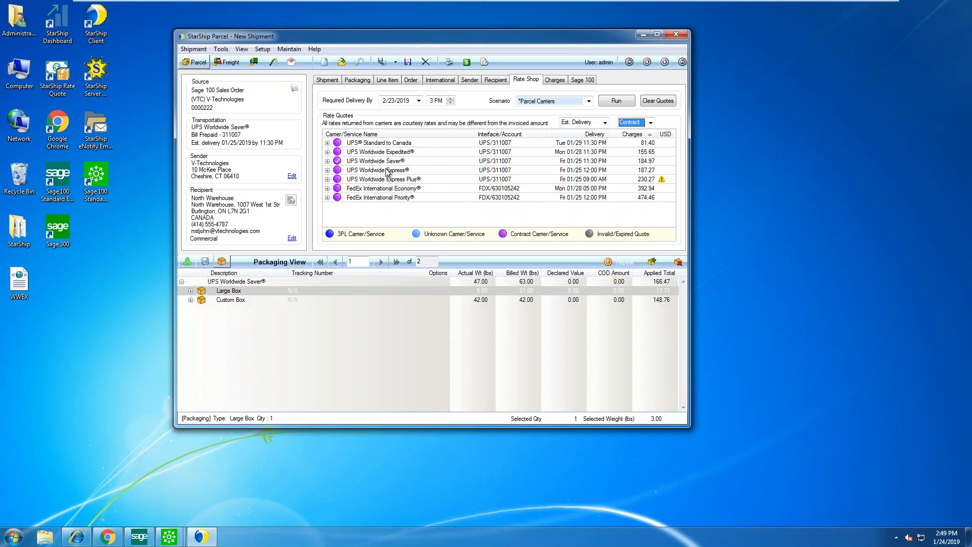
{"action": "left_click", "coordinate": [555, 80]}
Show Entire Shipment charges and open the Applied Freight Rules showing the 10% FreightDiscount rule
{"action": "left_click", "coordinate": [419, 99]}
{"action": "left_click", "coordinate": [404, 109]}
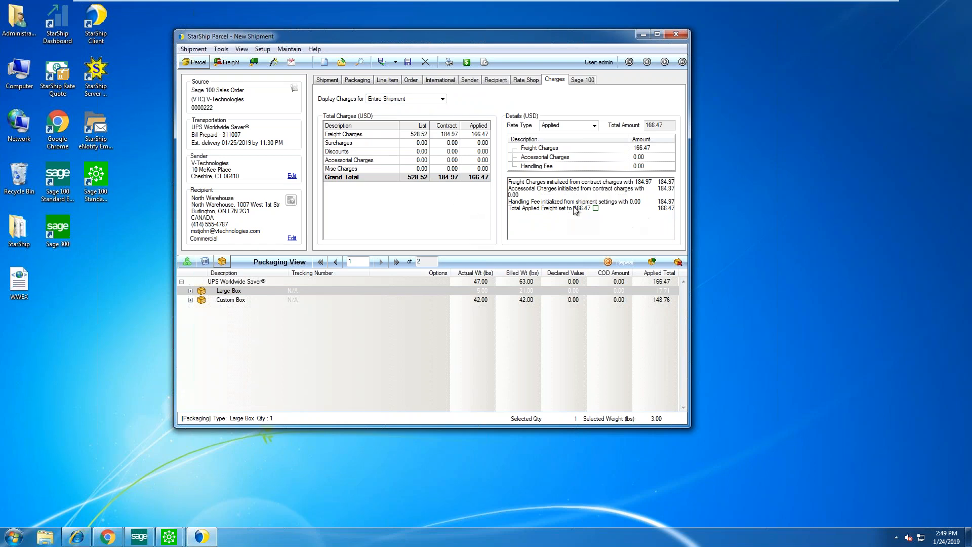
{"action": "left_click", "coordinate": [596, 208]}
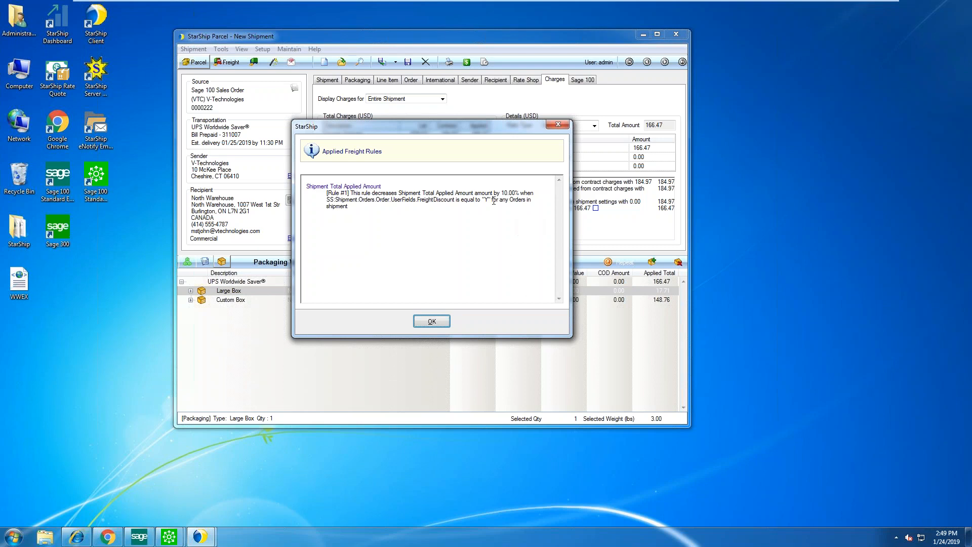
{"action": "double_click", "coordinate": [428, 199]}
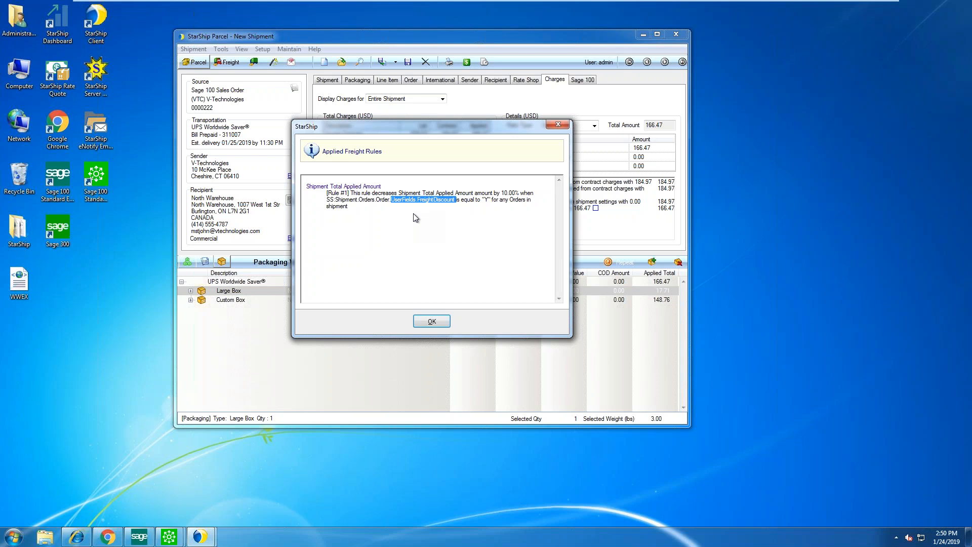
Close the freight rules explanation to see totals of 528.52 list, 184.97 contract, 166.47 applied
{"action": "left_click", "coordinate": [432, 322]}
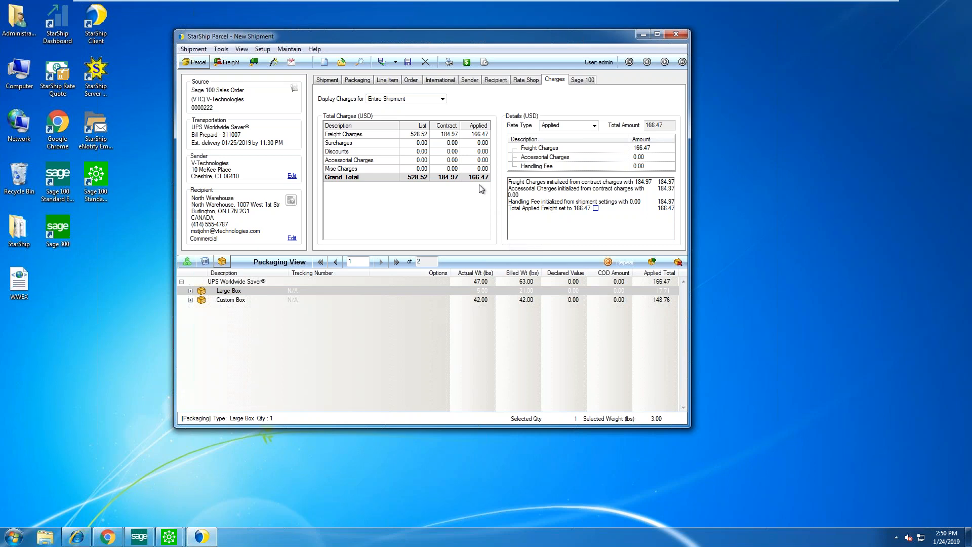
Process the UPS Worldwide Saver shipment, then enlarge, inspect and close the first label preview
{"action": "left_click", "coordinate": [382, 63]}
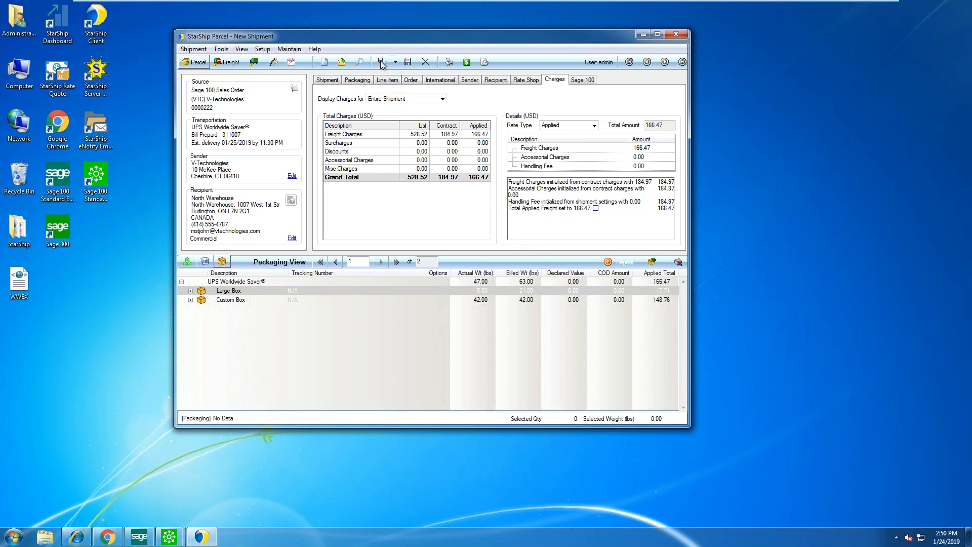
{"action": "left_click", "coordinate": [381, 63]}
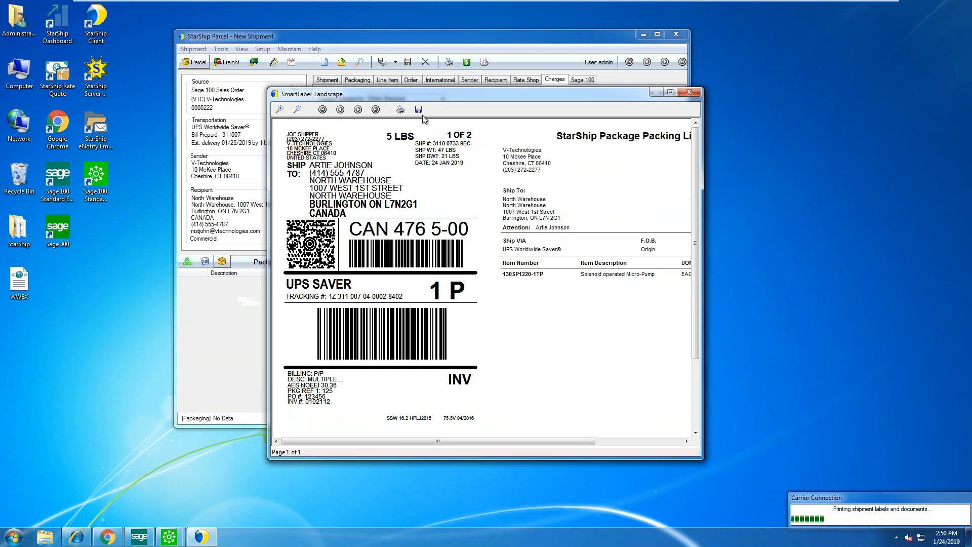
{"action": "left_click_drag", "start_coordinate": [441, 95], "coordinate": [303, 35]}
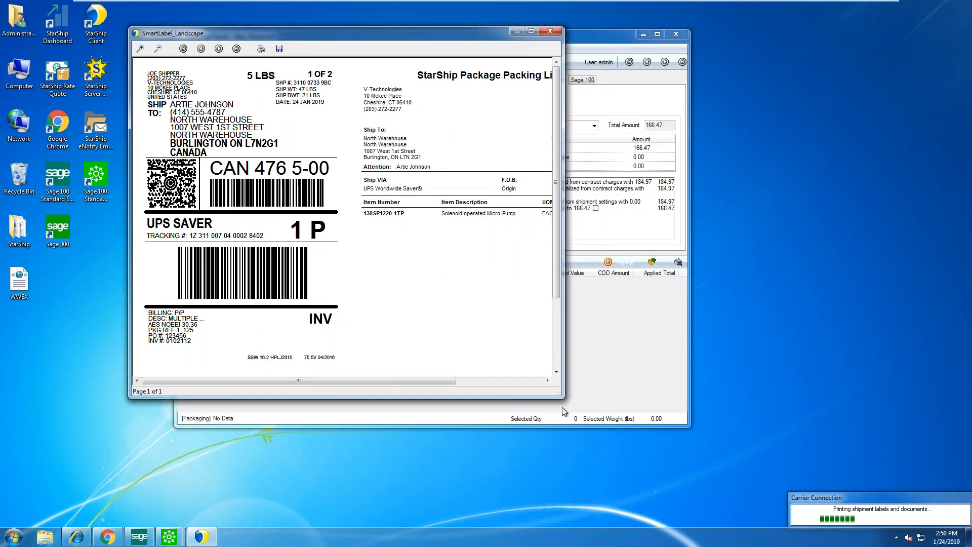
{"action": "left_click_drag", "start_coordinate": [561, 393], "coordinate": [777, 494]}
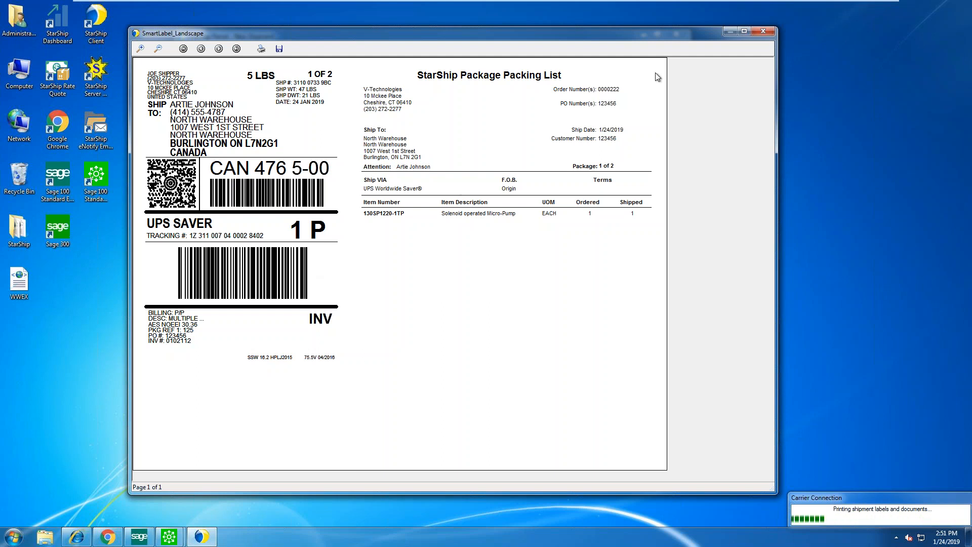
{"action": "left_click", "coordinate": [763, 31]}
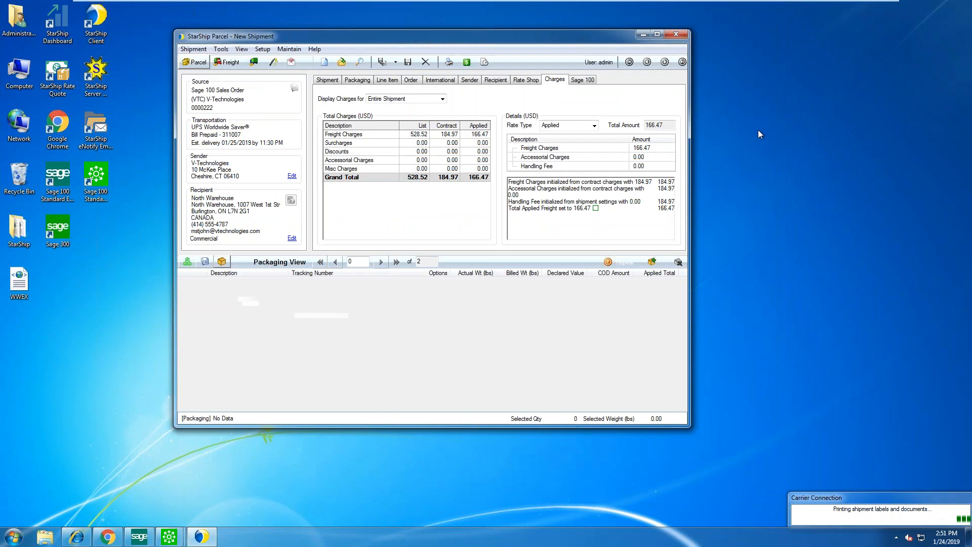
Close the second label preview and review the maximized commercial invoice totalling 1041.47
{"action": "left_click", "coordinate": [690, 93]}
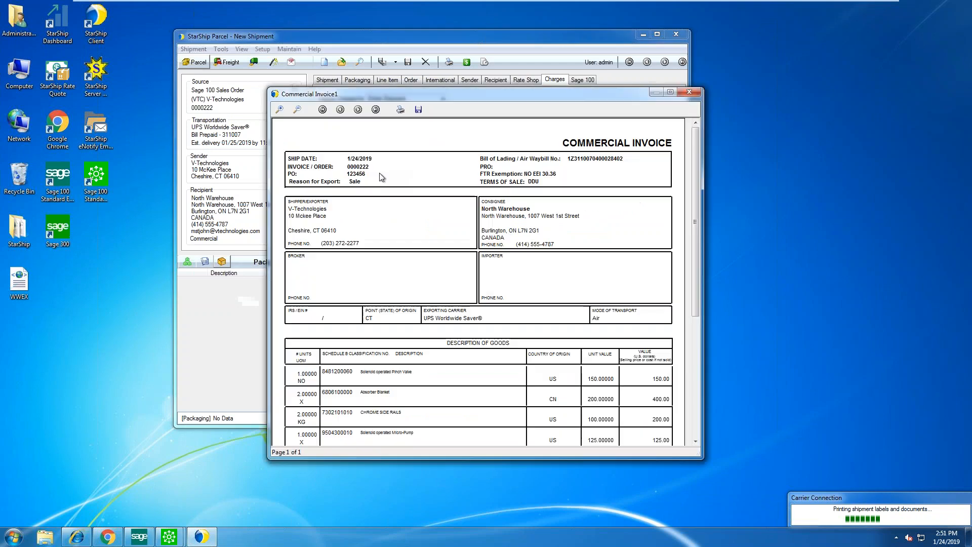
{"action": "left_click_drag", "start_coordinate": [421, 95], "coordinate": [287, 28]}
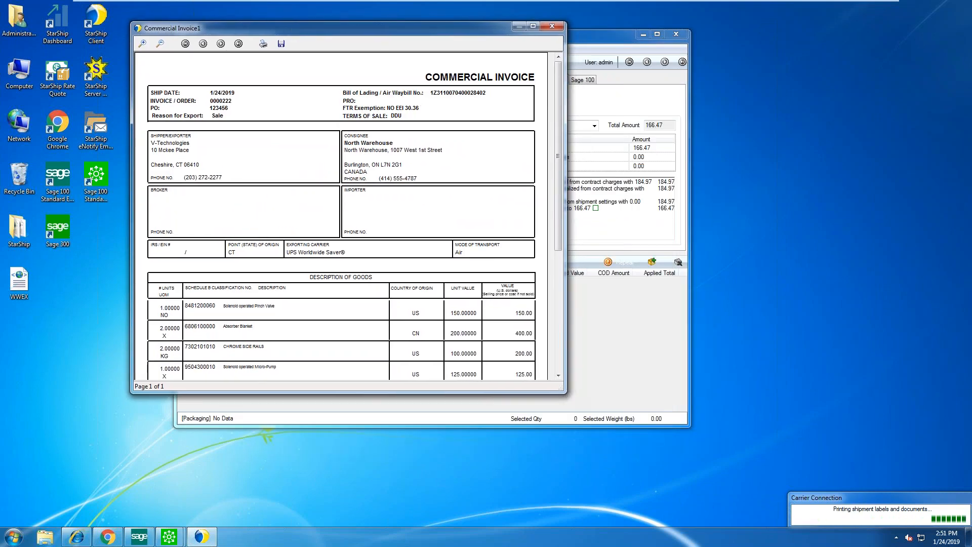
{"action": "left_click", "coordinate": [532, 27]}
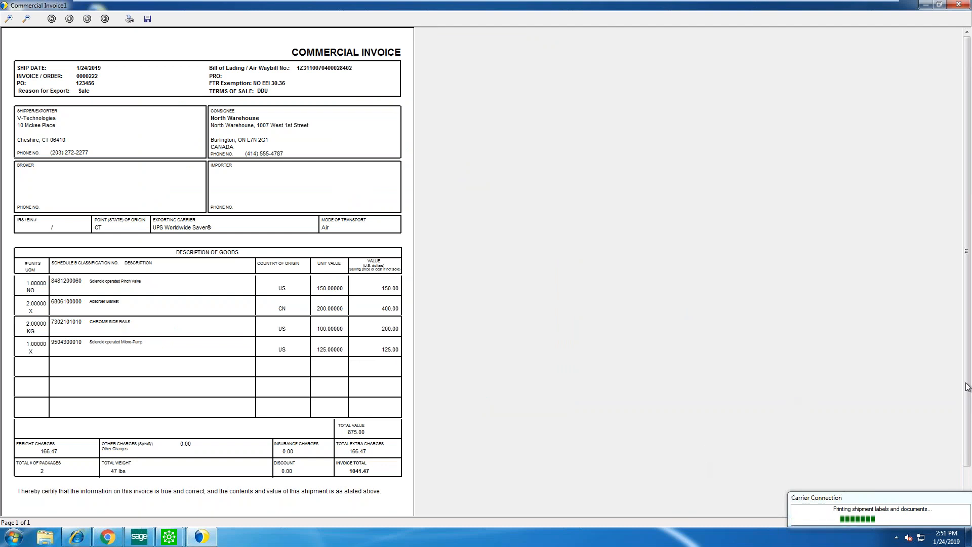
{"action": "left_click_drag", "start_coordinate": [968, 395], "coordinate": [968, 426]}
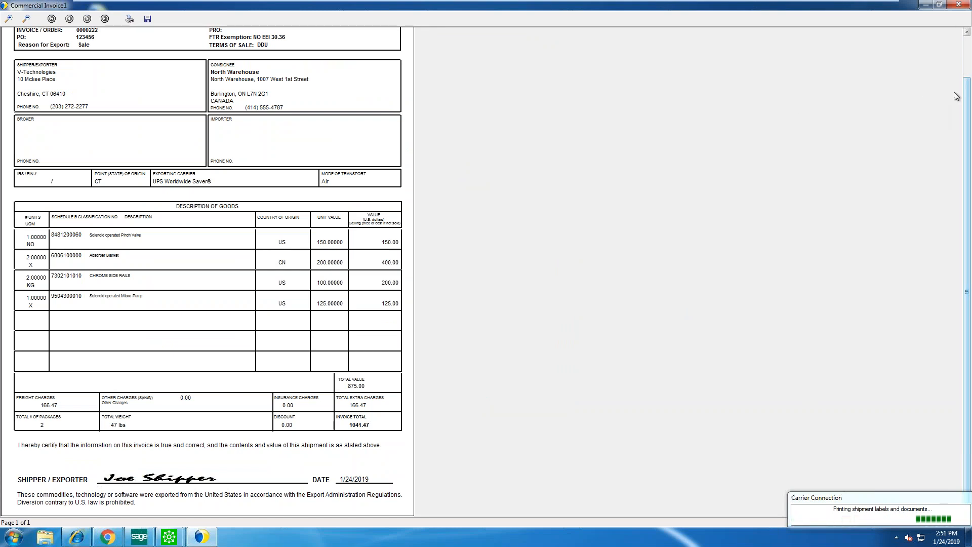
{"action": "scroll", "coordinate": [967, 42], "scroll_direction": "up", "scroll_amount": 2}
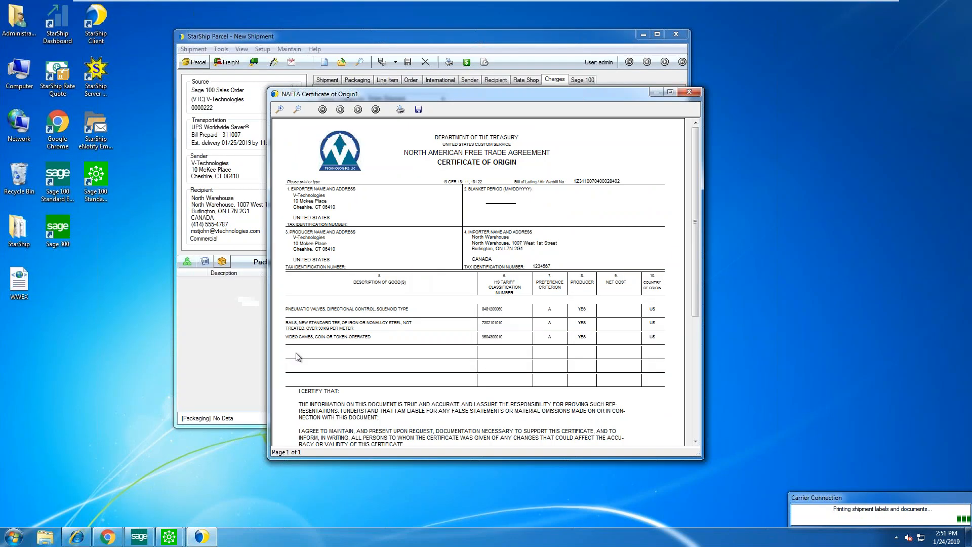
Scroll through and close the NAFTA Certificate of Origin preview, then switch to Sage 100
{"action": "left_click_drag", "start_coordinate": [695, 192], "coordinate": [677, 319]}
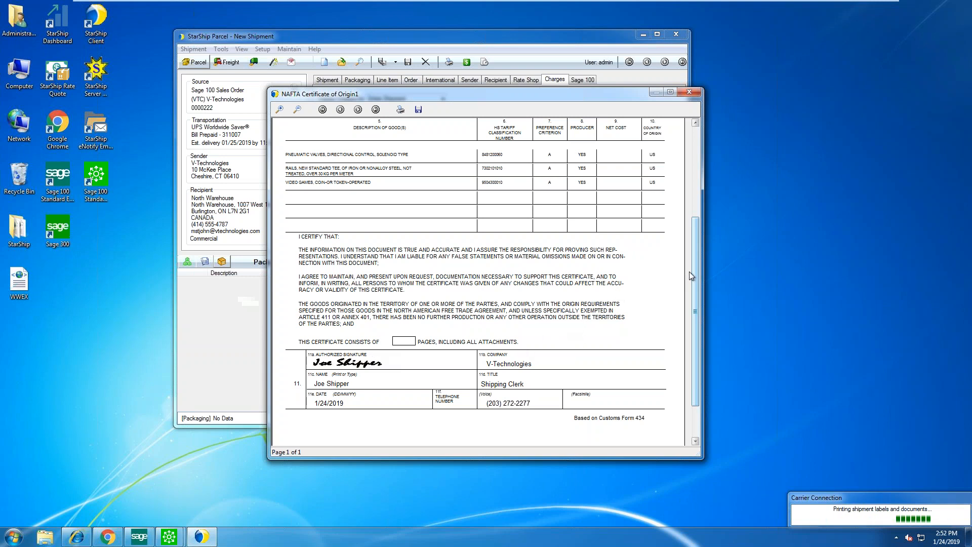
{"action": "left_click_drag", "start_coordinate": [698, 250], "coordinate": [696, 154]}
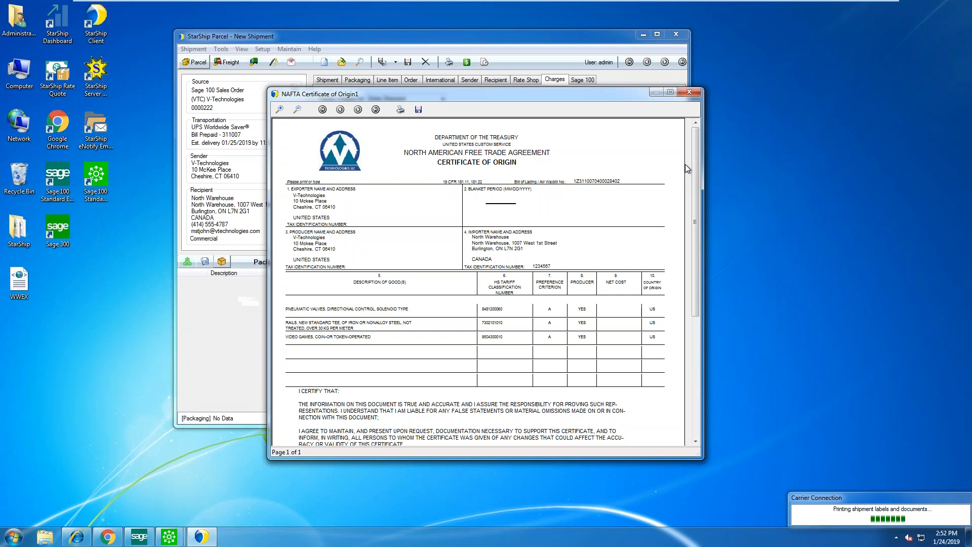
{"action": "left_click", "coordinate": [689, 92]}
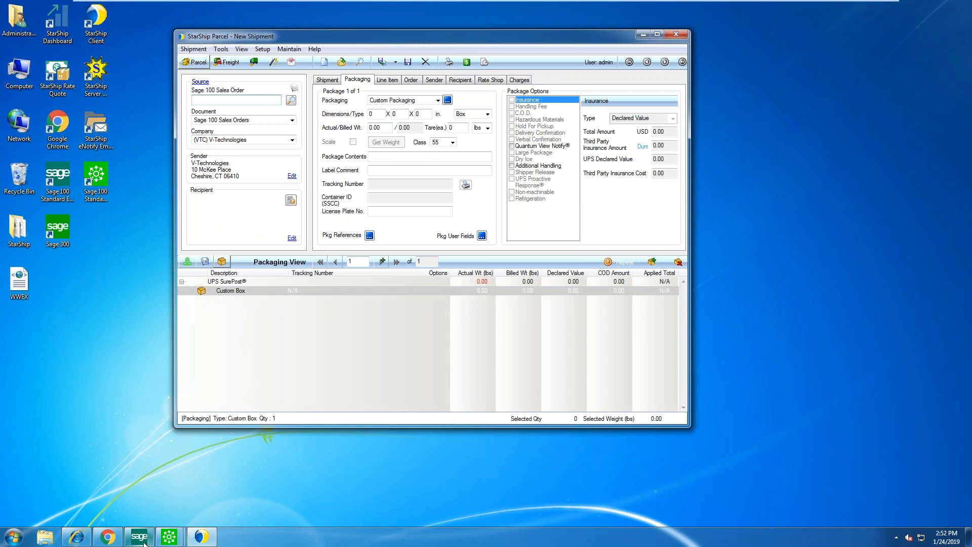
{"action": "left_click", "coordinate": [172, 540]}
Load invoice 0102112 for American Business Futures in S/O Invoice Data Entry
{"action": "mouse_move", "coordinate": [171, 540]}
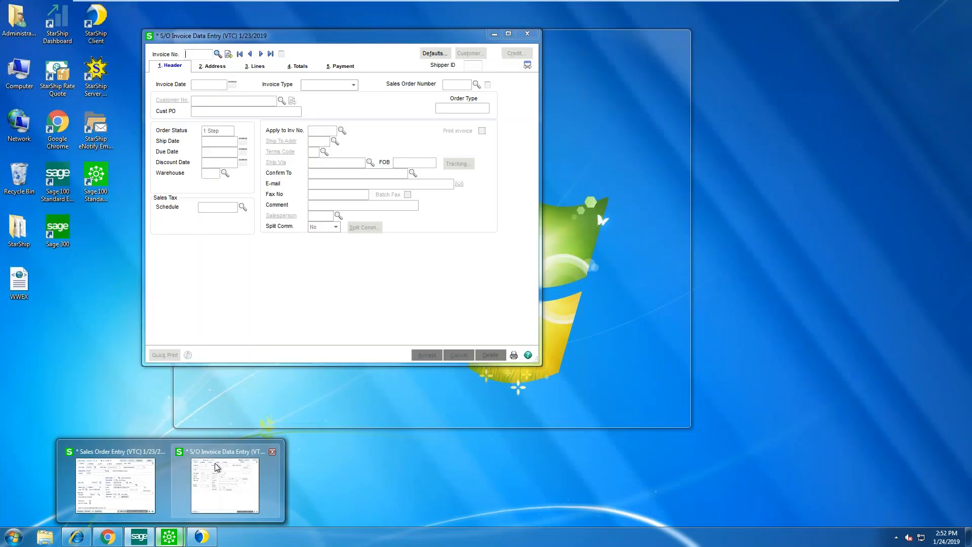
{"action": "left_click", "coordinate": [214, 457]}
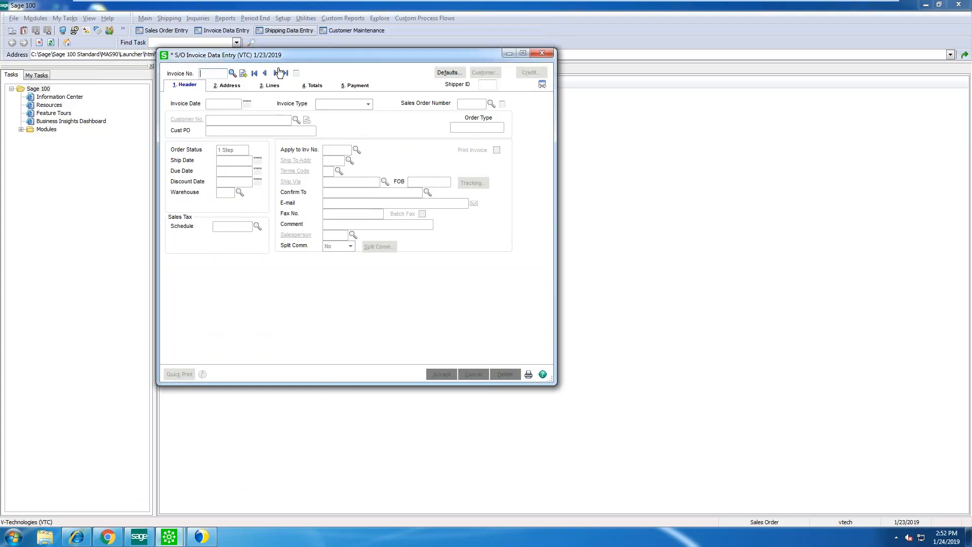
{"action": "left_click", "coordinate": [276, 74]}
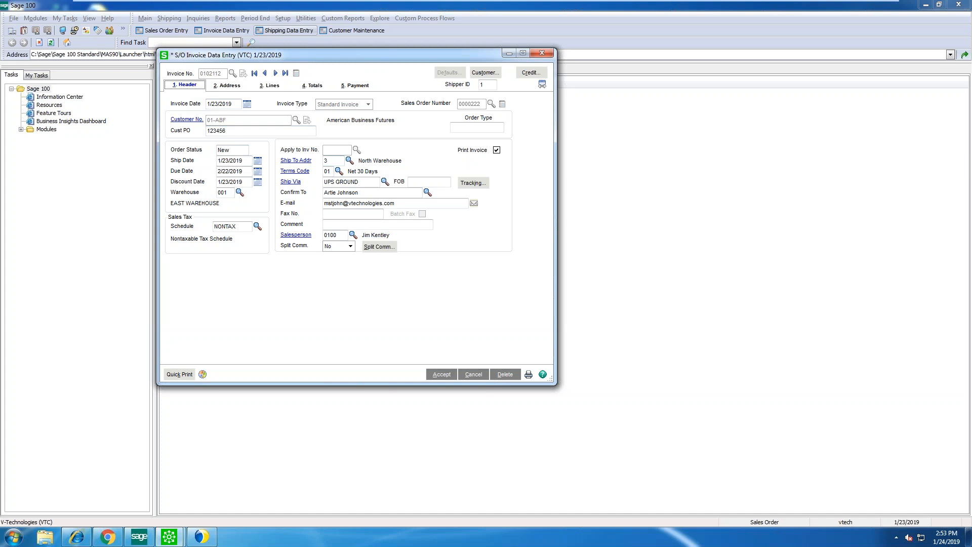
Review both packages' UPS tracking numbers and the items packed in package 0001
{"action": "left_click", "coordinate": [473, 183]}
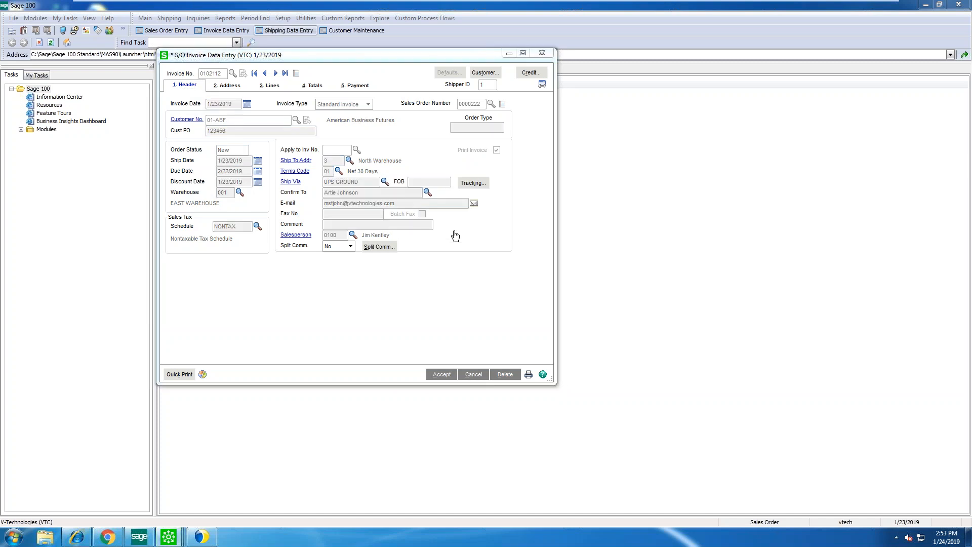
{"action": "left_click", "coordinate": [184, 173]}
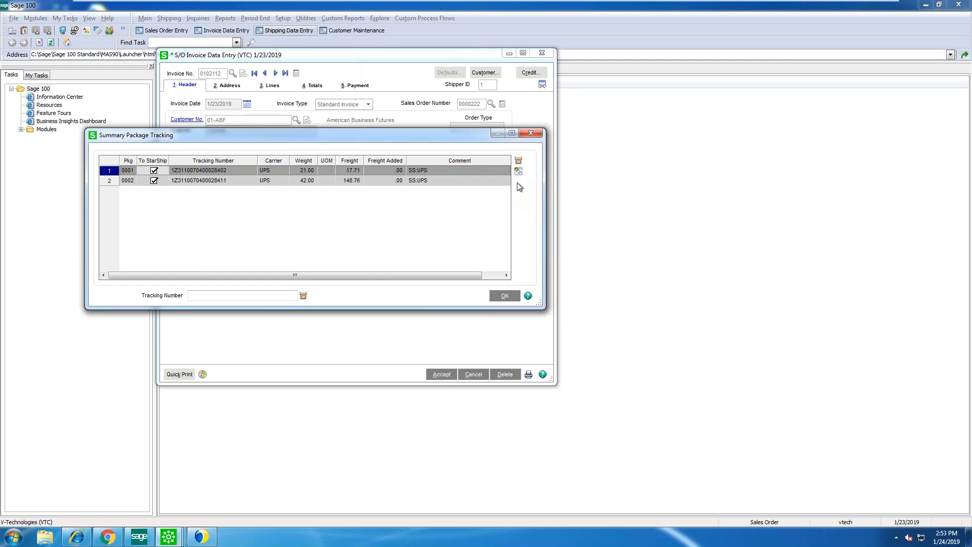
{"action": "left_click", "coordinate": [519, 173]}
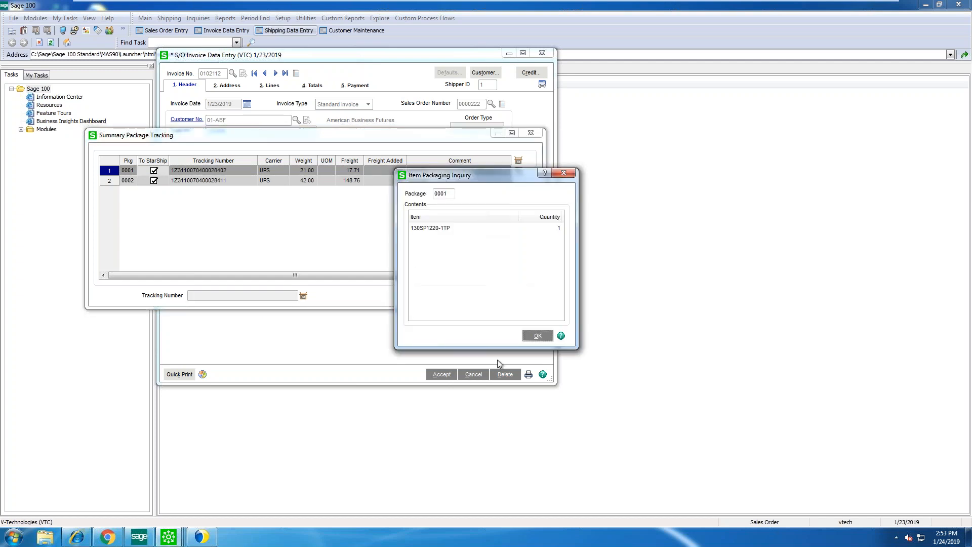
{"action": "left_click", "coordinate": [536, 332]}
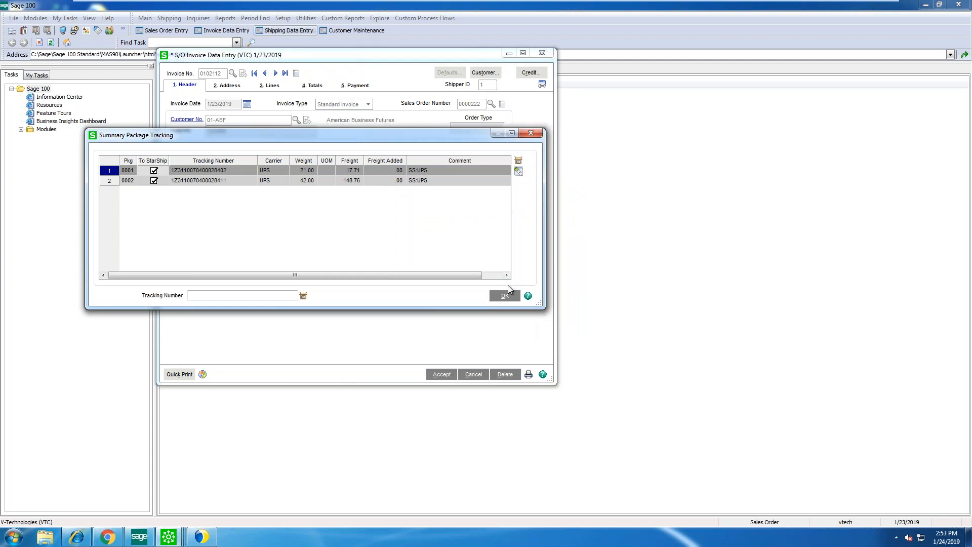
{"action": "left_click", "coordinate": [505, 295]}
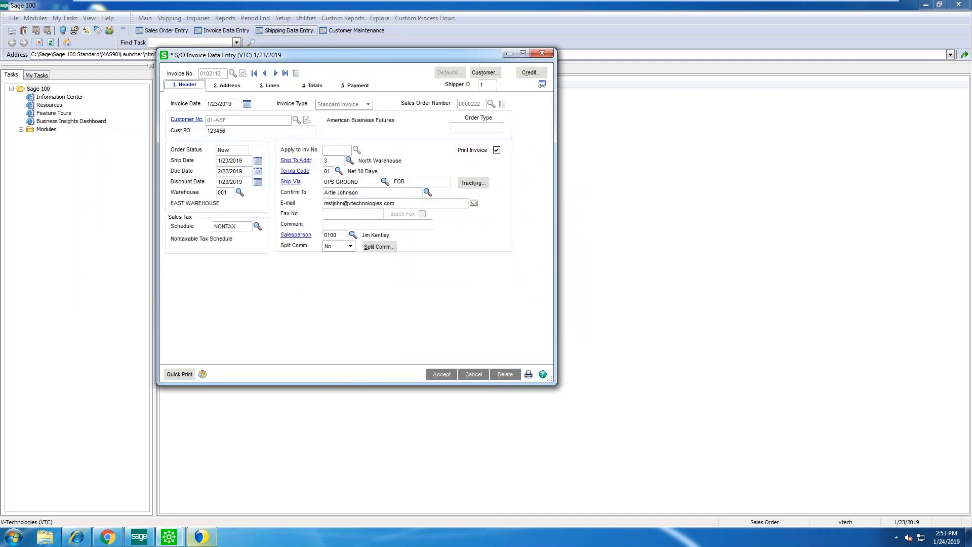
{"action": "left_click", "coordinate": [108, 538]}
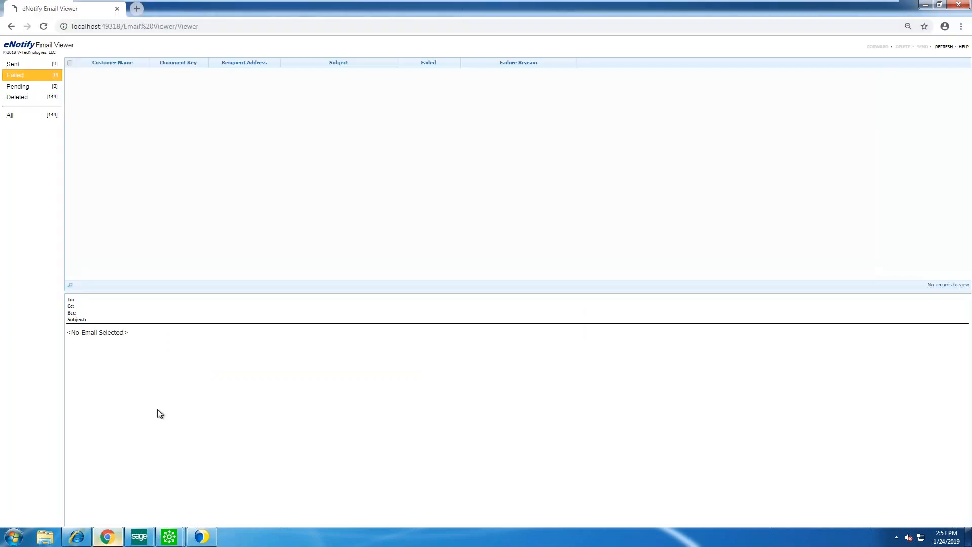
Read the pending eNotify email for PO 123456 listing both package tracking numbers
{"action": "left_click", "coordinate": [38, 90]}
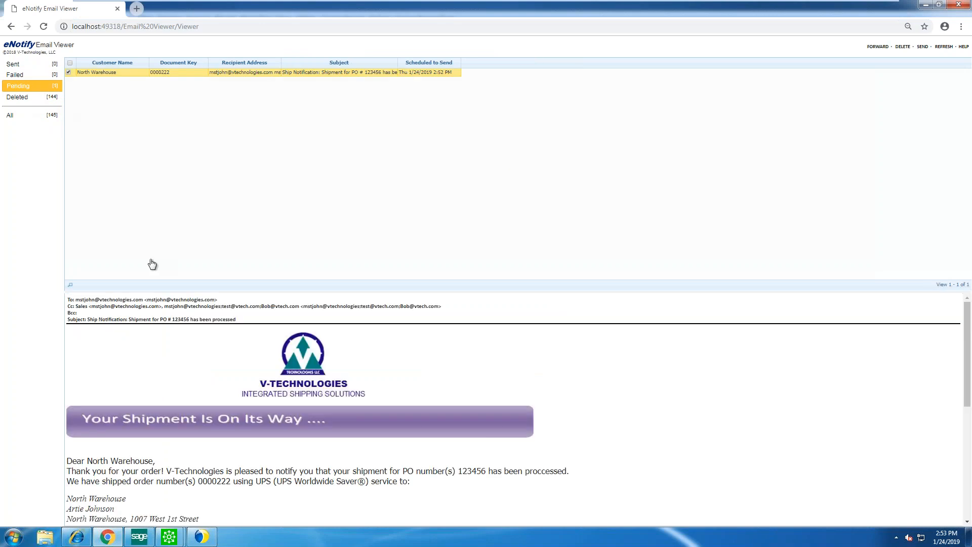
{"action": "left_click_drag", "start_coordinate": [232, 293], "coordinate": [223, 98]}
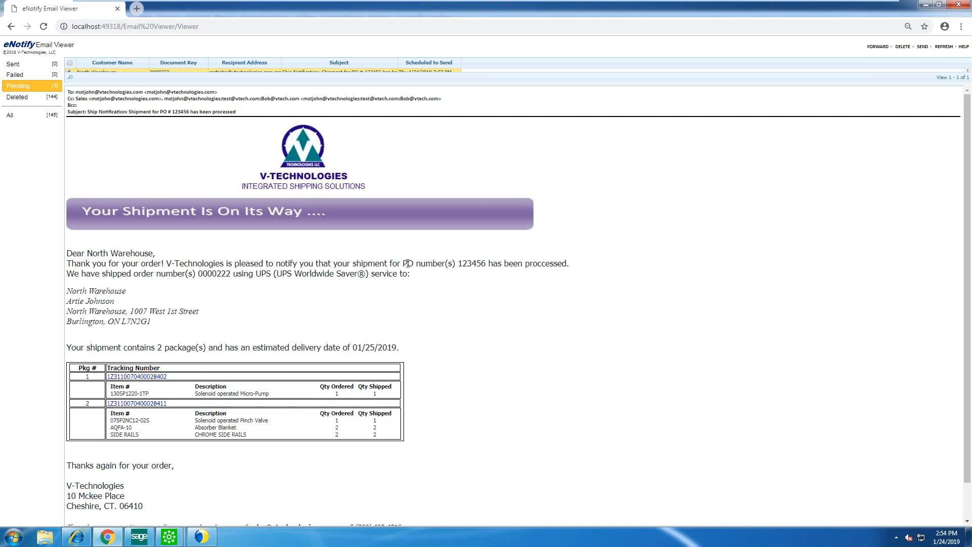
{"action": "left_click_drag", "start_coordinate": [403, 264], "coordinate": [506, 269]}
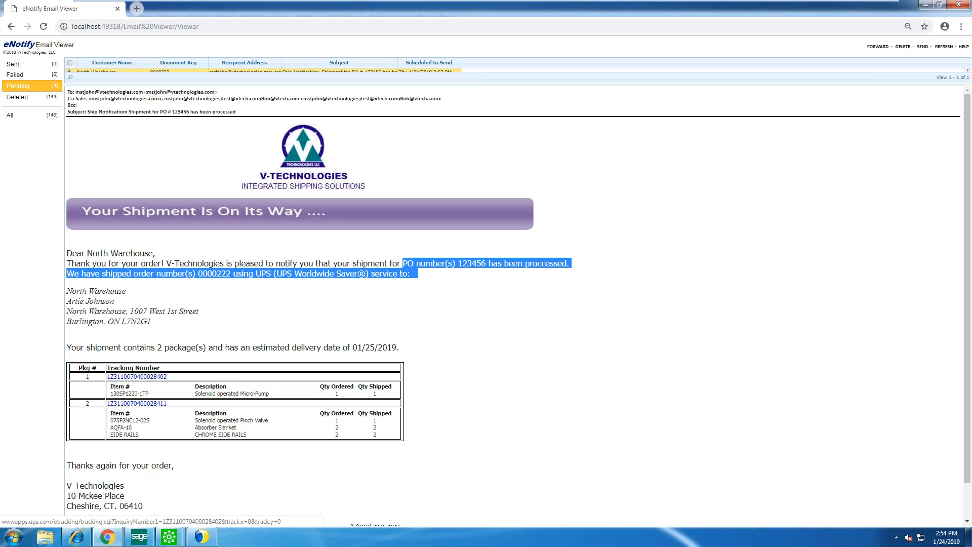
{"action": "scroll", "coordinate": [672, 402], "scroll_direction": "down", "scroll_amount": 1}
{"action": "left_click", "coordinate": [665, 397]}
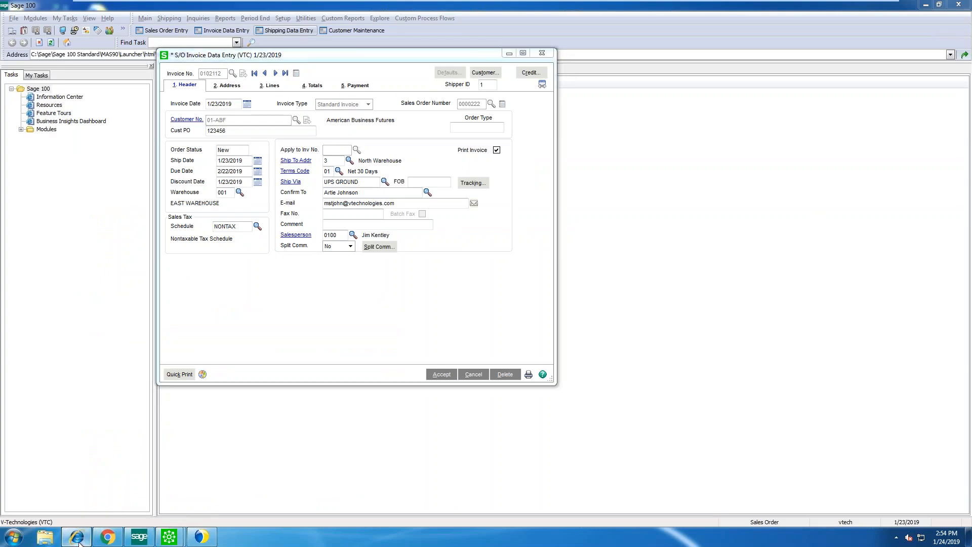
View the V-Technologies Dashboard's Shipments By User chart, then return to invoice 0102112
{"action": "left_click", "coordinate": [77, 538]}
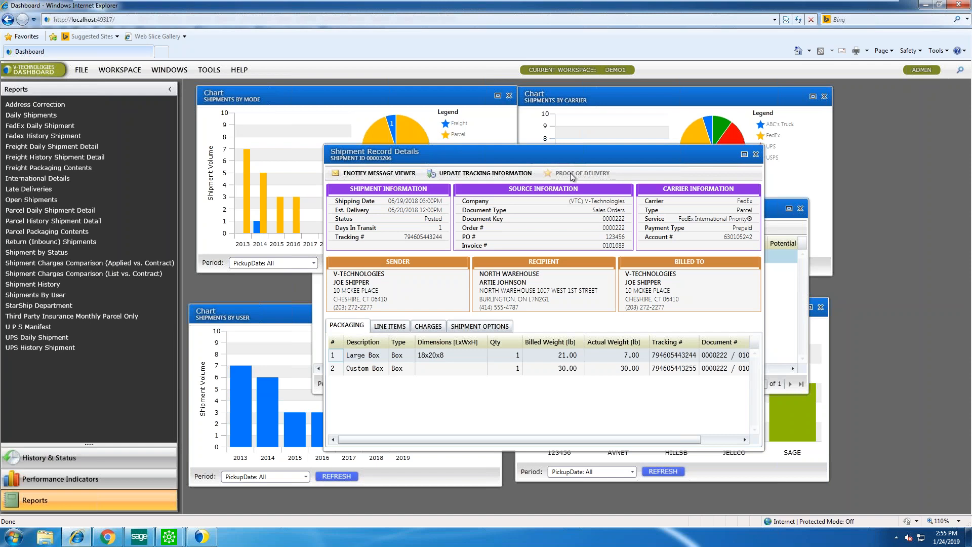
{"action": "left_click", "coordinate": [753, 158]}
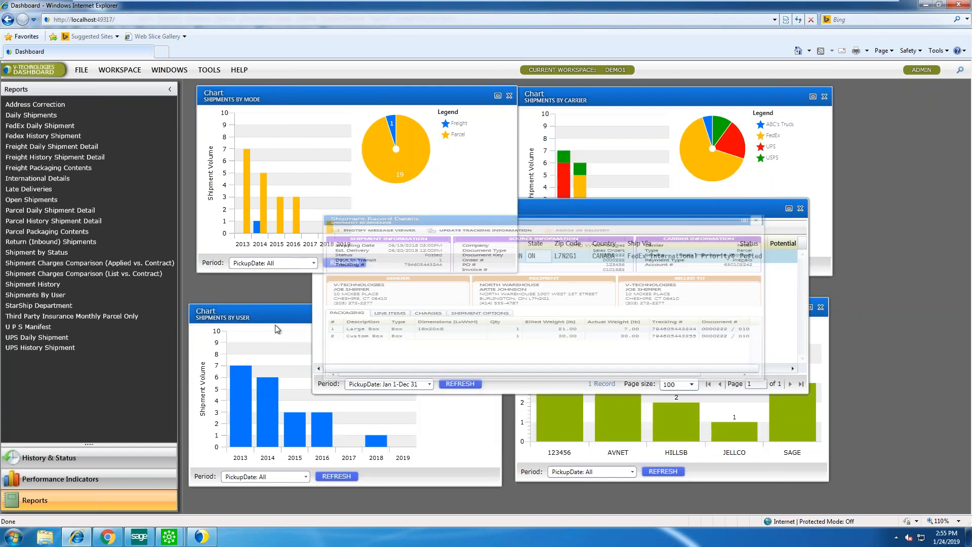
{"action": "left_click", "coordinate": [288, 376]}
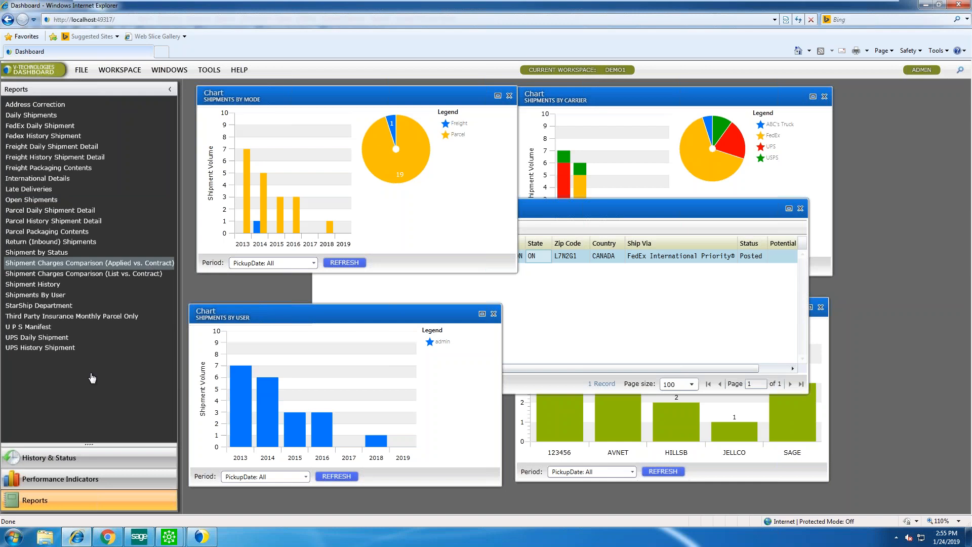
{"action": "mouse_move", "coordinate": [169, 538]}
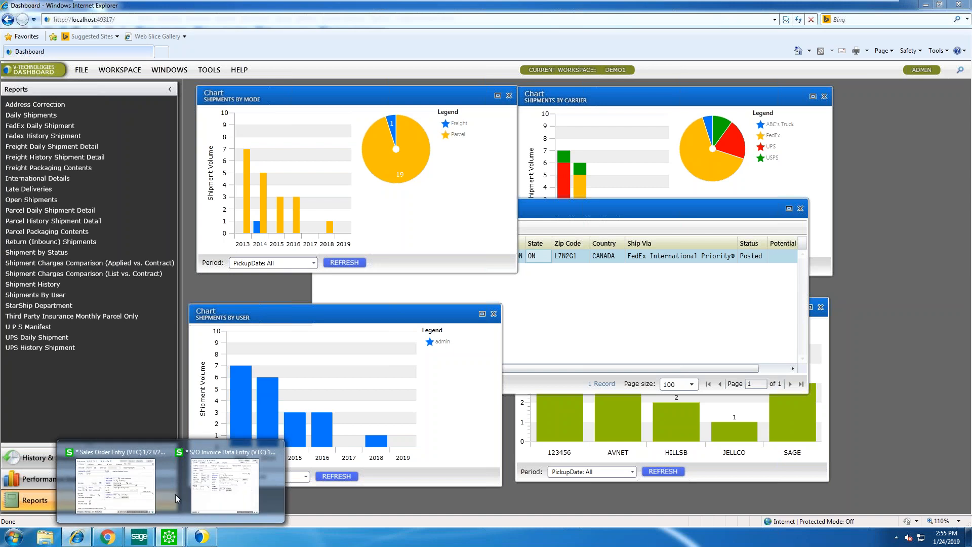
{"action": "left_click", "coordinate": [226, 454]}
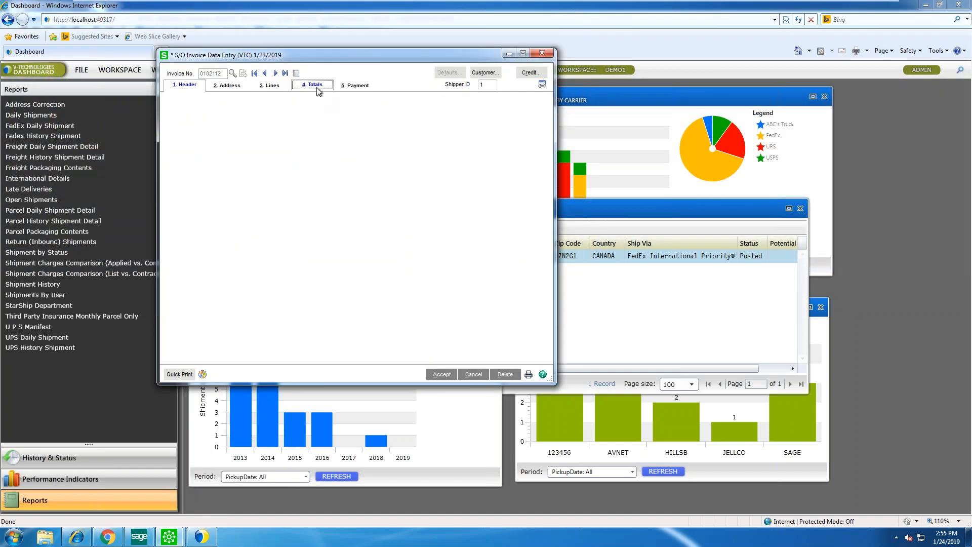
On the invoice Totals, check the 184.970 StarShip freight cost and set Freight Amount to 200.00
{"action": "left_click", "coordinate": [932, 5]}
{"action": "left_click", "coordinate": [267, 237]}
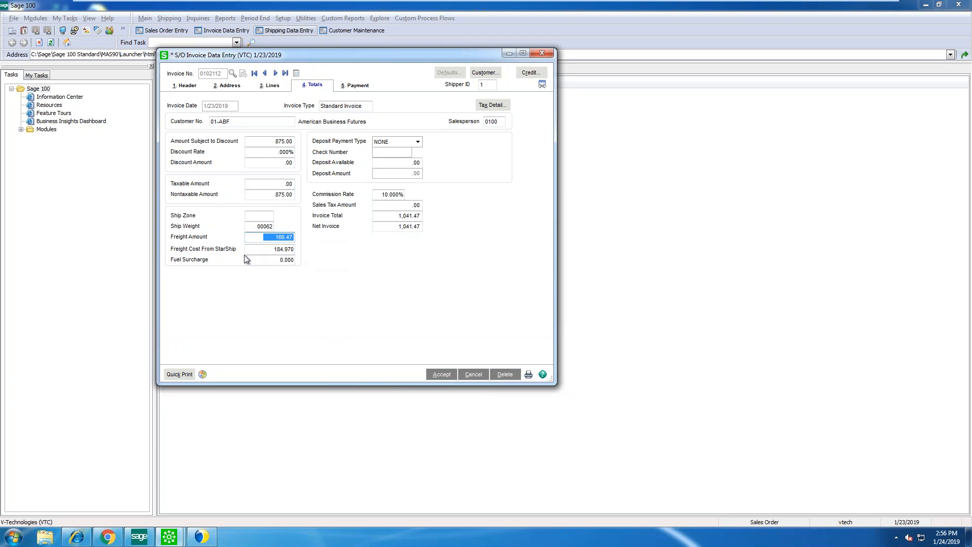
{"action": "left_click", "coordinate": [264, 252]}
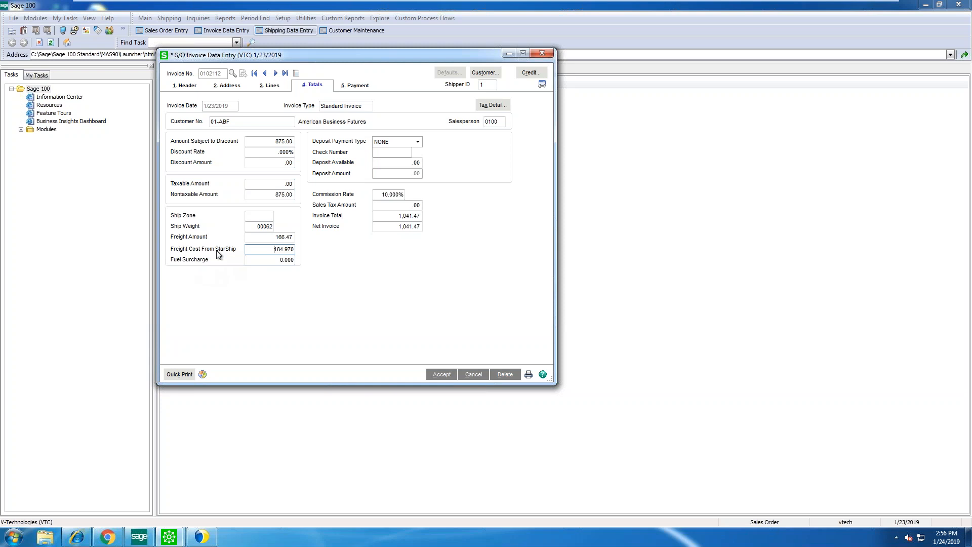
{"action": "left_click_drag", "start_coordinate": [275, 249], "coordinate": [316, 253]}
{"action": "key", "text": "Tab"}
{"action": "left_click_drag", "start_coordinate": [274, 237], "coordinate": [303, 240]}
{"action": "type", "text": "200.00"}
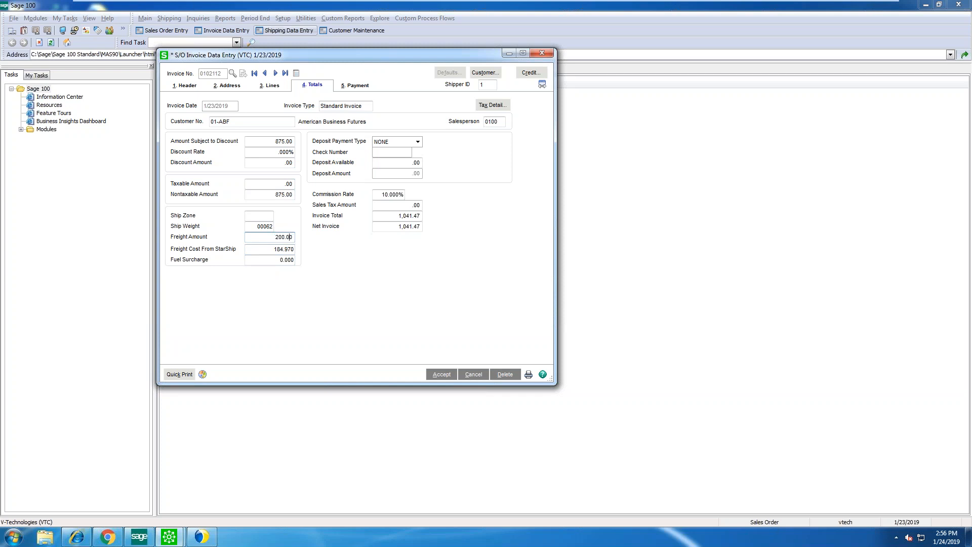